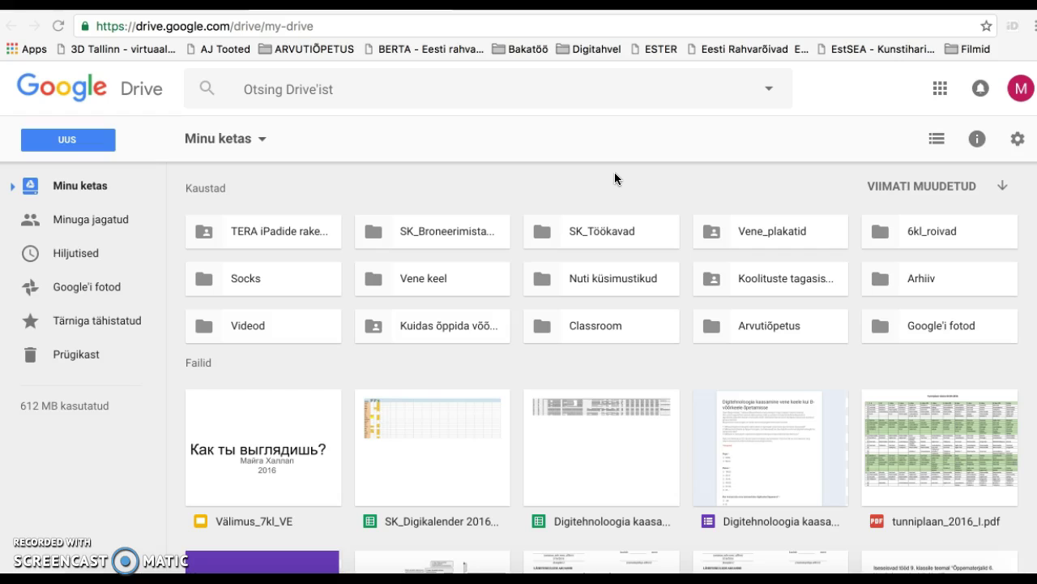
Switch from Google Drive to Google Classroom and highlight its web address.
{"action": "left_click", "coordinate": [637, 163]}
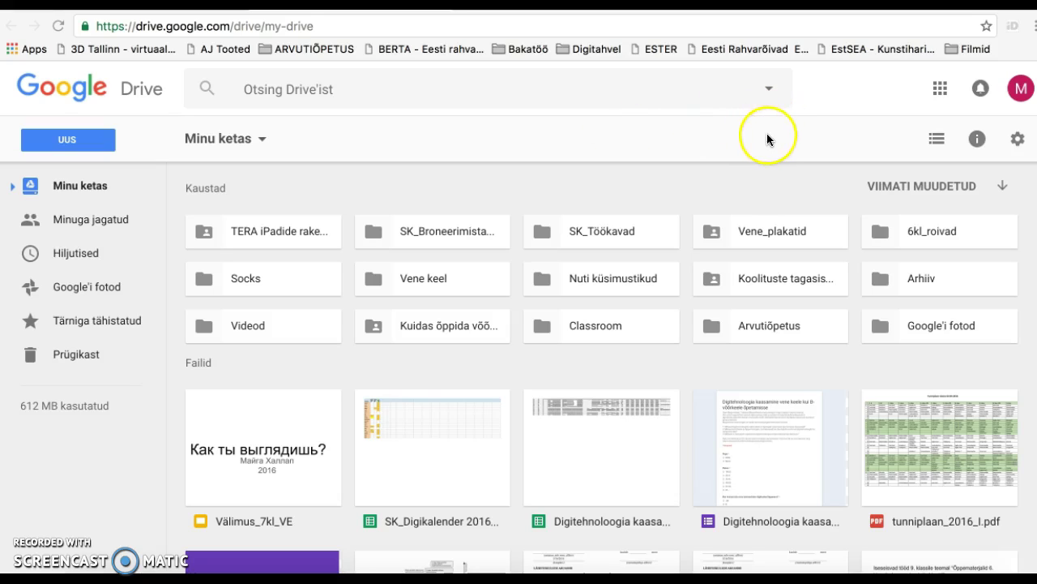
{"action": "left_click", "coordinate": [940, 89]}
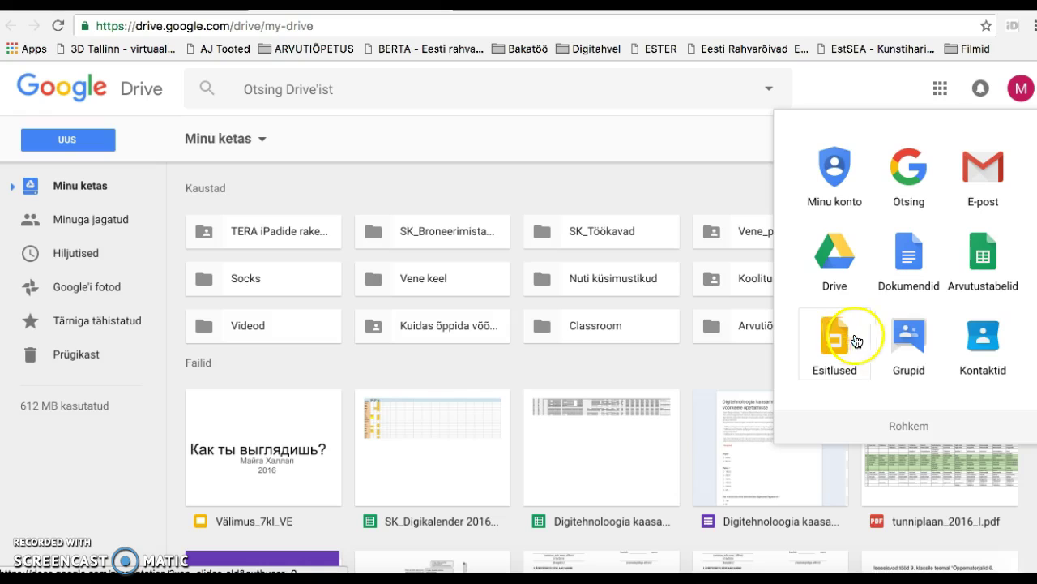
{"action": "left_click", "coordinate": [911, 425]}
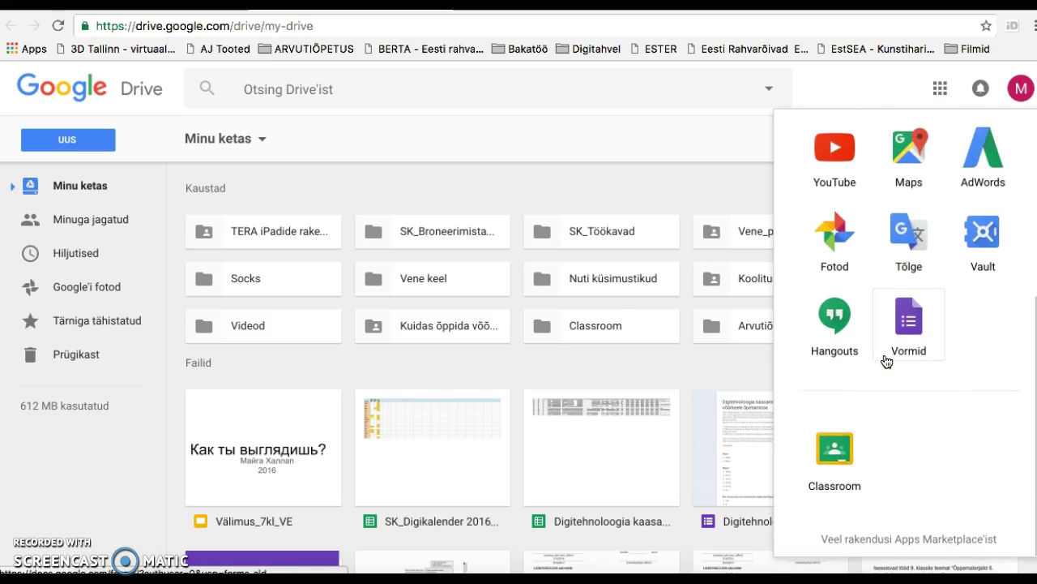
{"action": "left_click", "coordinate": [837, 452]}
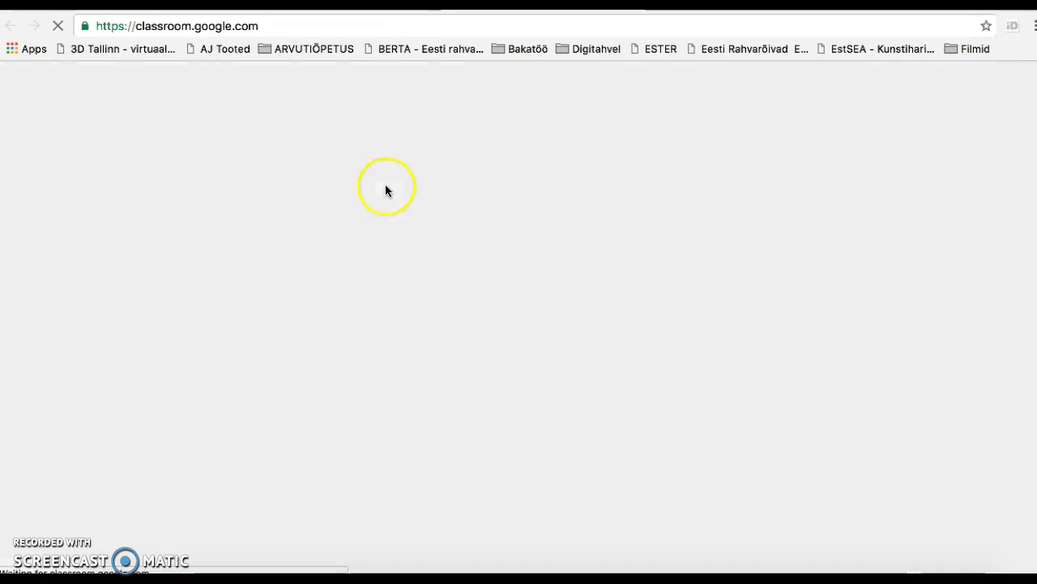
{"action": "left_click", "coordinate": [273, 27]}
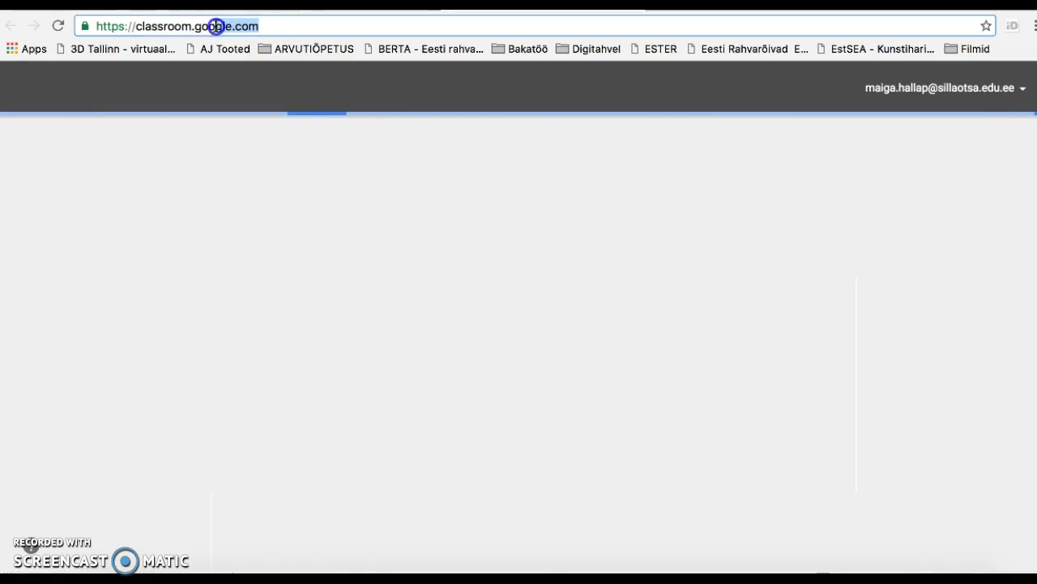
{"action": "left_click_drag", "start_coordinate": [92, 26], "coordinate": [265, 28]}
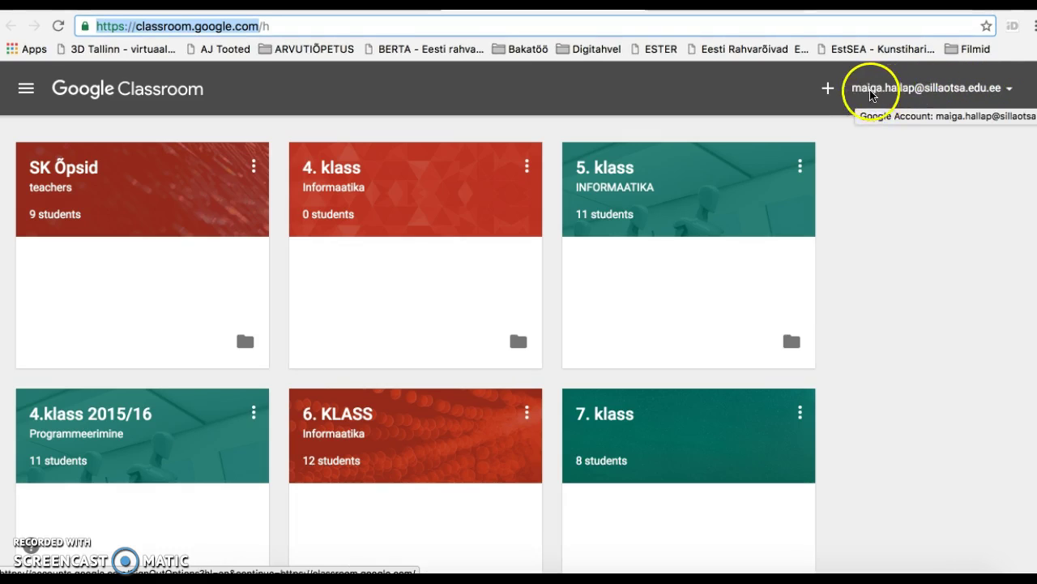
View the details of the account signed in to Classroom, then close them without signing out.
{"action": "left_click", "coordinate": [1007, 91]}
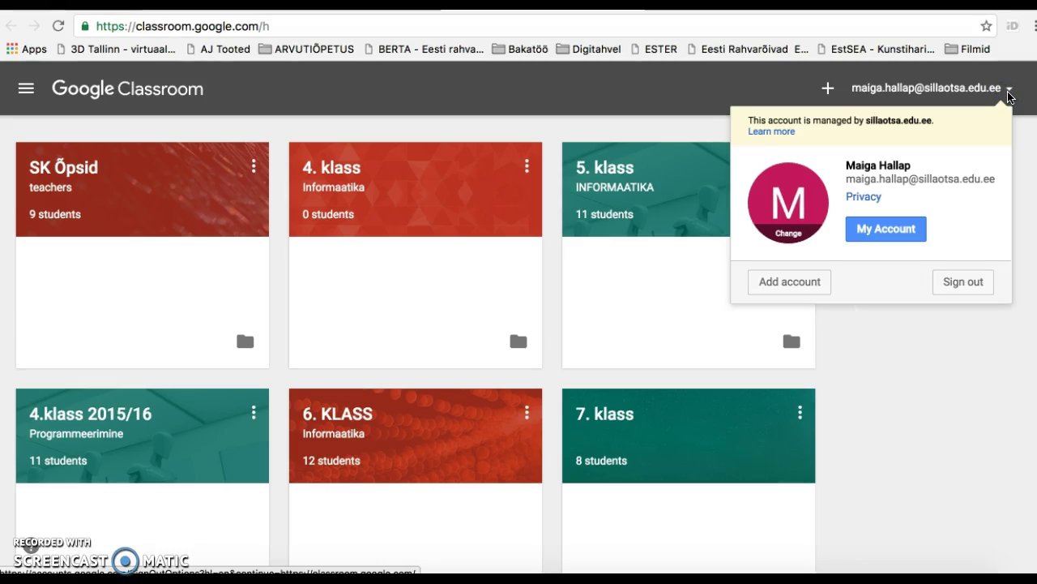
{"action": "left_click", "coordinate": [965, 287]}
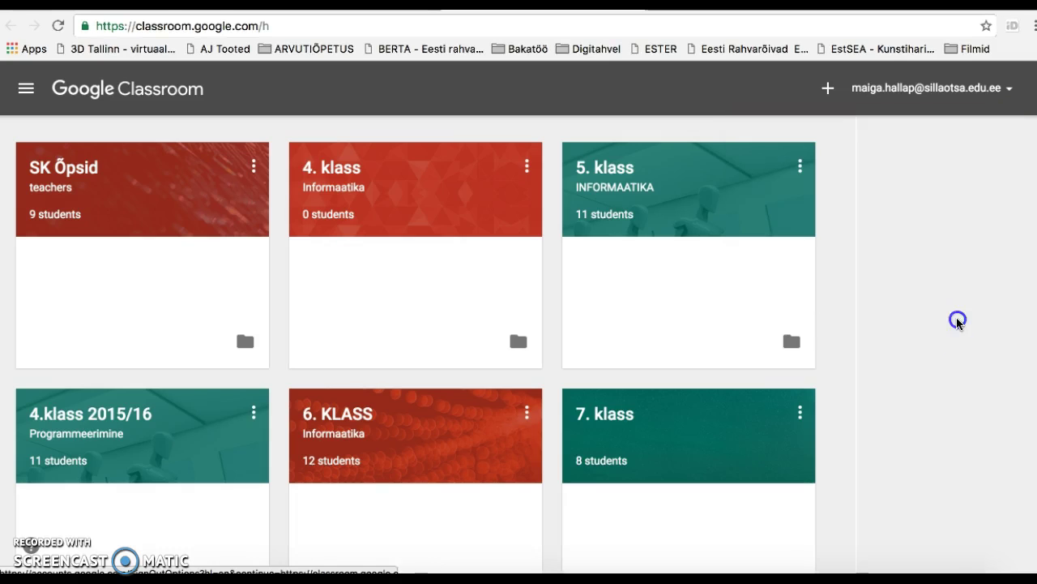
{"action": "left_click", "coordinate": [920, 270]}
Look through all the class cards on the Classroom home page, from SK Õpsid to 8. klass.
{"action": "scroll", "coordinate": [921, 272], "scroll_direction": "down", "scroll_amount": 2}
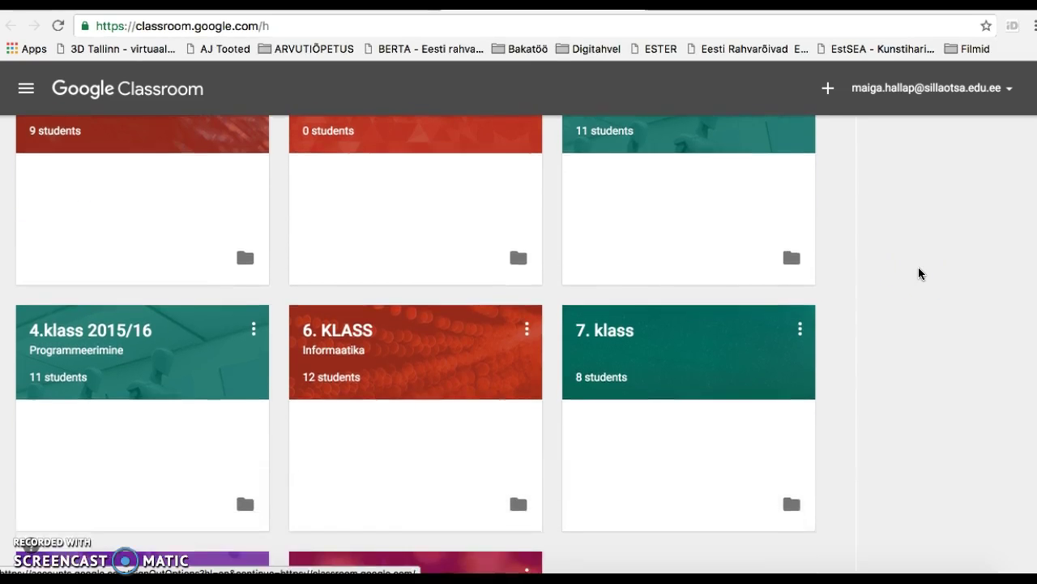
{"action": "scroll", "coordinate": [921, 274], "scroll_direction": "down", "scroll_amount": 3}
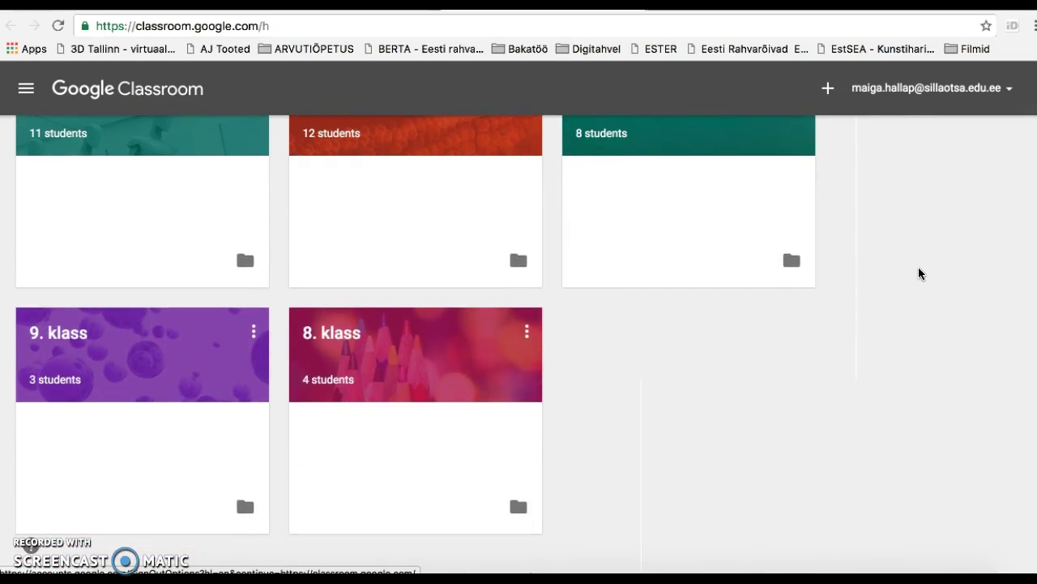
{"action": "scroll", "coordinate": [921, 274], "scroll_direction": "up", "scroll_amount": 3}
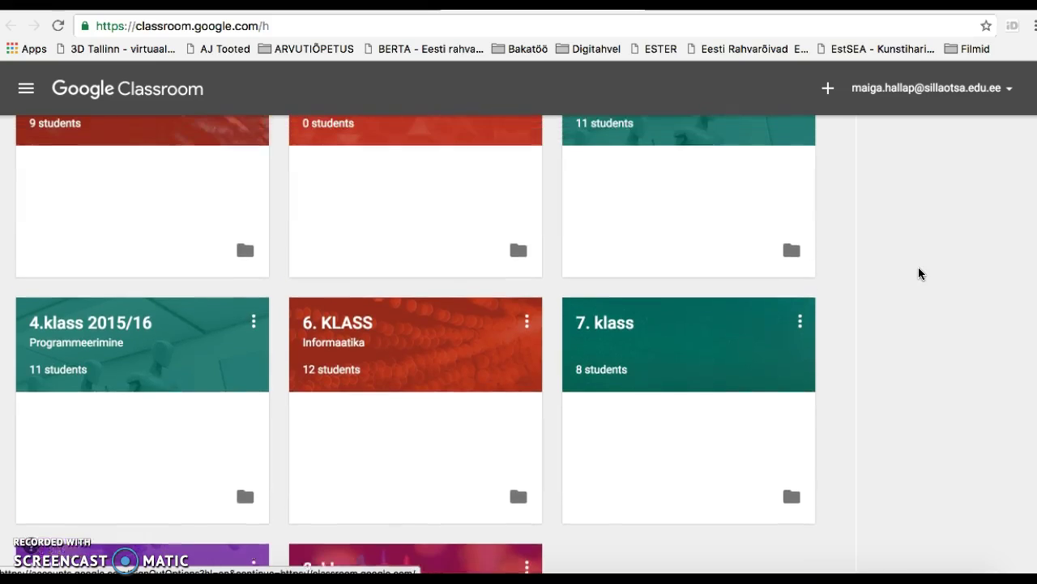
{"action": "scroll", "coordinate": [919, 274], "scroll_direction": "up", "scroll_amount": 1}
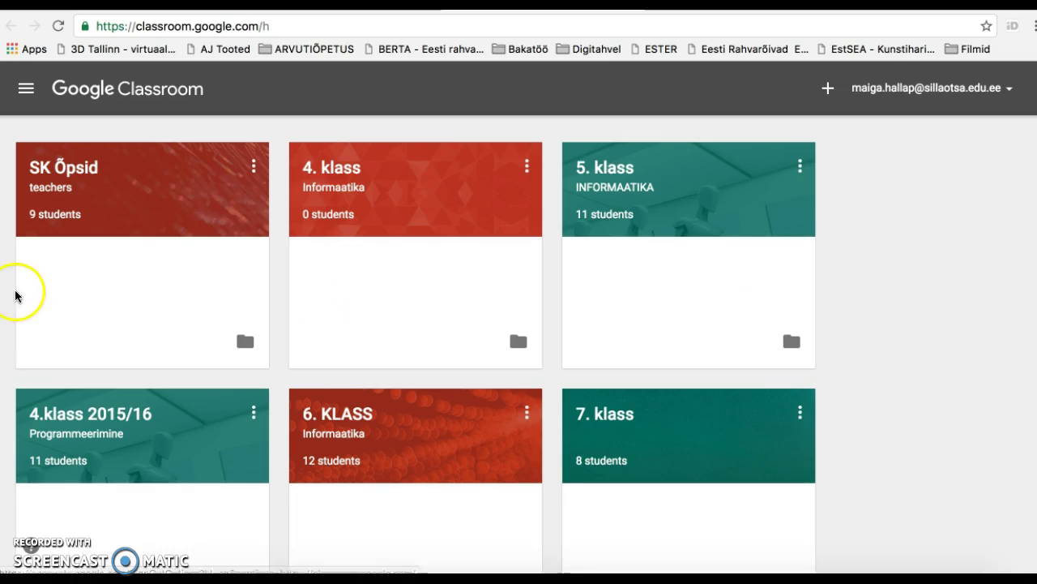
{"action": "left_click", "coordinate": [49, 178]}
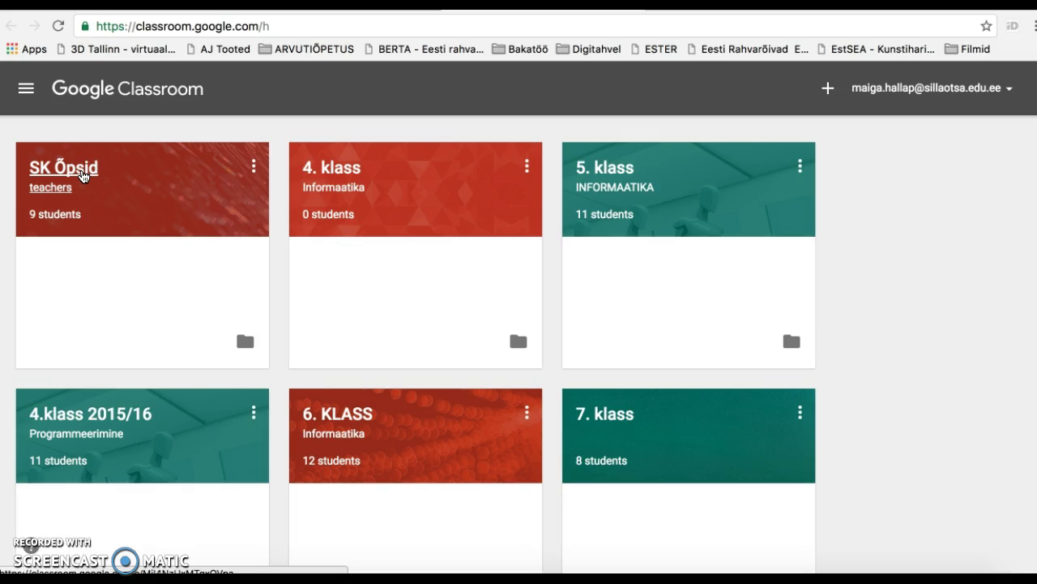
{"action": "left_click", "coordinate": [148, 139]}
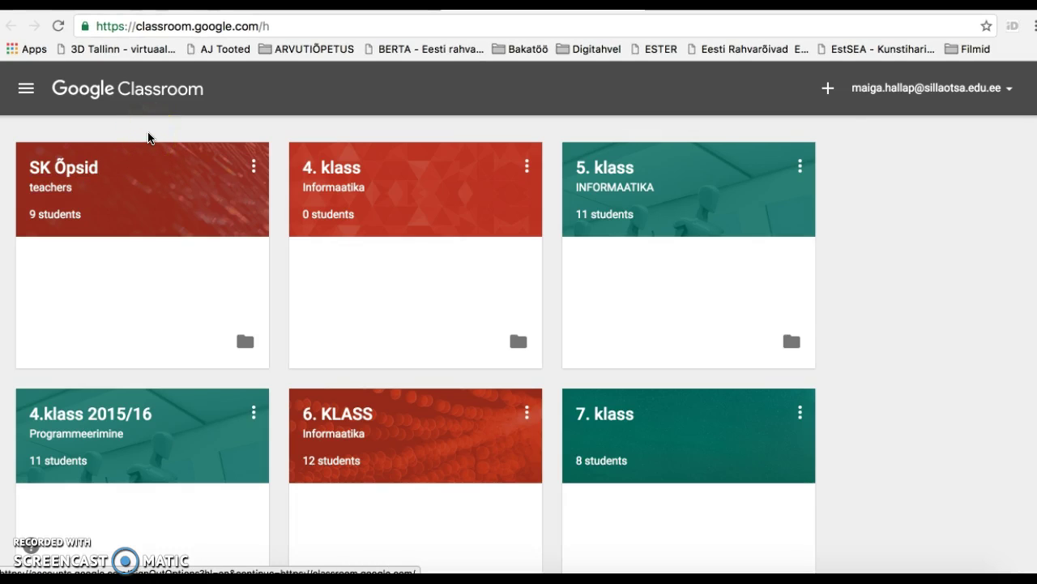
Look over Classroom's navigation entries and open Settings to view the account and notification options.
{"action": "left_click", "coordinate": [26, 89]}
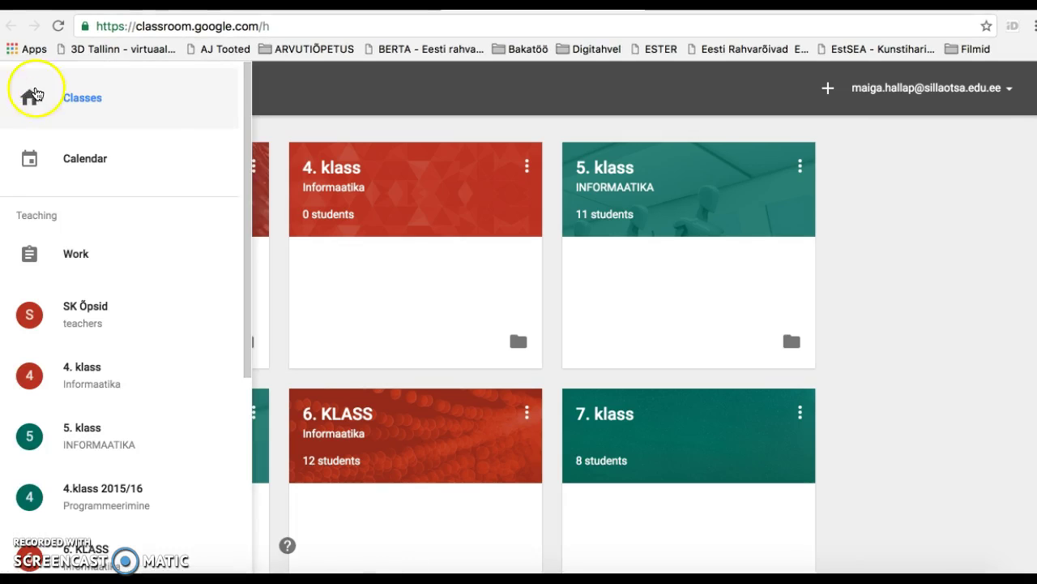
{"action": "left_click", "coordinate": [83, 158]}
{"action": "scroll", "coordinate": [81, 179], "scroll_direction": "down", "scroll_amount": 5}
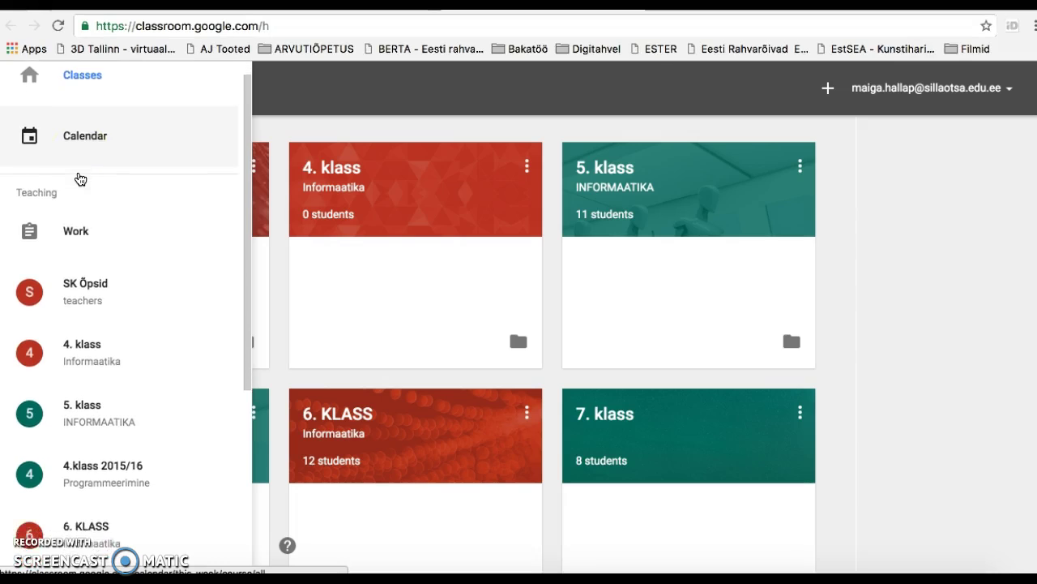
{"action": "scroll", "coordinate": [80, 178], "scroll_direction": "down", "scroll_amount": 3}
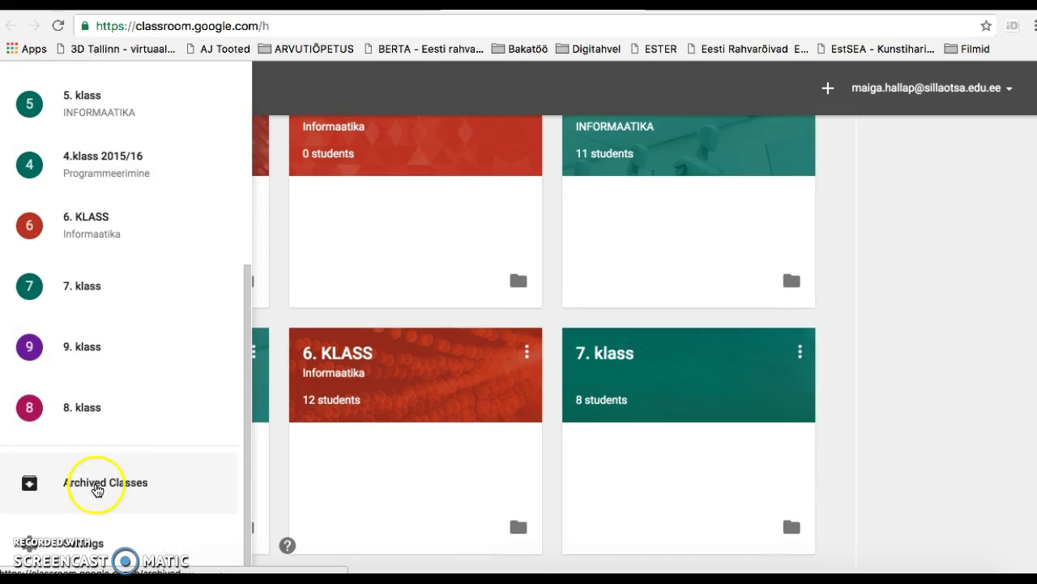
{"action": "left_click", "coordinate": [86, 542]}
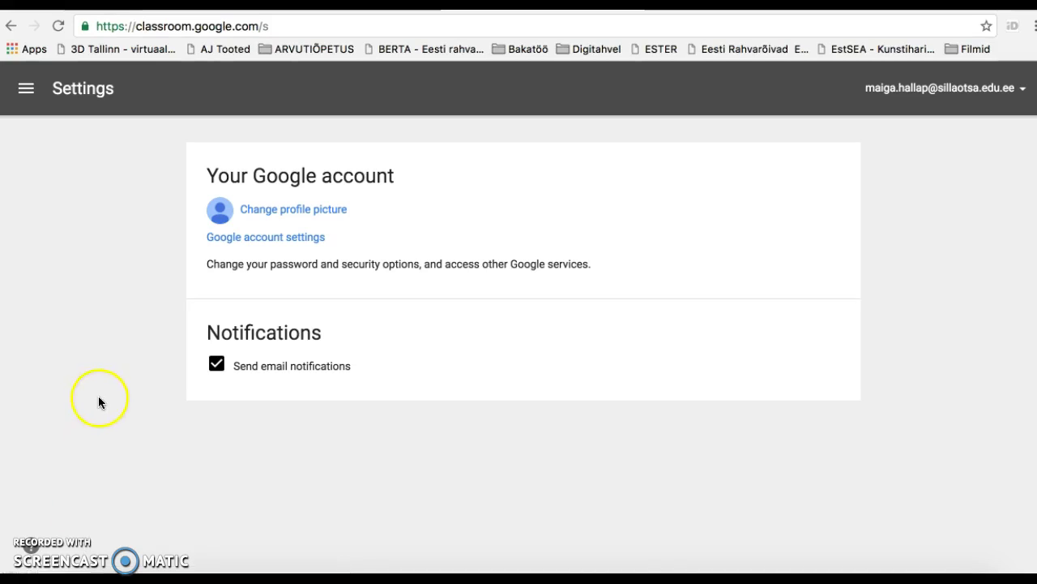
Open the 9. klass class and show its stream.
{"action": "left_click", "coordinate": [27, 90]}
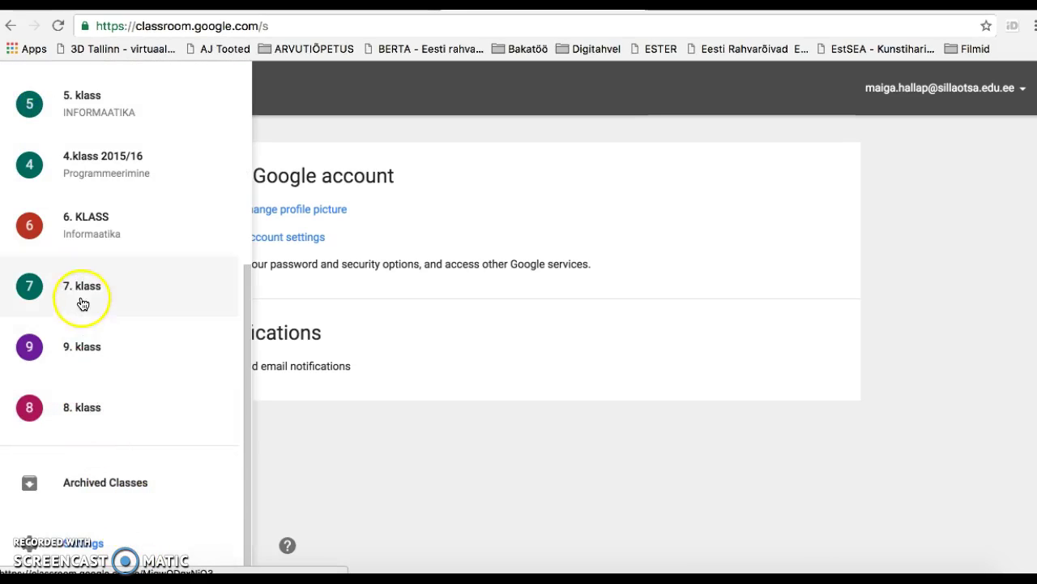
{"action": "left_click", "coordinate": [95, 356]}
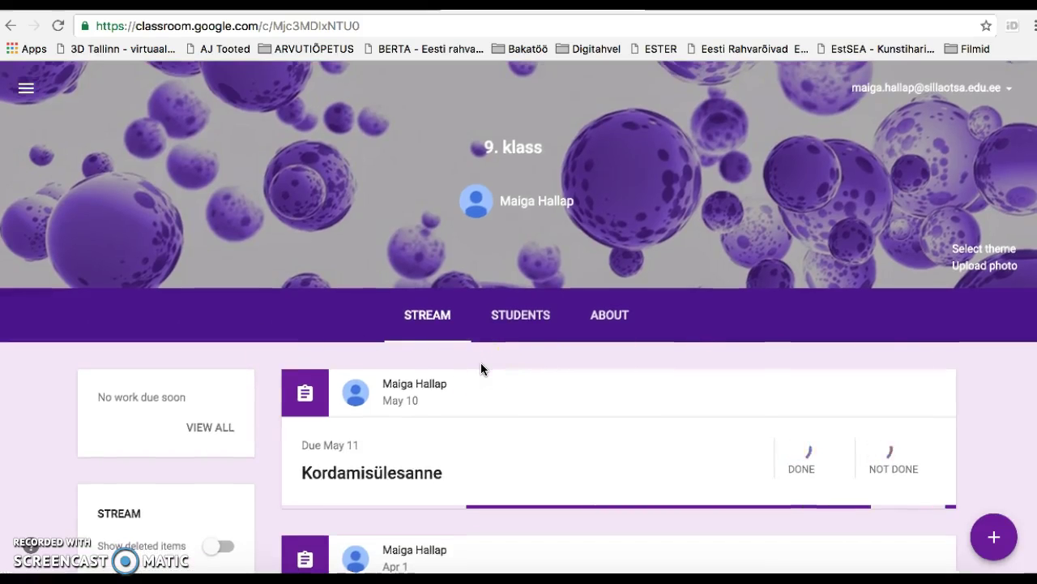
{"action": "scroll", "coordinate": [481, 363], "scroll_direction": "down", "scroll_amount": 2}
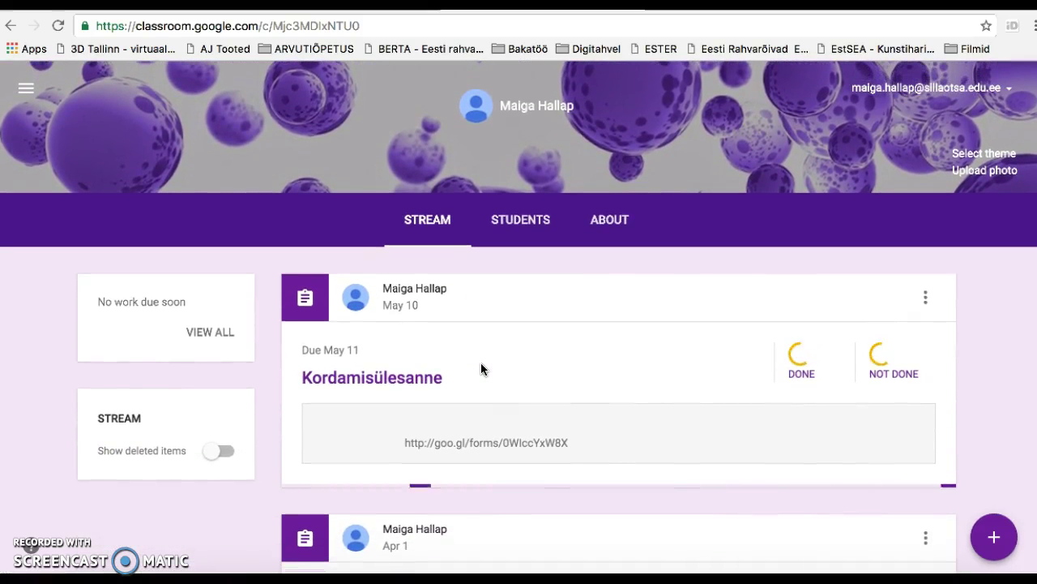
{"action": "left_click", "coordinate": [433, 222]}
Review the assignment posts in the 9. klass stream down to Õpileping, examining its done and not done counts.
{"action": "scroll", "coordinate": [540, 306], "scroll_direction": "down", "scroll_amount": 3}
{"action": "scroll", "coordinate": [539, 307], "scroll_direction": "down", "scroll_amount": 5}
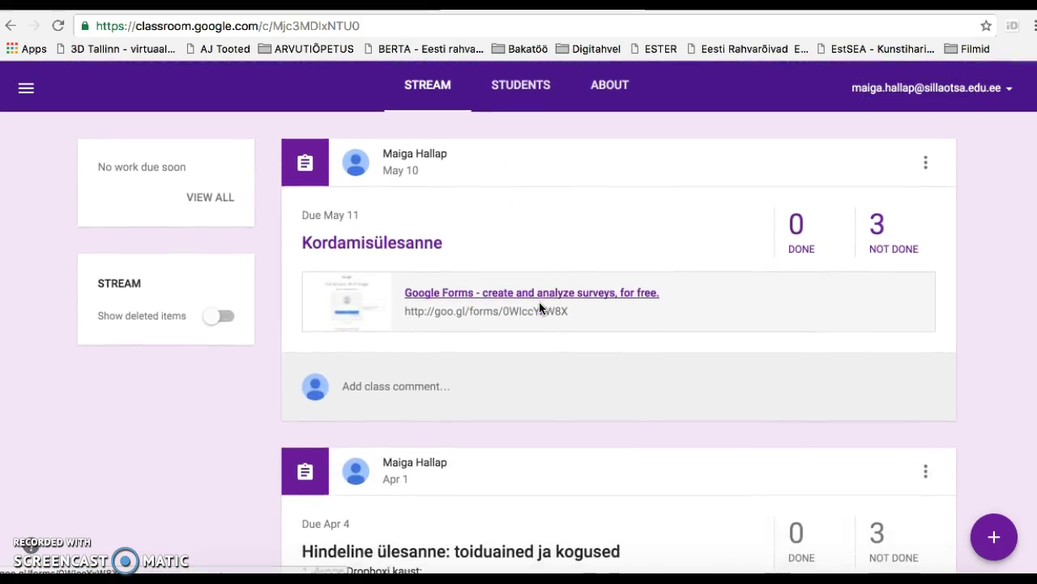
{"action": "scroll", "coordinate": [540, 306], "scroll_direction": "down", "scroll_amount": 4}
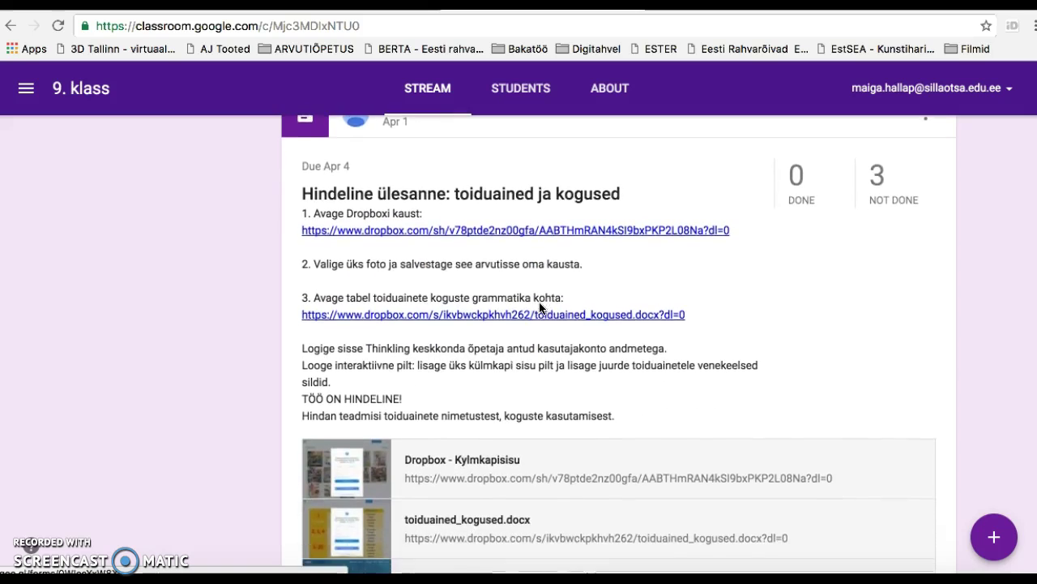
{"action": "scroll", "coordinate": [539, 302], "scroll_direction": "down", "scroll_amount": 6}
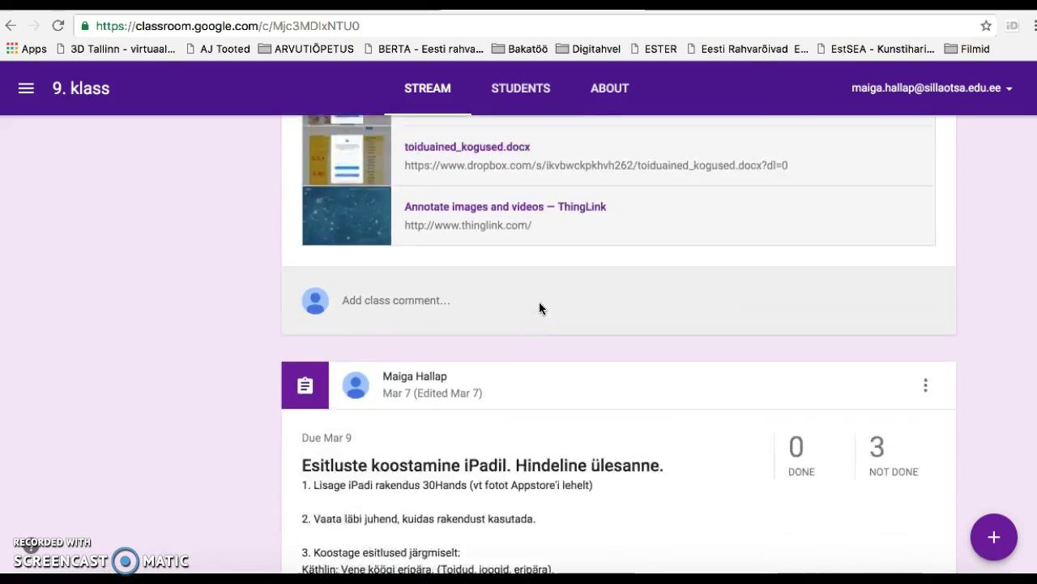
{"action": "scroll", "coordinate": [539, 302], "scroll_direction": "up", "scroll_amount": 4}
{"action": "scroll", "coordinate": [539, 306], "scroll_direction": "up", "scroll_amount": 8}
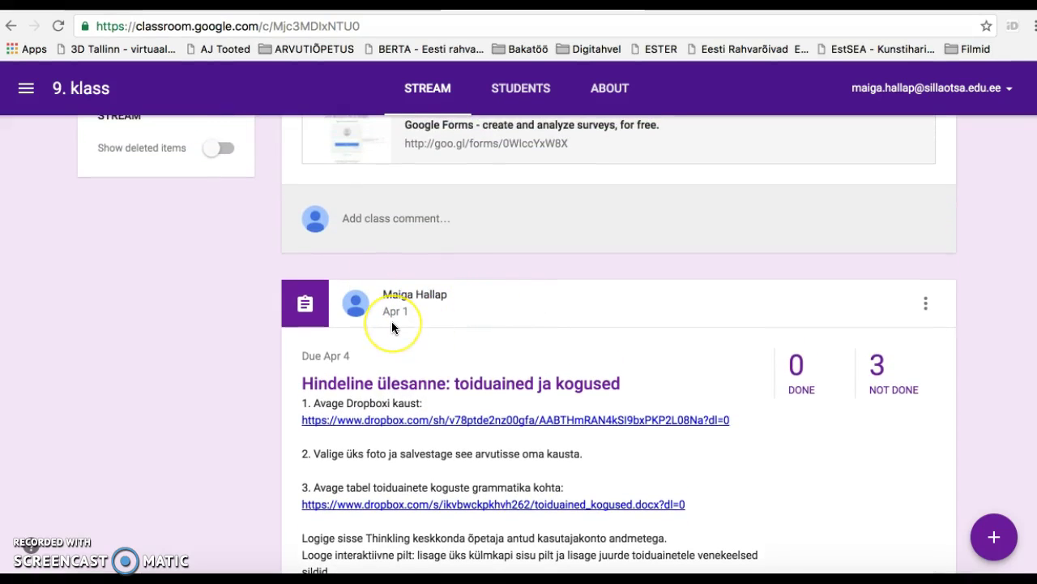
{"action": "scroll", "coordinate": [391, 321], "scroll_direction": "up", "scroll_amount": 3}
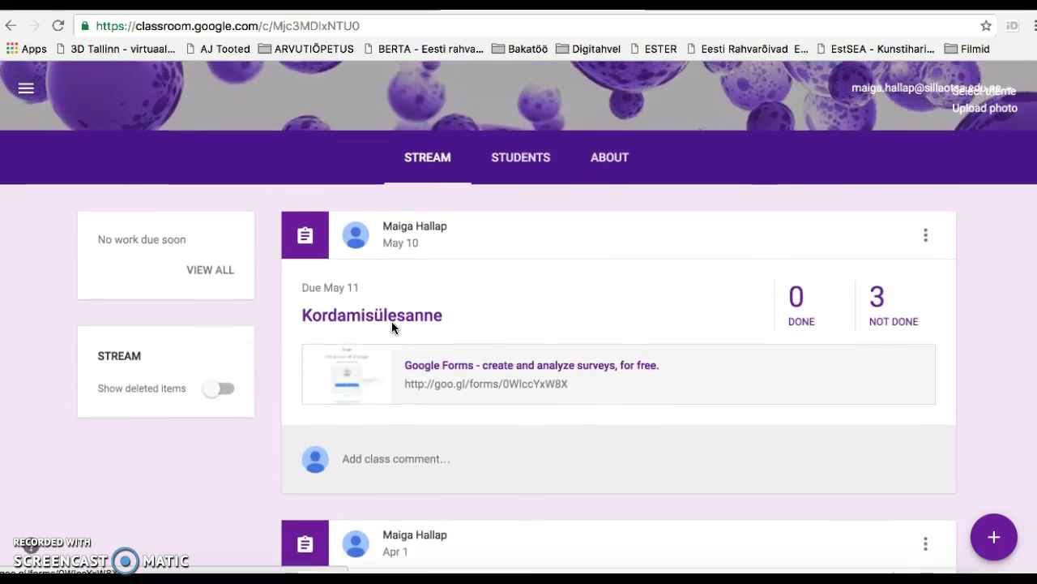
{"action": "scroll", "coordinate": [392, 321], "scroll_direction": "down", "scroll_amount": 10}
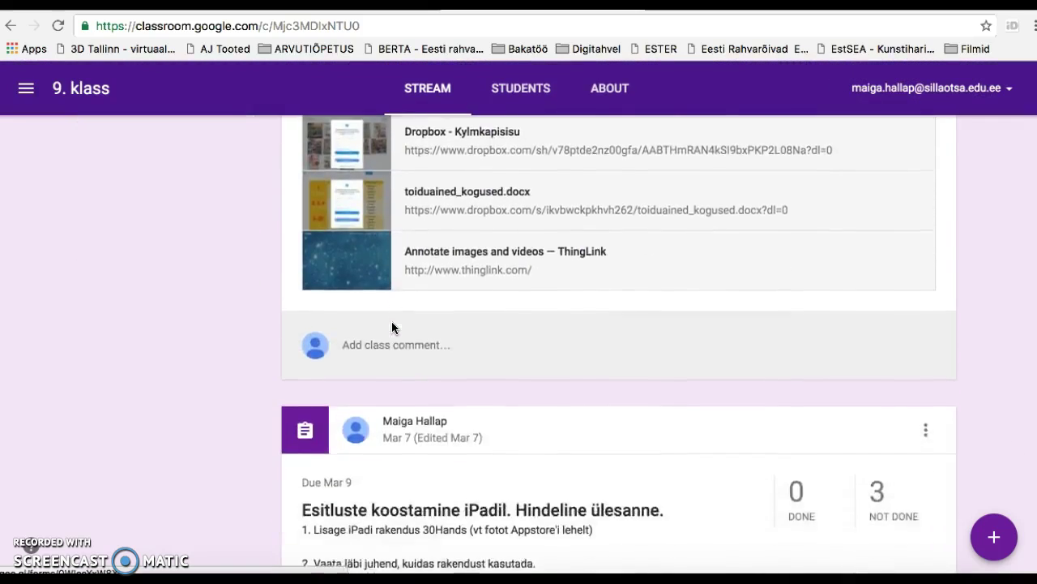
{"action": "scroll", "coordinate": [391, 321], "scroll_direction": "down", "scroll_amount": 8}
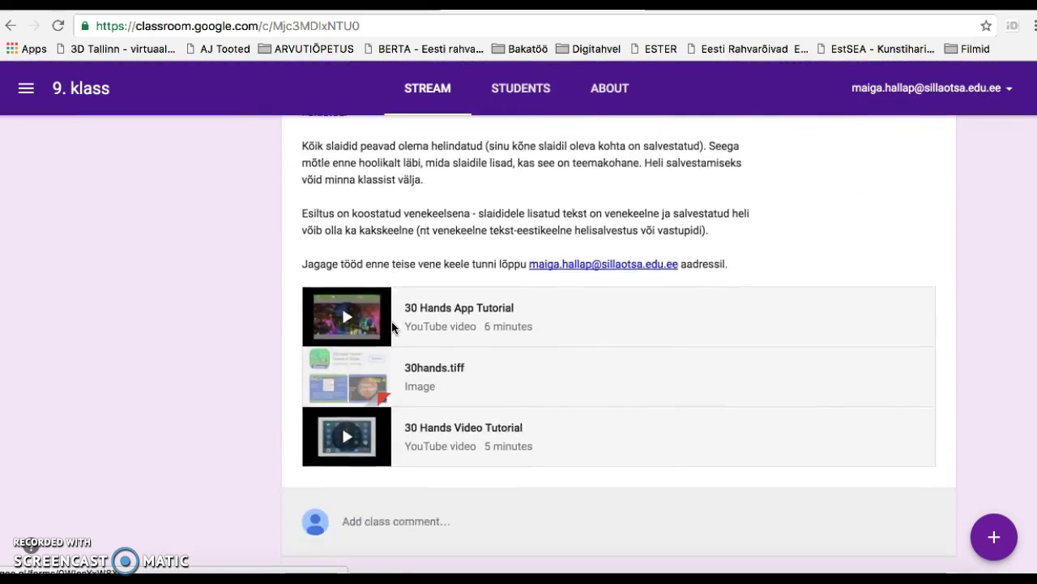
{"action": "scroll", "coordinate": [392, 326], "scroll_direction": "down", "scroll_amount": 5}
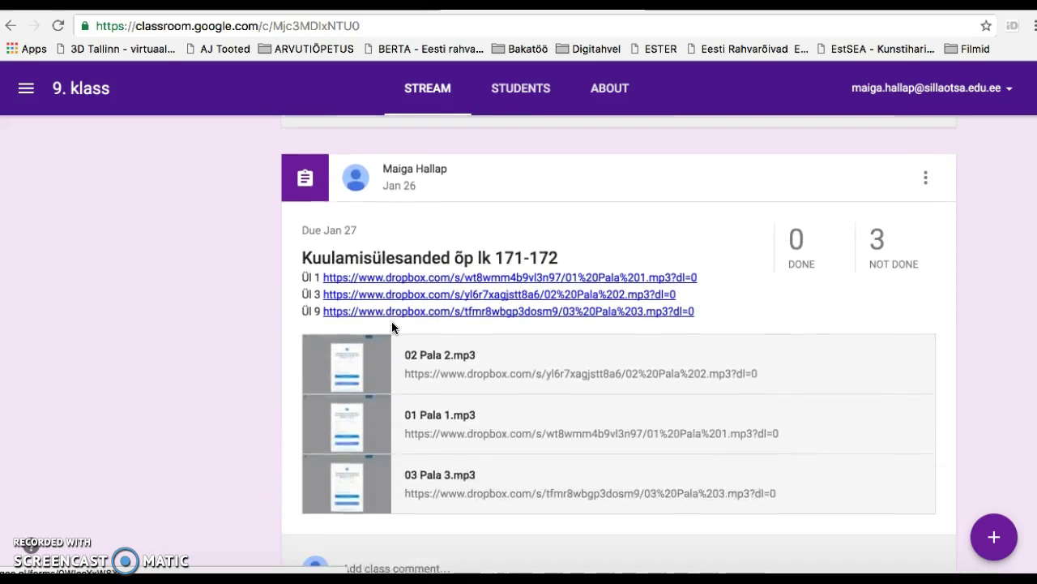
{"action": "scroll", "coordinate": [392, 326], "scroll_direction": "down", "scroll_amount": 2}
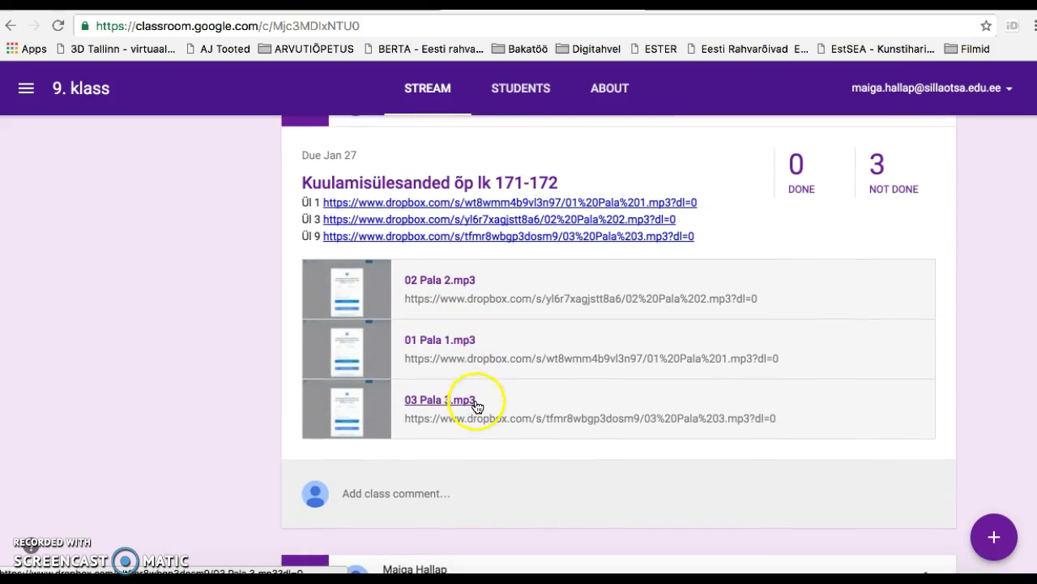
{"action": "scroll", "coordinate": [475, 367], "scroll_direction": "down", "scroll_amount": 5}
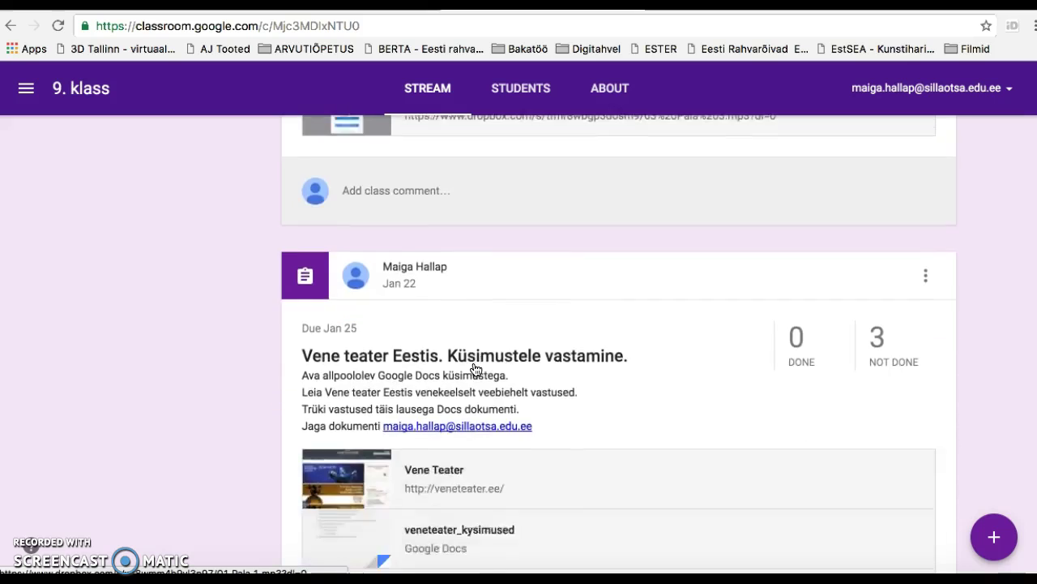
{"action": "scroll", "coordinate": [475, 369], "scroll_direction": "down", "scroll_amount": 10}
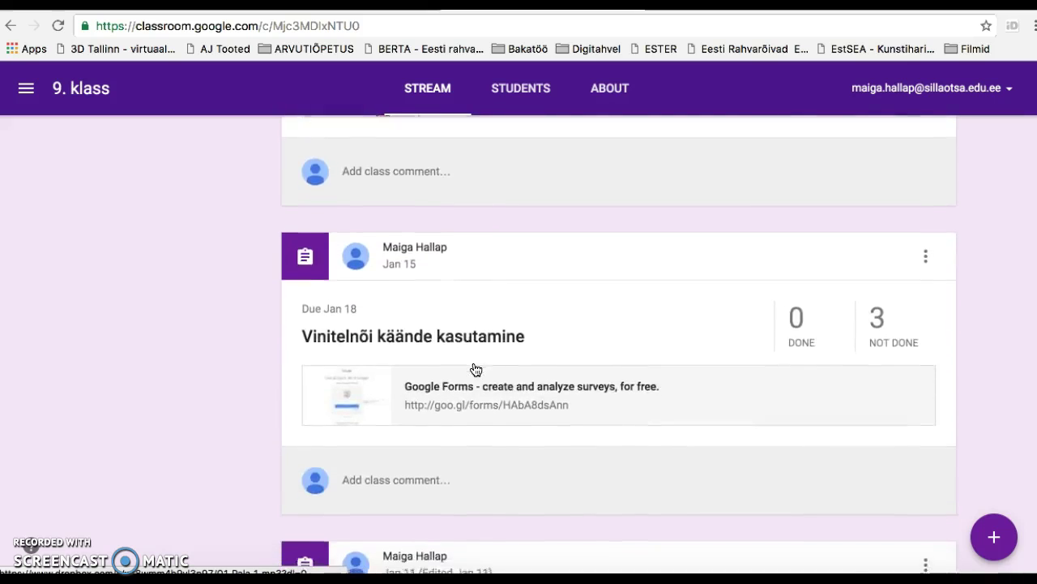
{"action": "scroll", "coordinate": [476, 369], "scroll_direction": "down", "scroll_amount": 5}
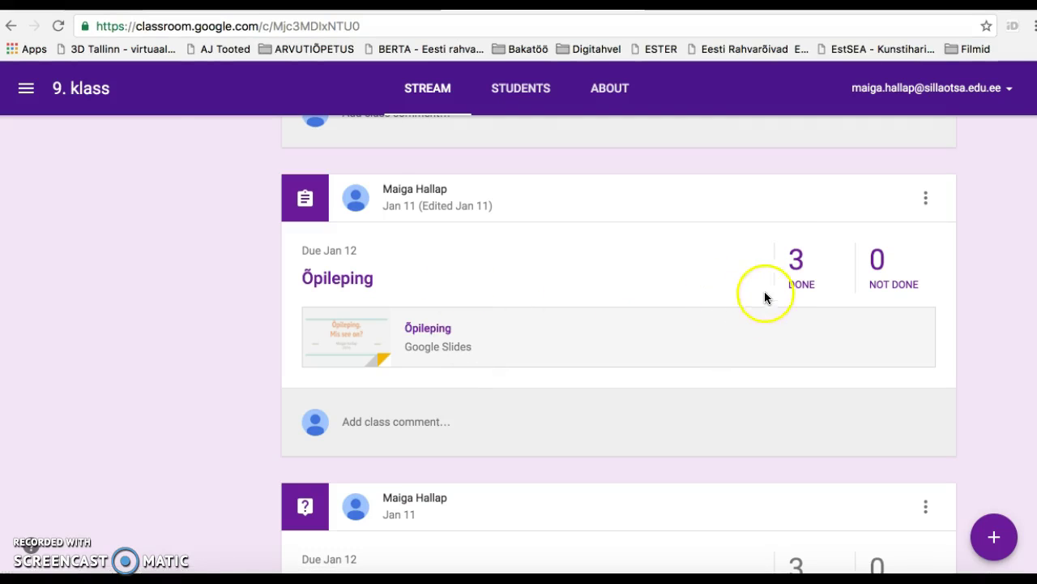
{"action": "left_click", "coordinate": [796, 269]}
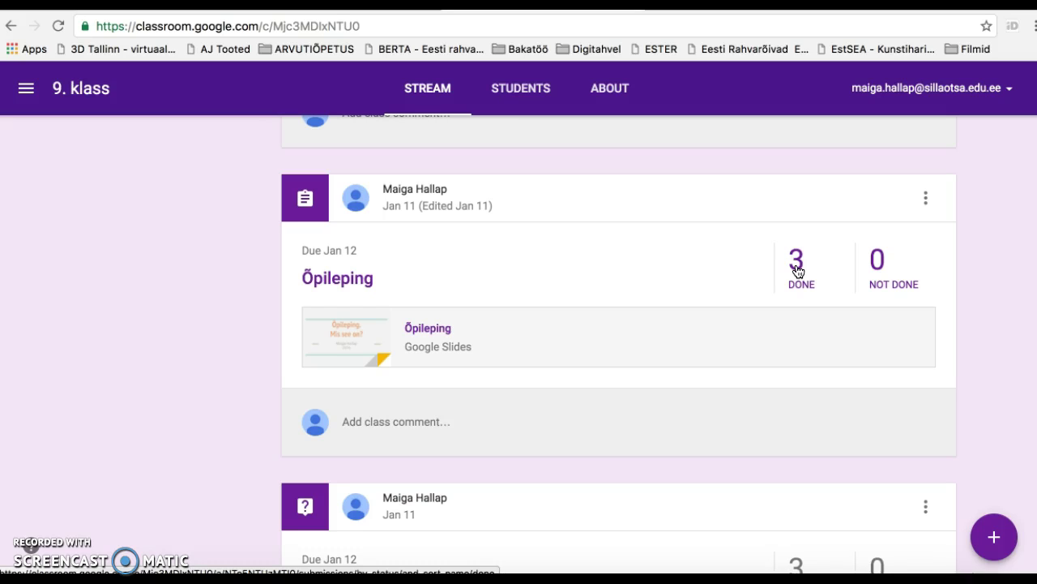
{"action": "left_click", "coordinate": [802, 267]}
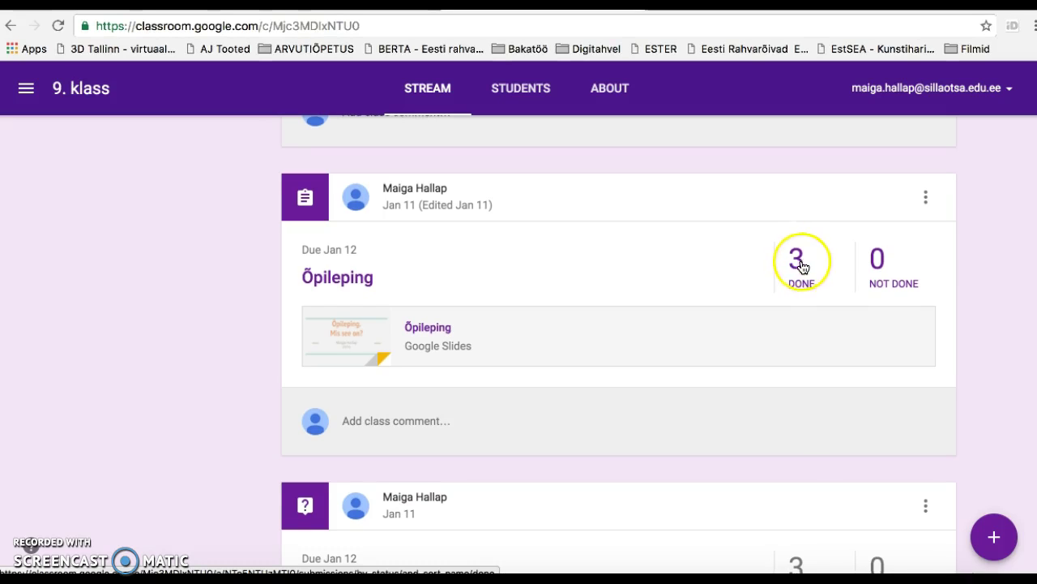
Open the done submissions for the Õpileping assignment and show the first listed student's submitted work.
{"action": "left_click", "coordinate": [796, 267]}
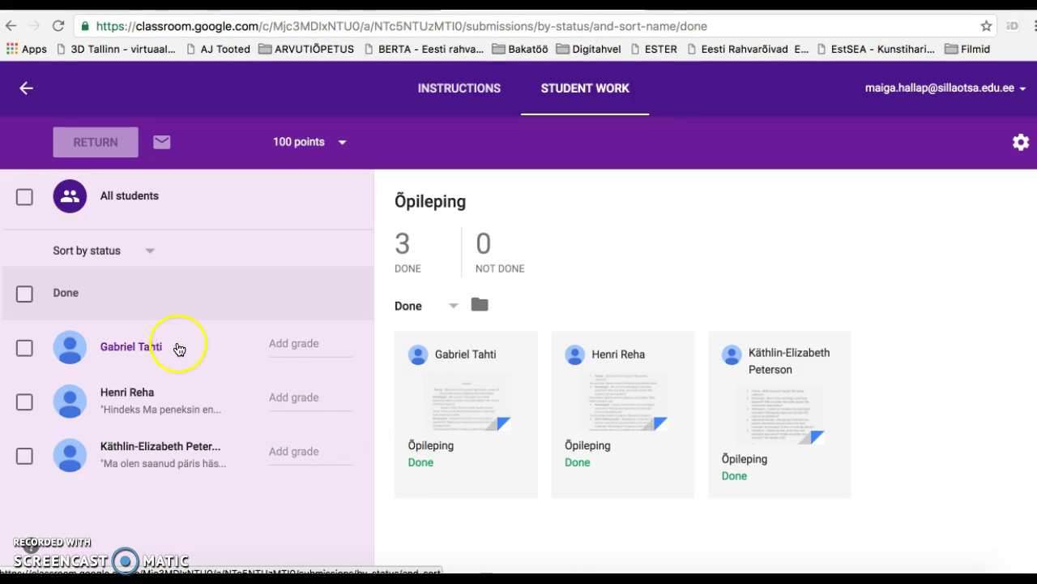
{"action": "left_click", "coordinate": [274, 341]}
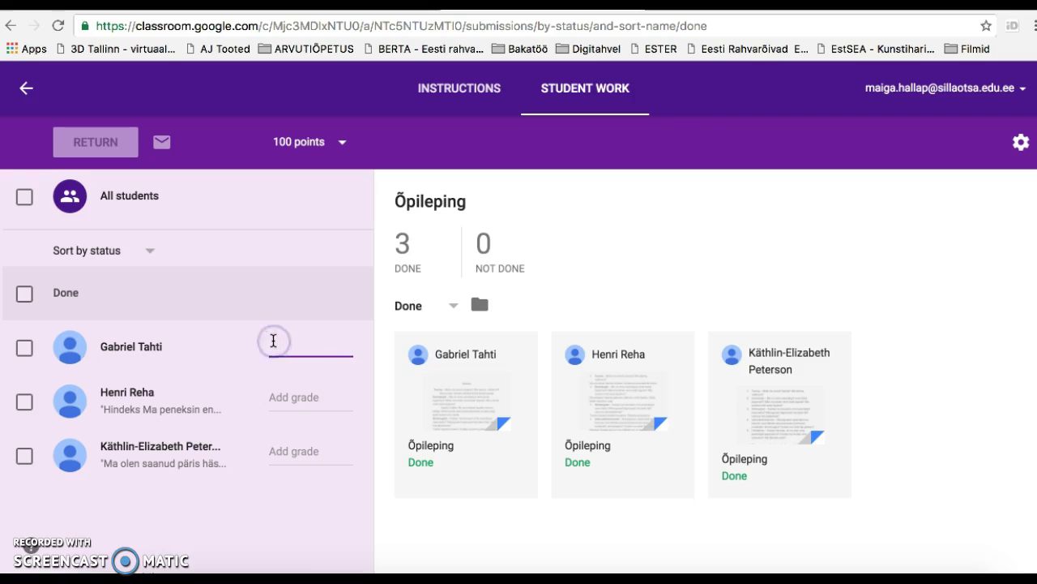
{"action": "left_click", "coordinate": [121, 347]}
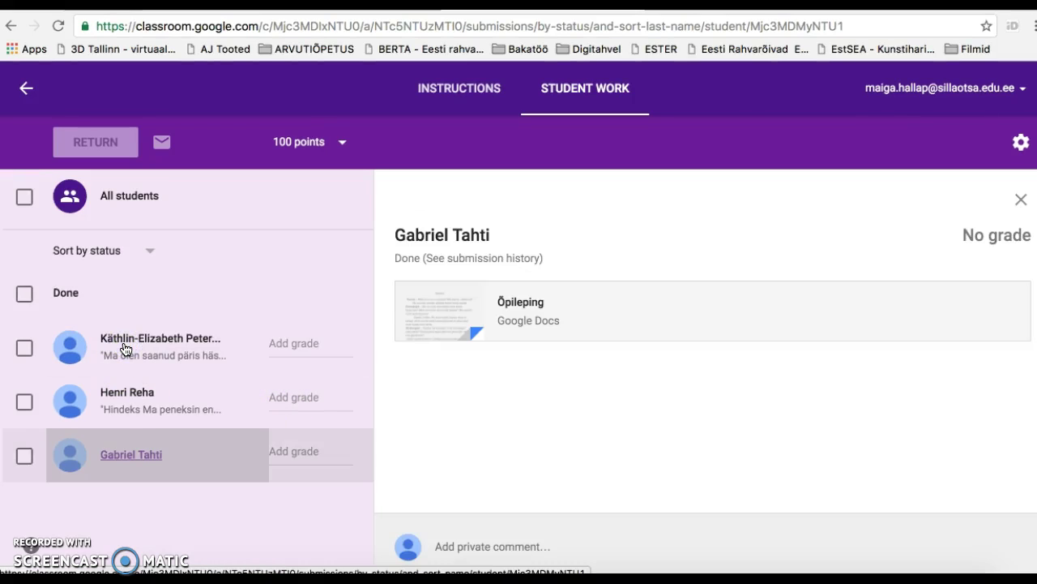
Select the first two students in the Done list, open an email to them, and return to the student work page.
{"action": "left_click", "coordinate": [23, 348]}
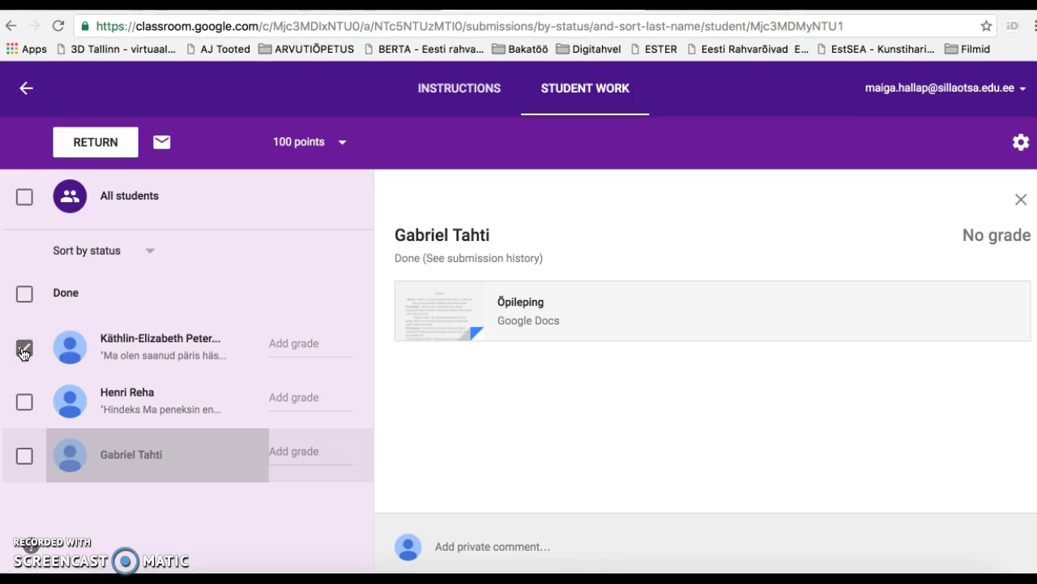
{"action": "left_click", "coordinate": [150, 154]}
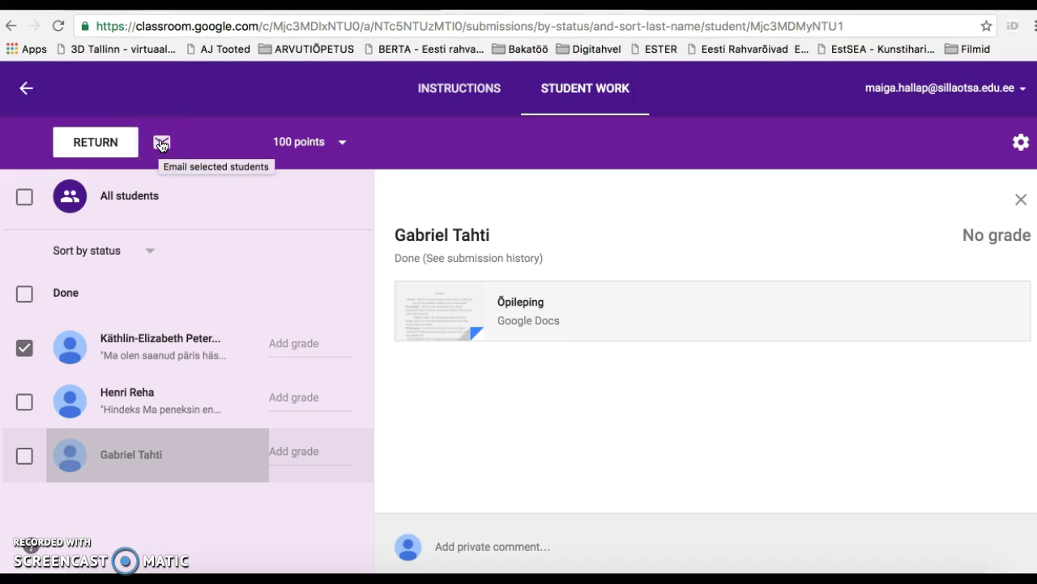
{"action": "left_click", "coordinate": [23, 403]}
{"action": "left_click", "coordinate": [162, 143]}
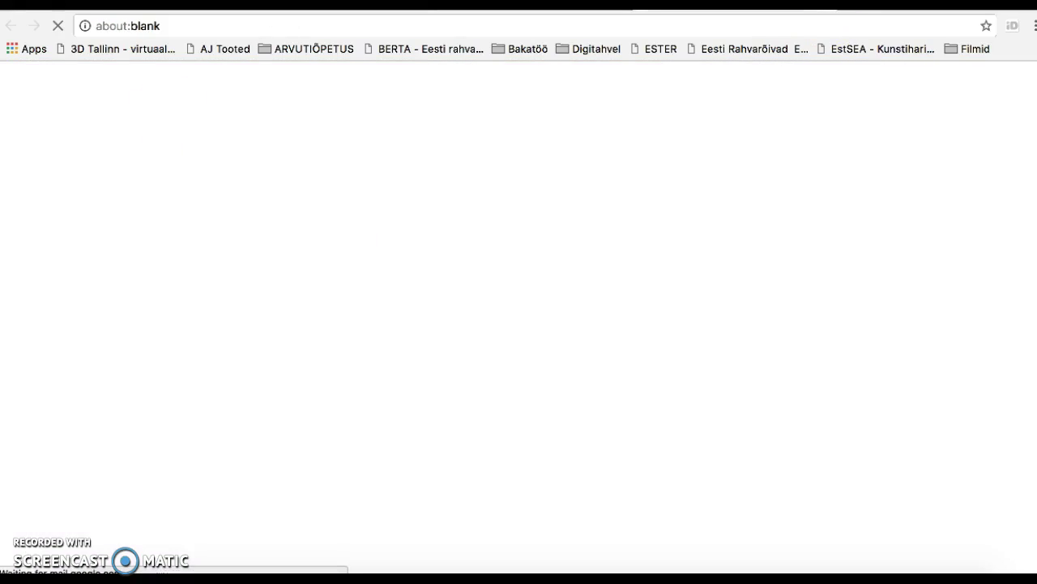
{"action": "left_click", "coordinate": [823, 3]}
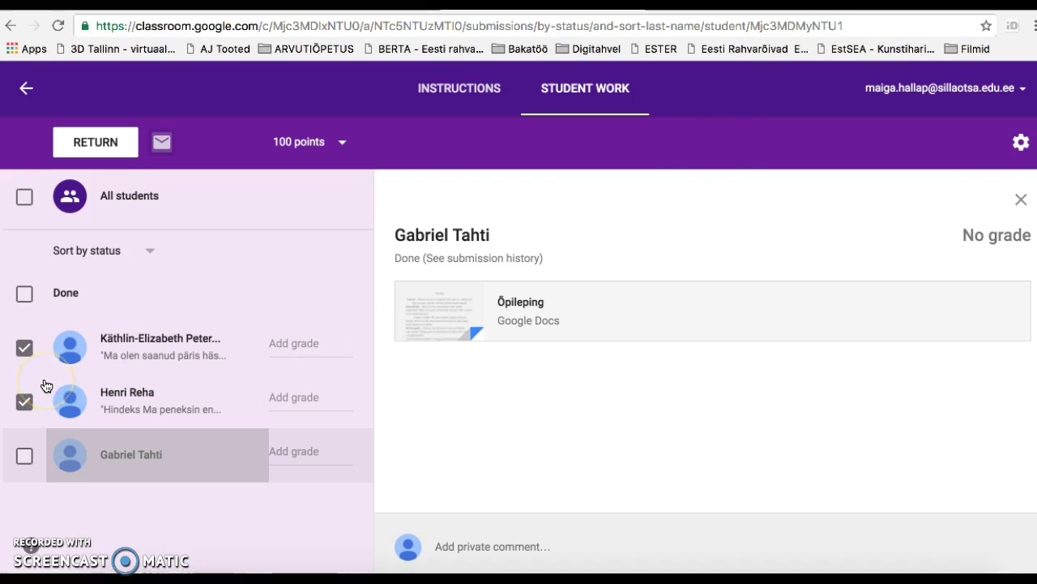
Extend the selection to all students in the Done list of the Õpileping assignment.
{"action": "left_click", "coordinate": [24, 295]}
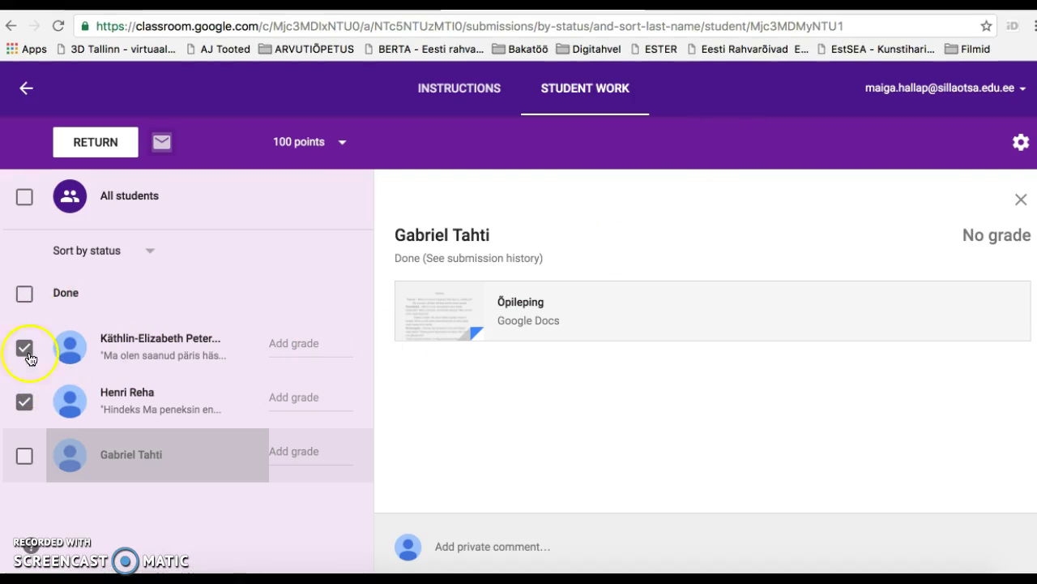
{"action": "left_click", "coordinate": [24, 456]}
{"action": "left_click", "coordinate": [25, 294]}
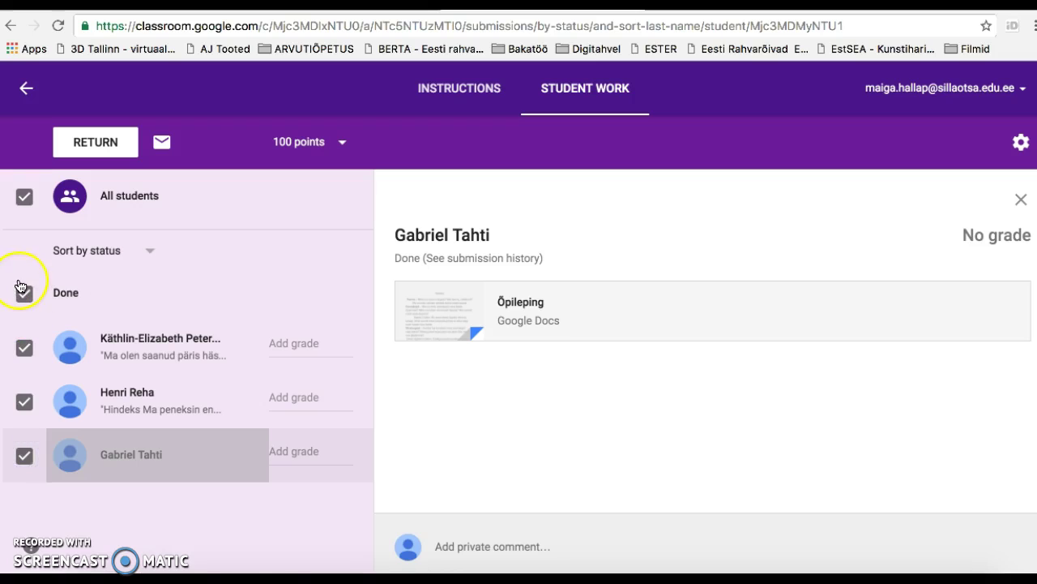
Examine the student sorting options and the grade points options, keeping Sort by status and 100 points.
{"action": "left_click", "coordinate": [147, 250]}
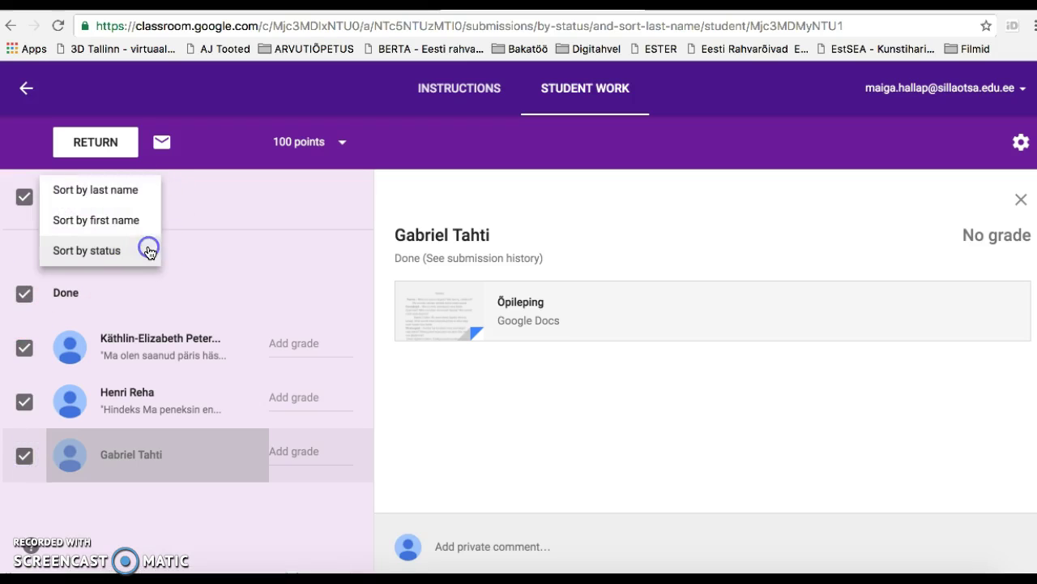
{"action": "left_click", "coordinate": [104, 180]}
{"action": "left_click", "coordinate": [117, 251]}
{"action": "left_click", "coordinate": [139, 250]}
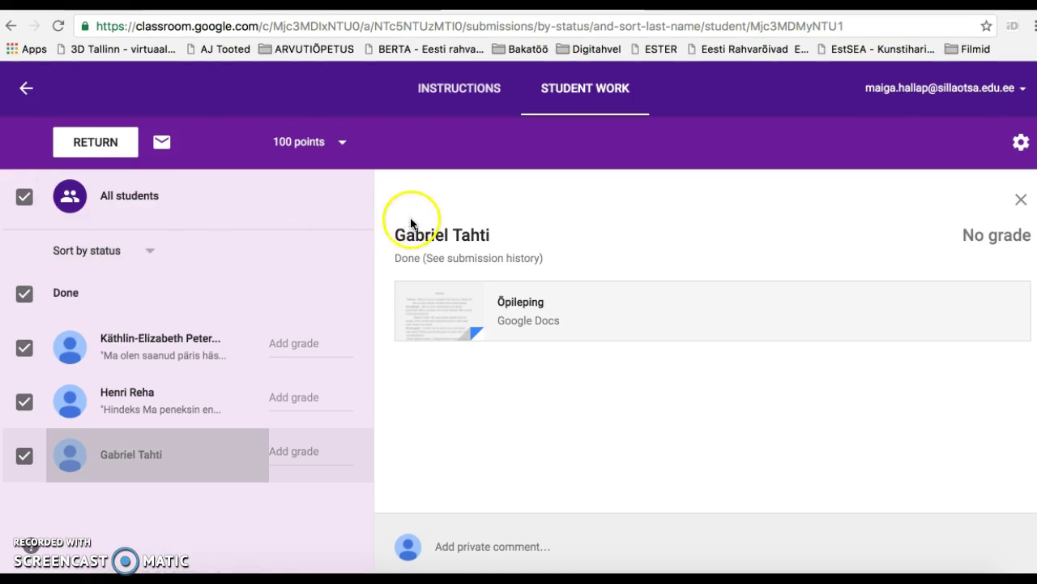
{"action": "left_click", "coordinate": [344, 144]}
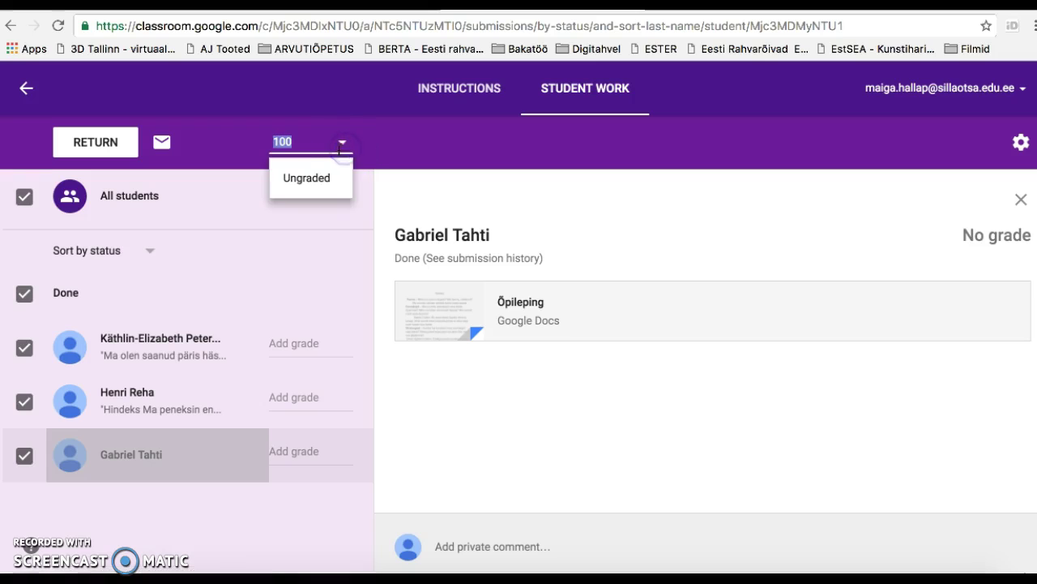
{"action": "left_click", "coordinate": [299, 139]}
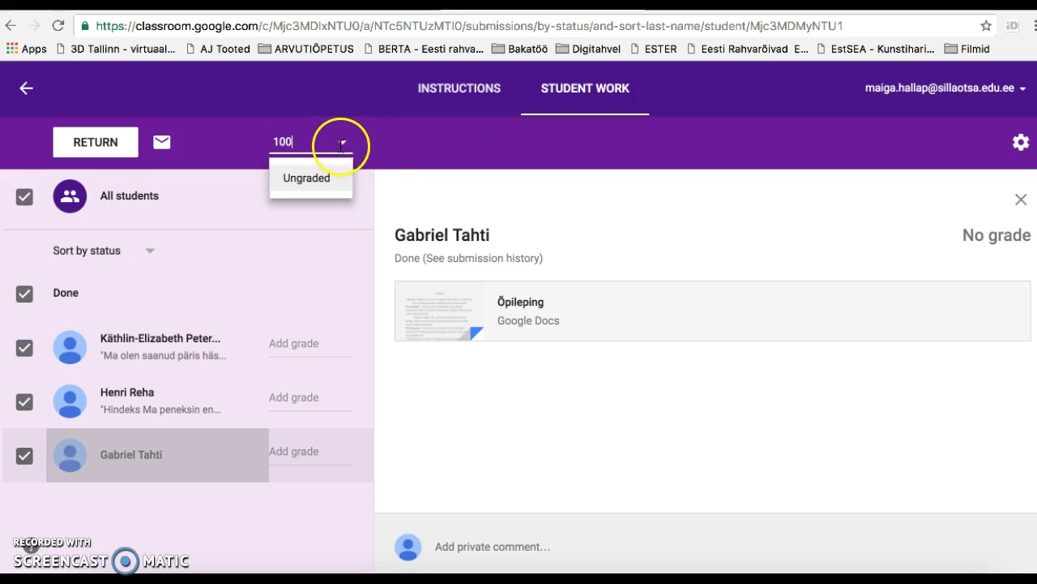
View the Õpileping assignment's instructions with its Google Slides attachment, and return to the class stream.
{"action": "left_click", "coordinate": [445, 91]}
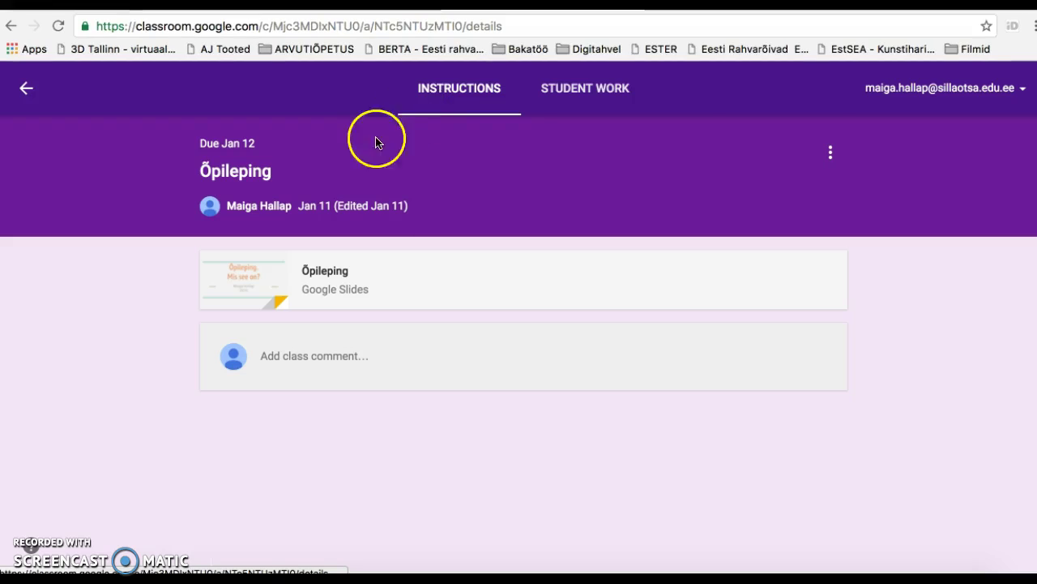
{"action": "left_click", "coordinate": [385, 278]}
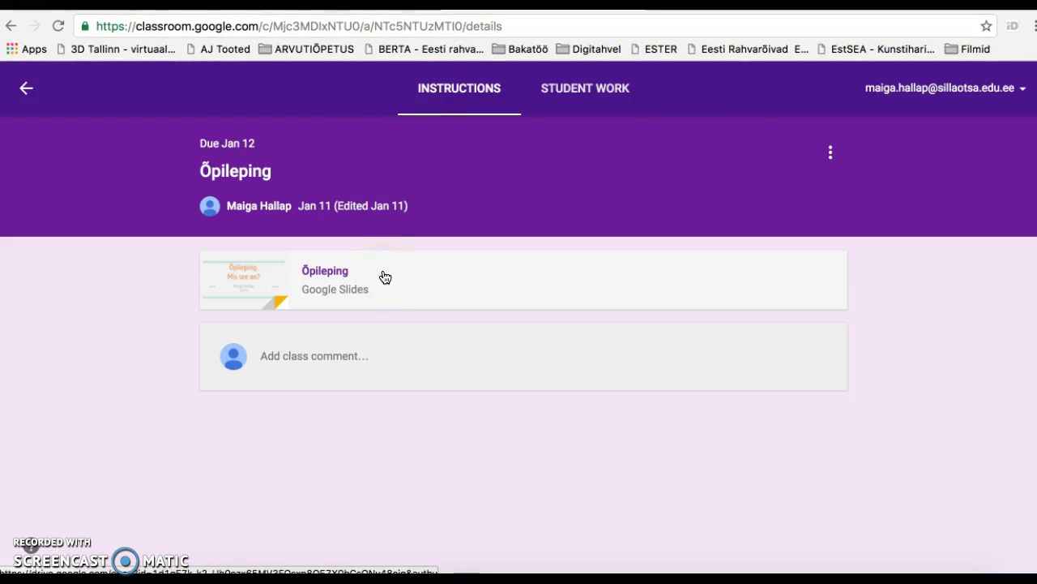
{"action": "left_click", "coordinate": [385, 281]}
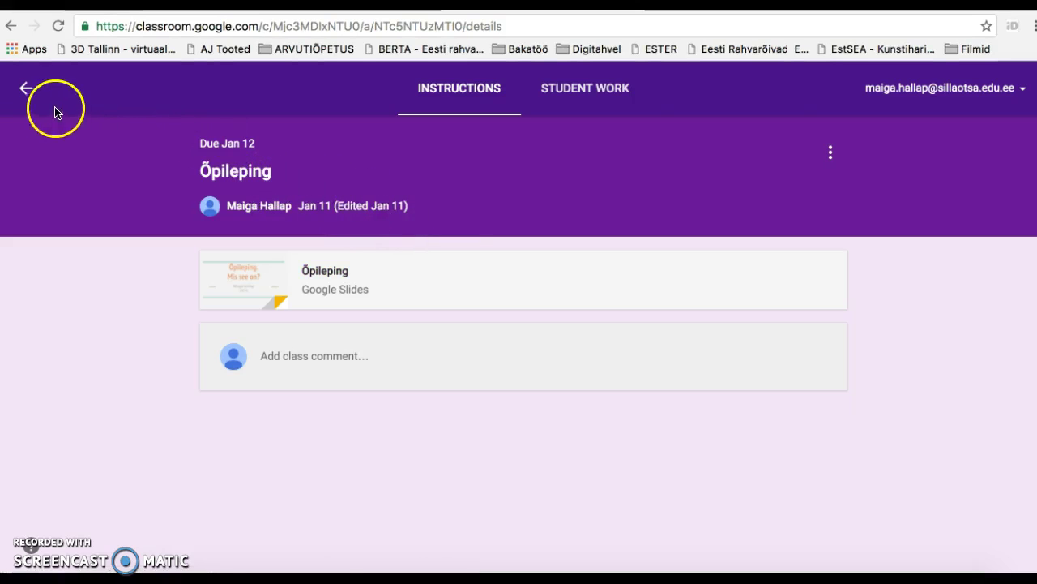
{"action": "left_click", "coordinate": [26, 91]}
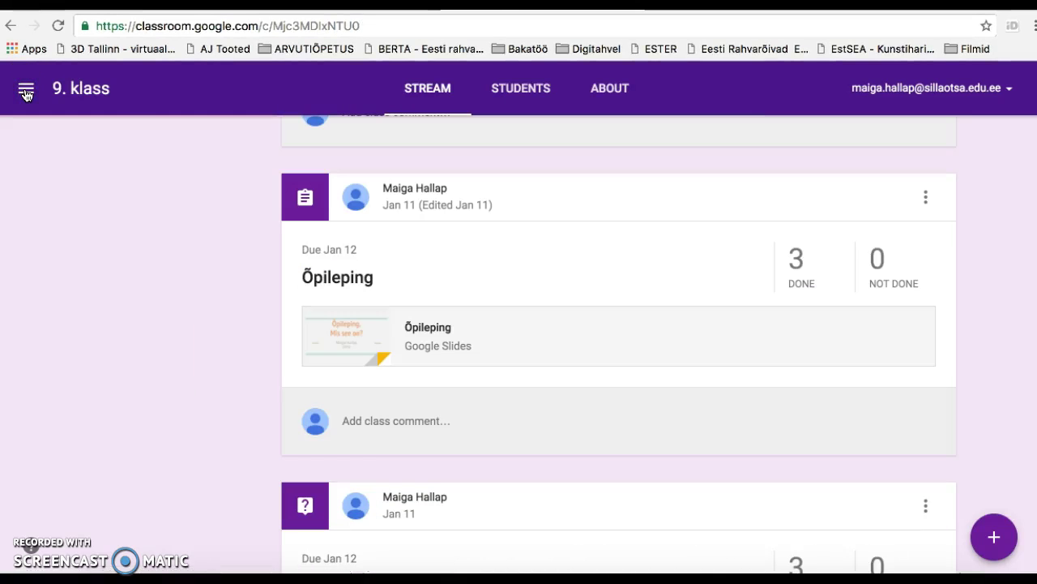
Look over the options of the Õpileping post: Move to top, Edit, Delete and Copy link.
{"action": "left_click", "coordinate": [925, 198]}
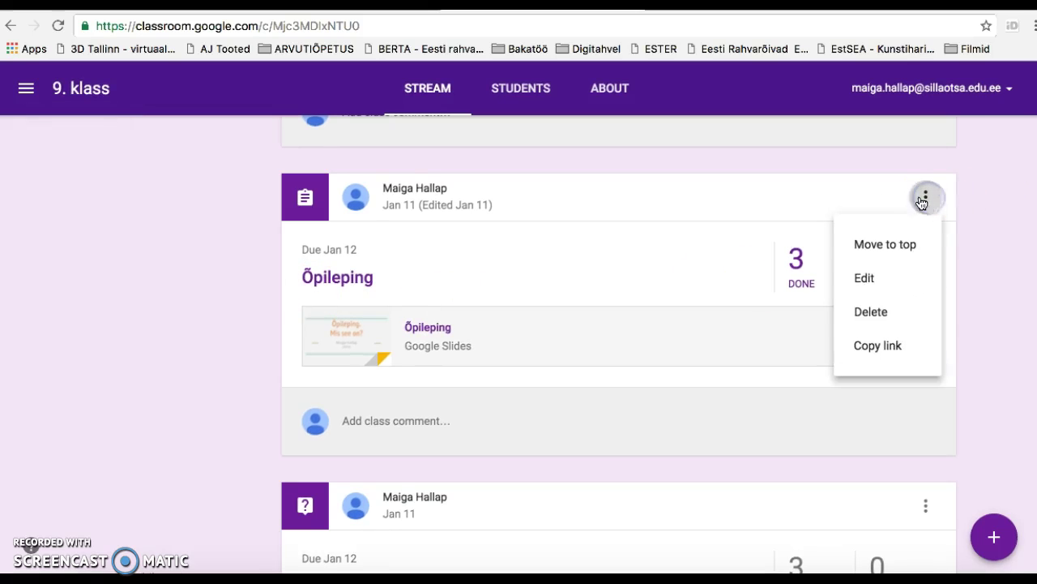
{"action": "left_click", "coordinate": [899, 245]}
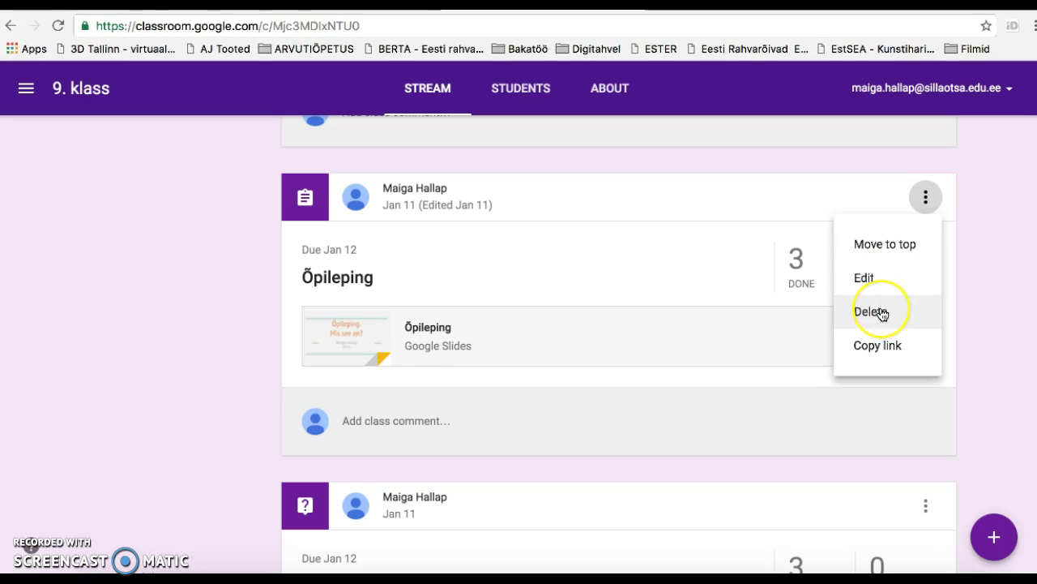
{"action": "left_click", "coordinate": [885, 351]}
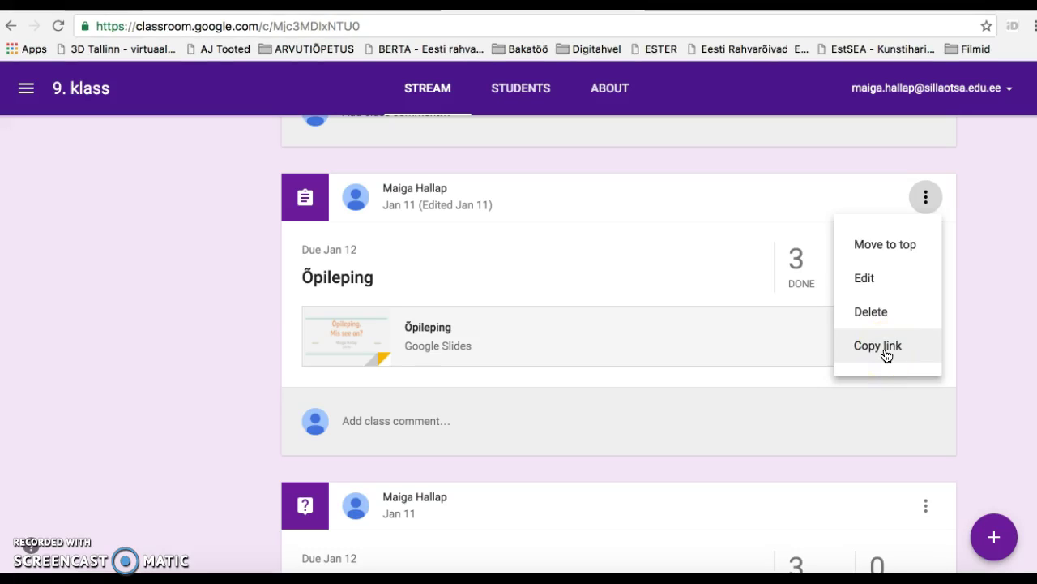
Open the Õpileping assignment for editing, review its instructions, due date, topic and attachment options, and close it without saving.
{"action": "left_click", "coordinate": [876, 278]}
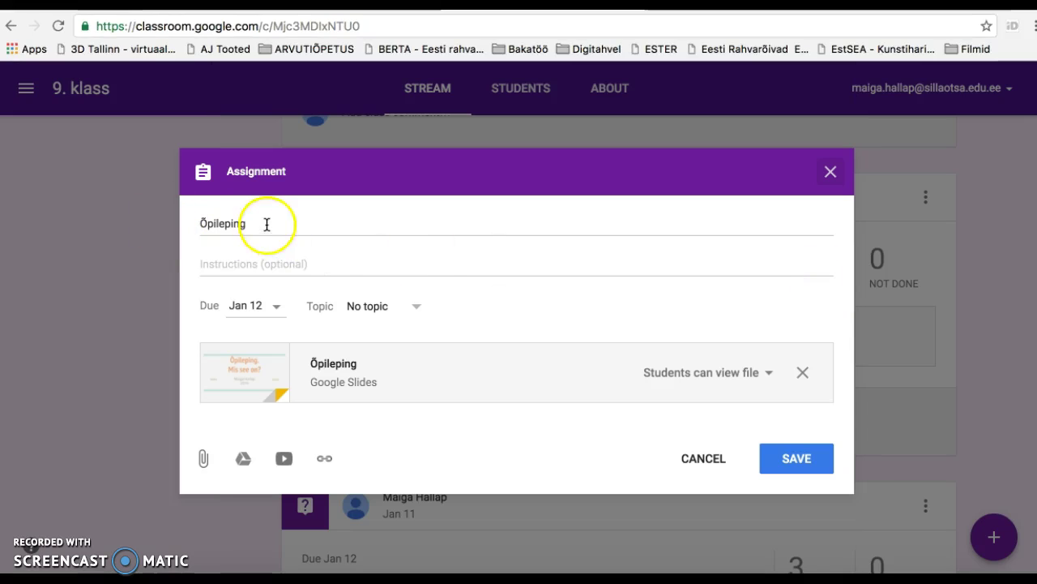
{"action": "left_click", "coordinate": [270, 263]}
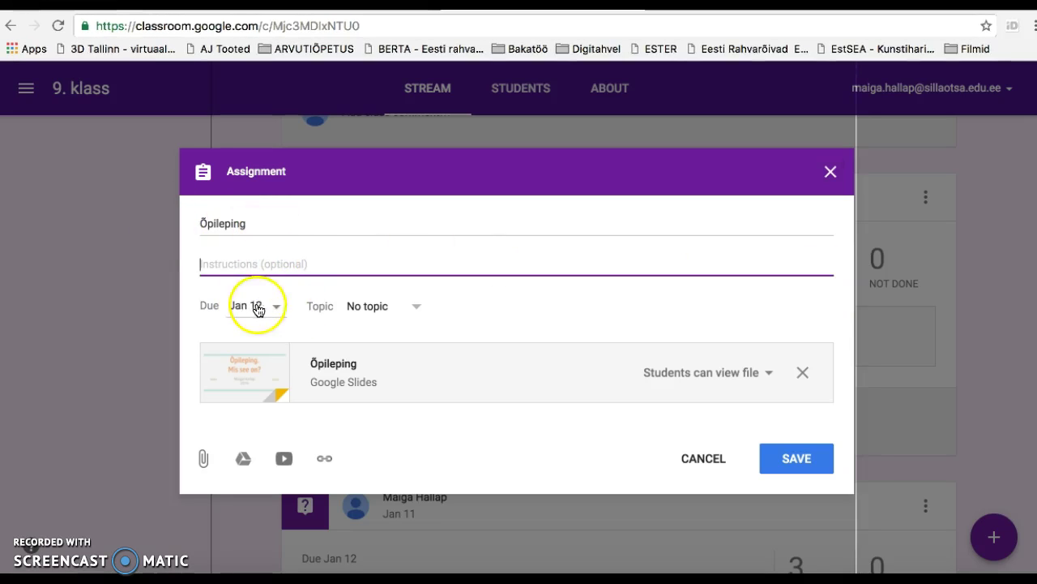
{"action": "left_click", "coordinate": [416, 308]}
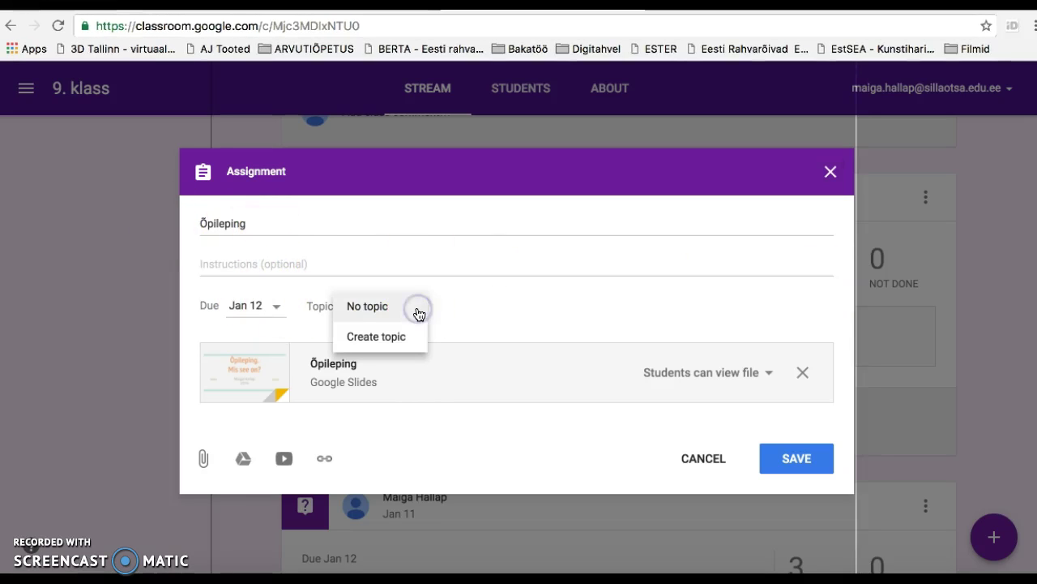
{"action": "left_click", "coordinate": [417, 310]}
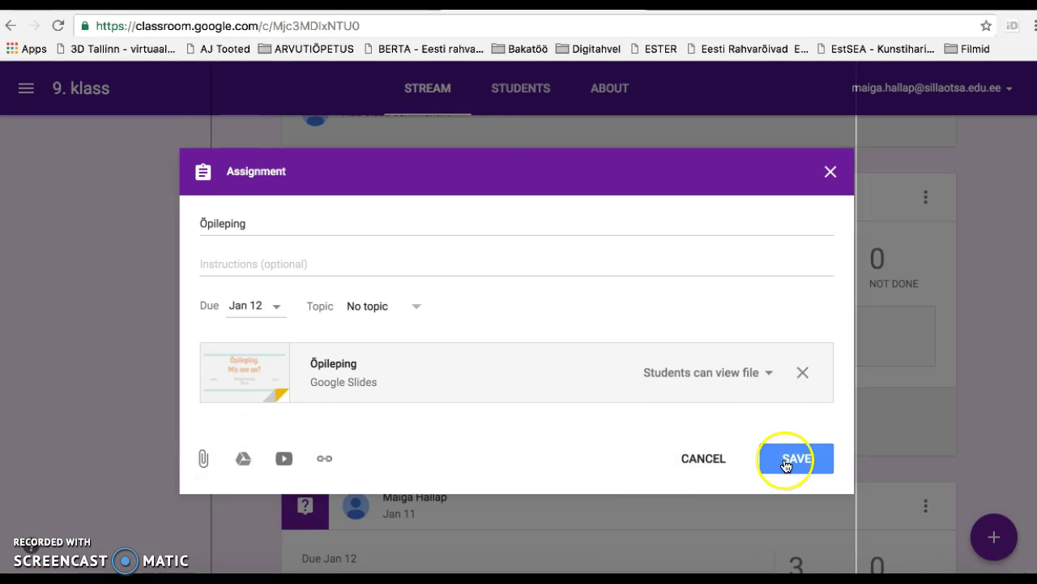
{"action": "left_click", "coordinate": [831, 171]}
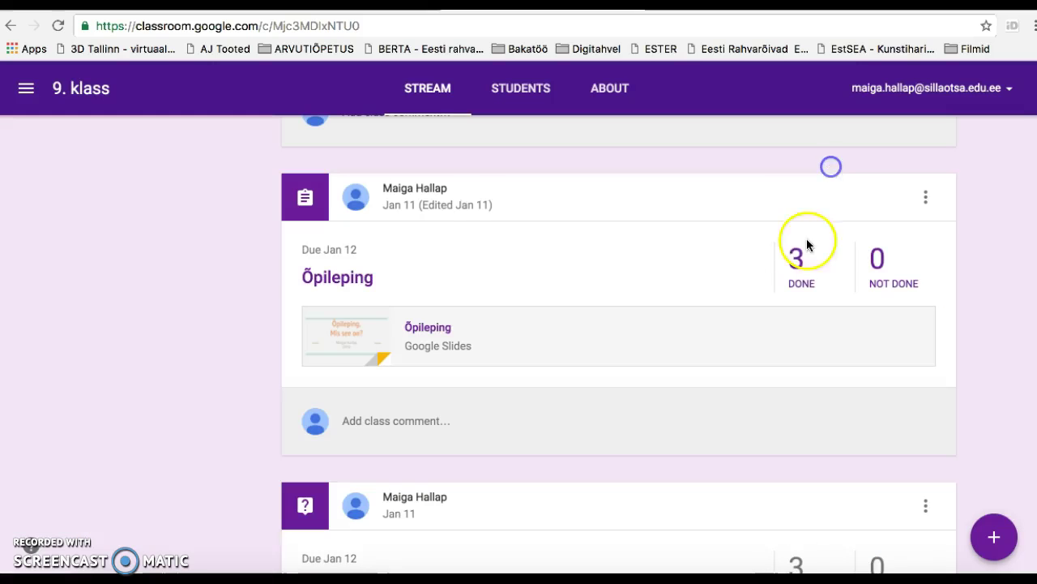
Open the 9. klass student list and review the class code, the student invitation option and the enrolled students.
{"action": "scroll", "coordinate": [463, 216], "scroll_direction": "up", "scroll_amount": 10}
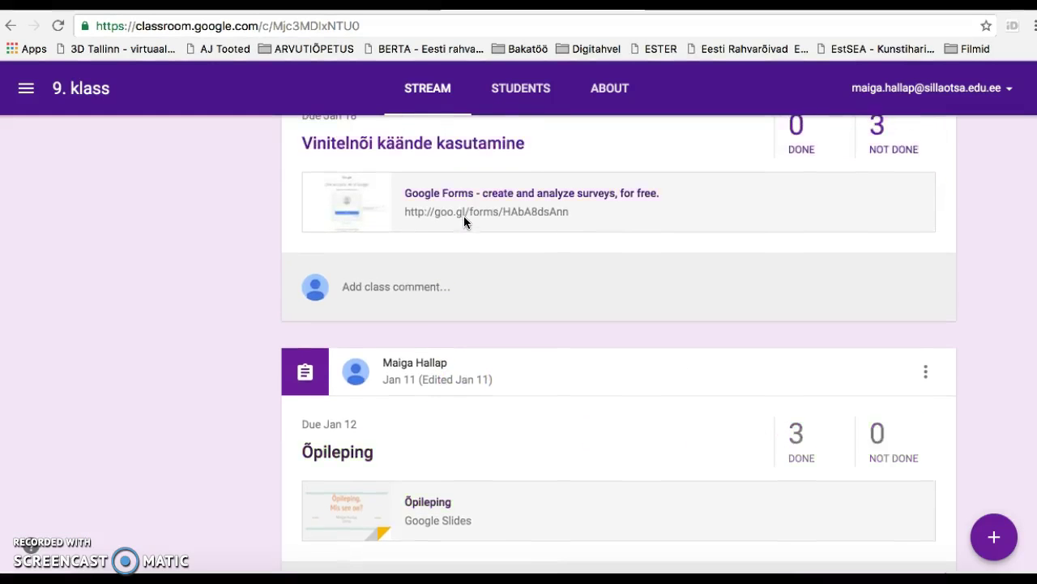
{"action": "scroll", "coordinate": [478, 202], "scroll_direction": "up", "scroll_amount": 2}
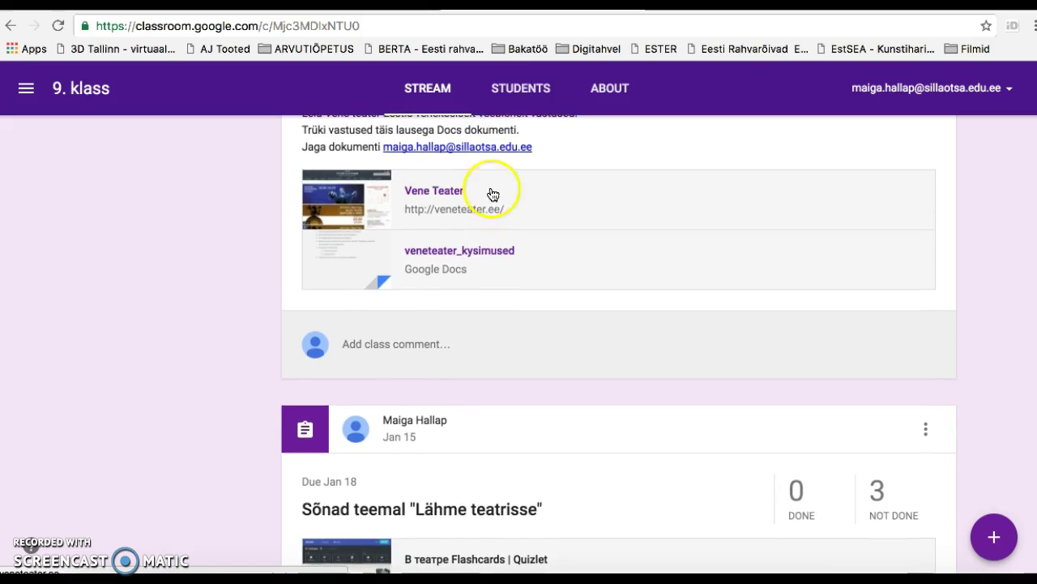
{"action": "left_click", "coordinate": [523, 92]}
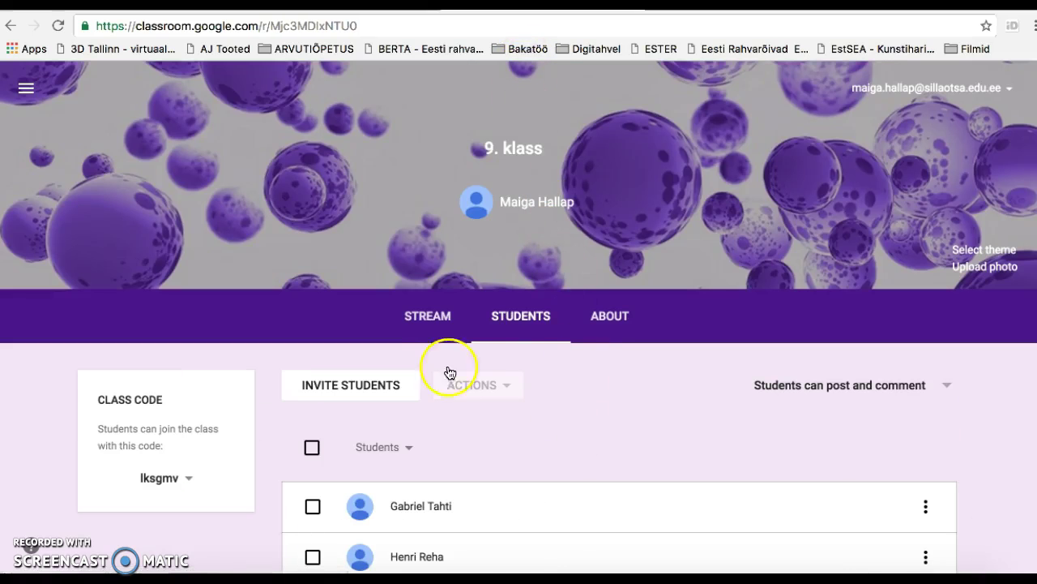
{"action": "scroll", "coordinate": [572, 418], "scroll_direction": "down", "scroll_amount": 2}
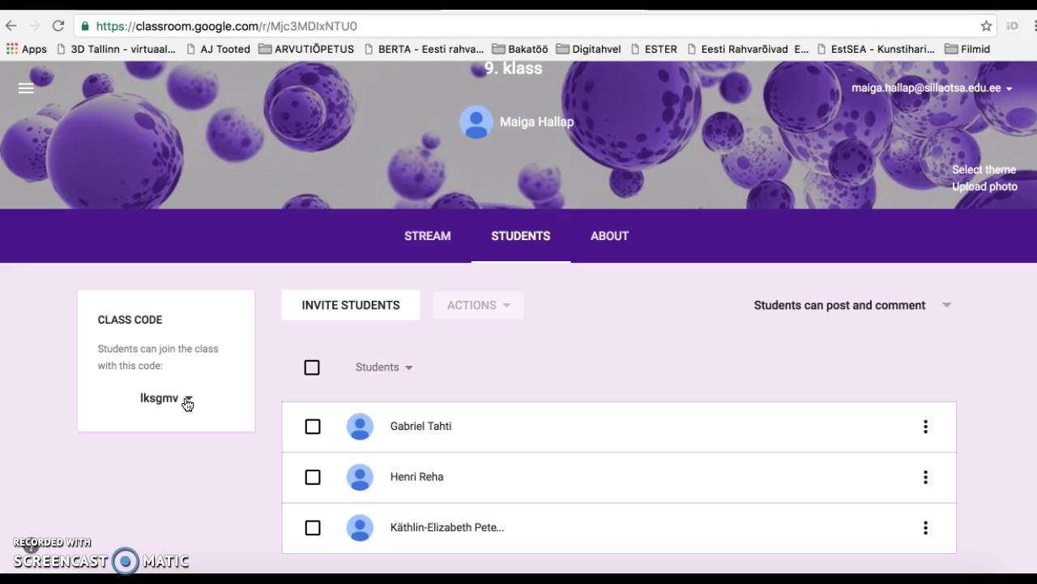
{"action": "left_click", "coordinate": [303, 312]}
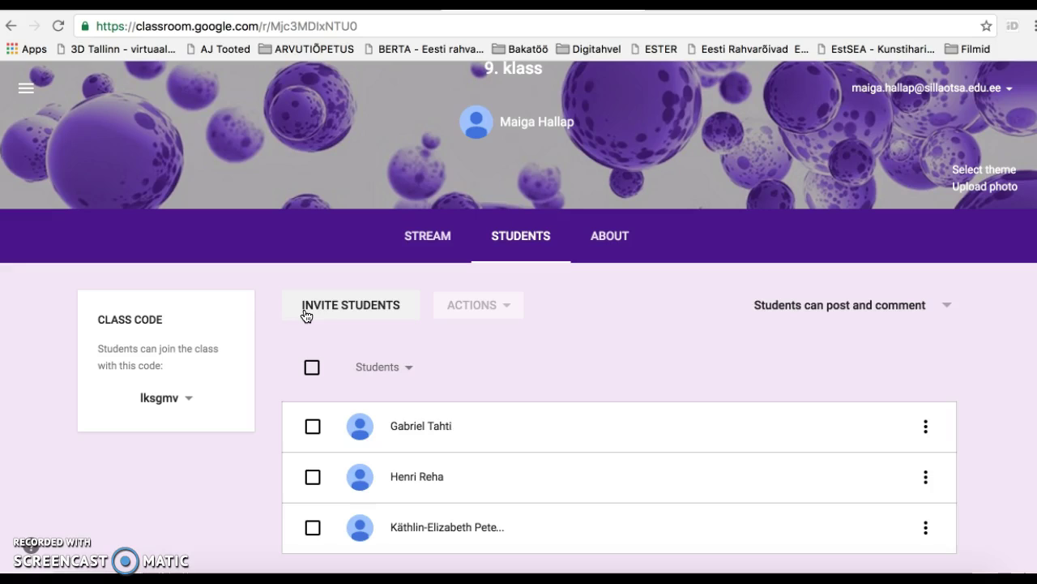
{"action": "left_click", "coordinate": [179, 400]}
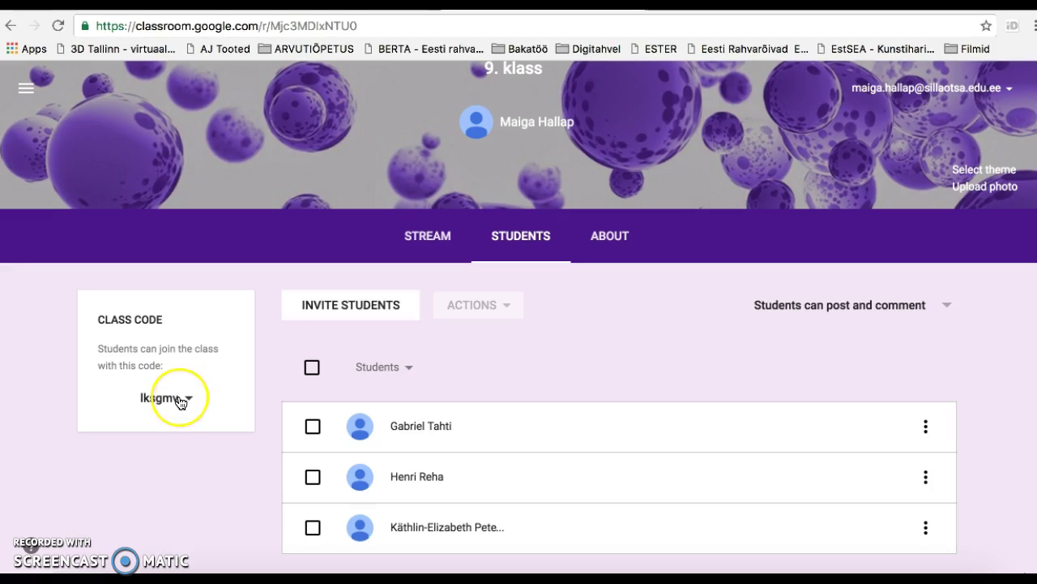
{"action": "left_click", "coordinate": [642, 350]}
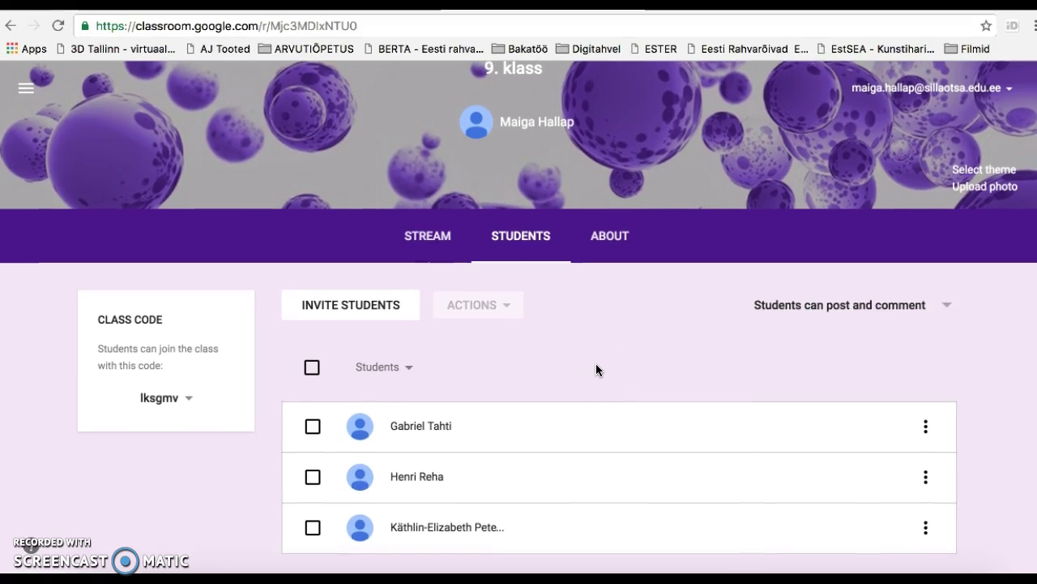
Select the first student in the list and look over the Remove, Email and Mute actions and the first-name and last-name sorting options.
{"action": "left_click", "coordinate": [994, 444]}
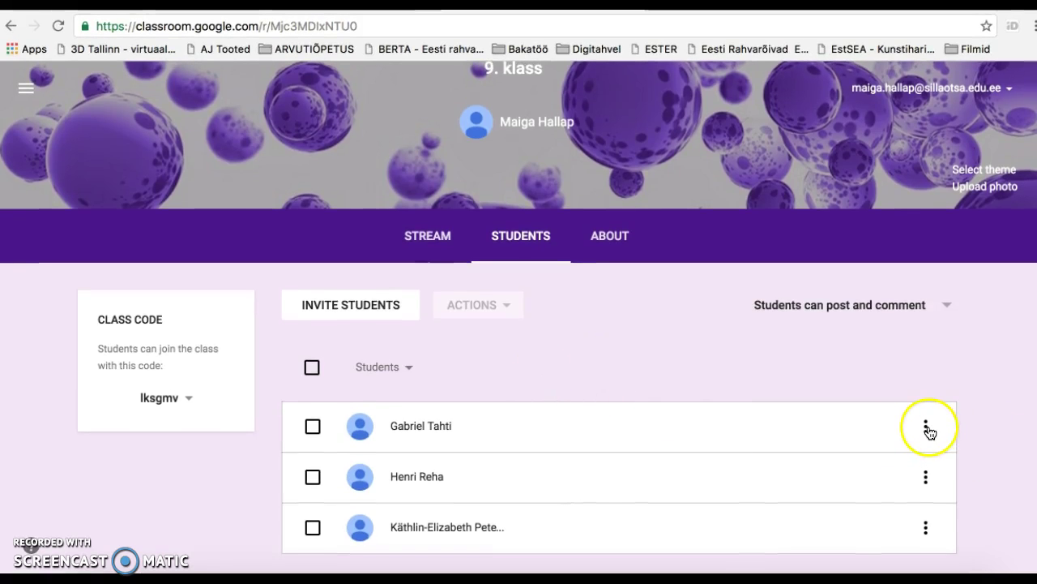
{"action": "left_click", "coordinate": [312, 427]}
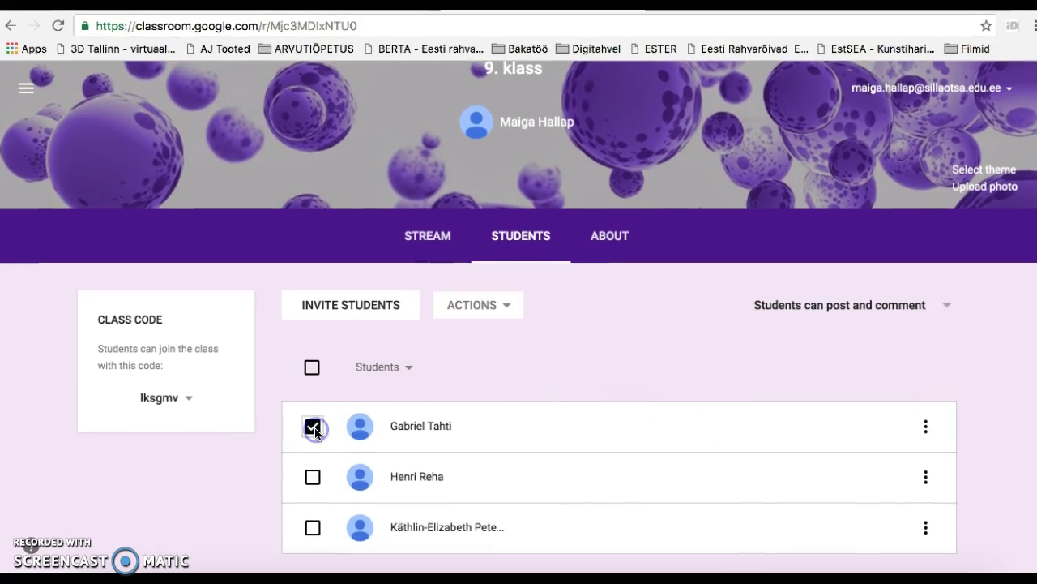
{"action": "left_click", "coordinate": [517, 300]}
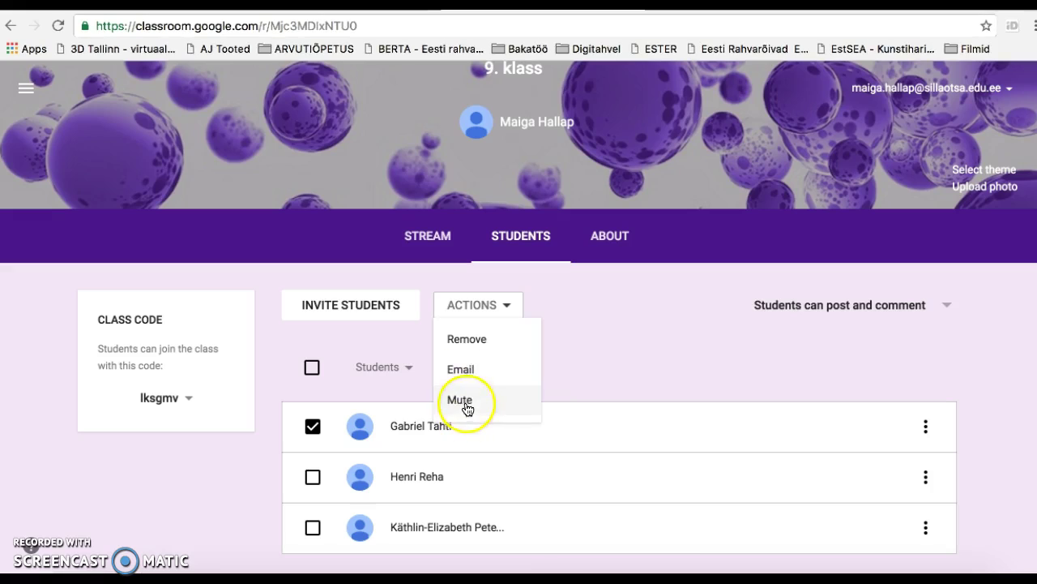
{"action": "left_click", "coordinate": [605, 350]}
{"action": "left_click", "coordinate": [411, 369]}
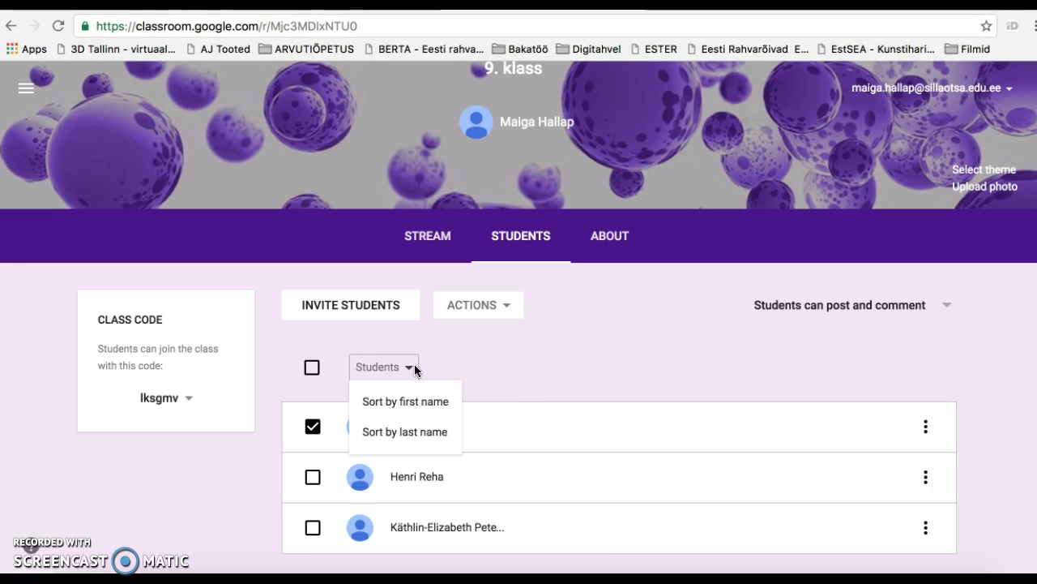
{"action": "left_click", "coordinate": [413, 369]}
Review the class posting permission choices and keep "Students can post and comment" selected.
{"action": "left_click", "coordinate": [945, 312]}
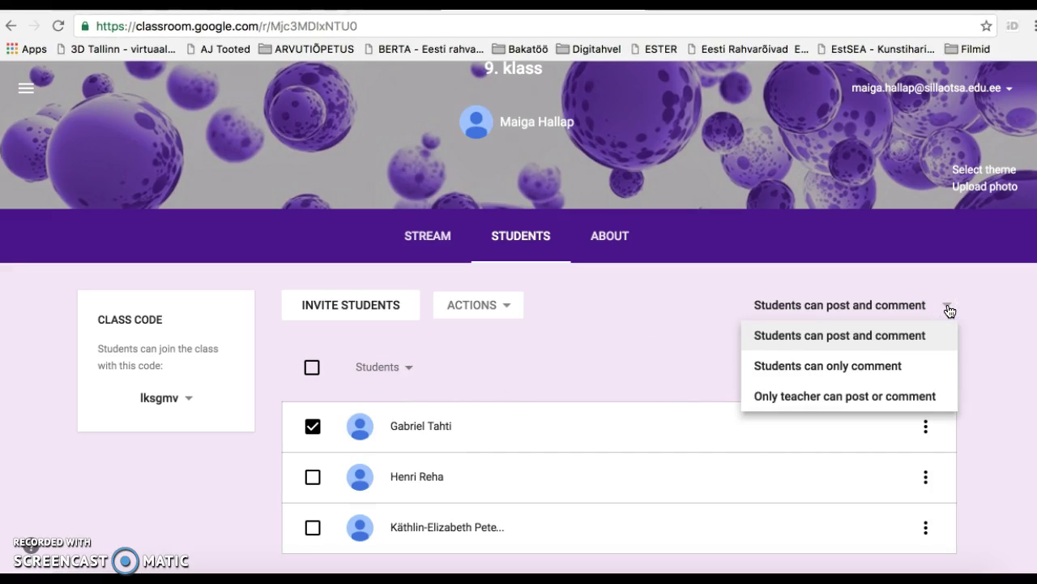
{"action": "left_click", "coordinate": [945, 310]}
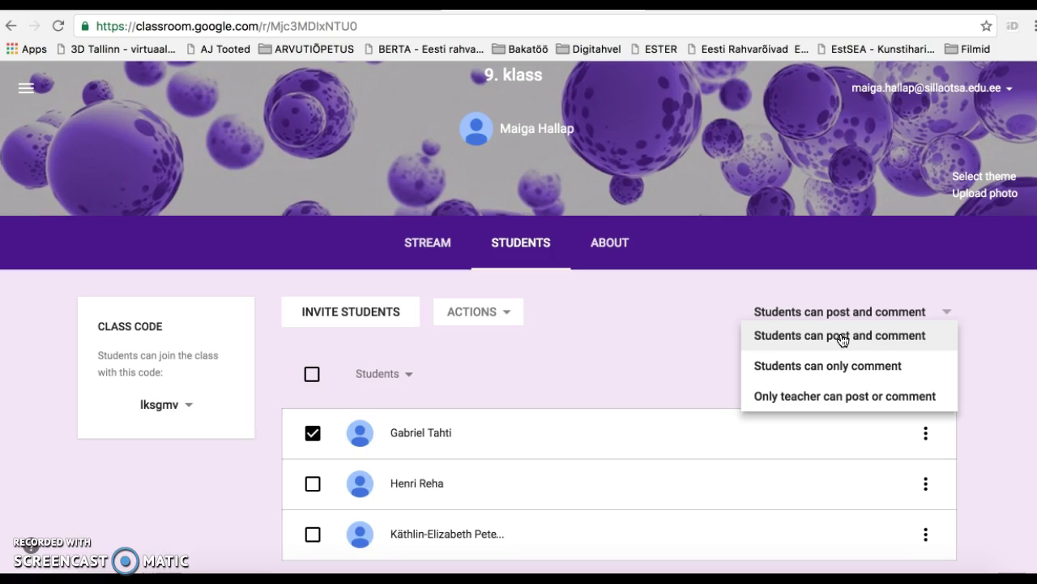
{"action": "left_click", "coordinate": [859, 396]}
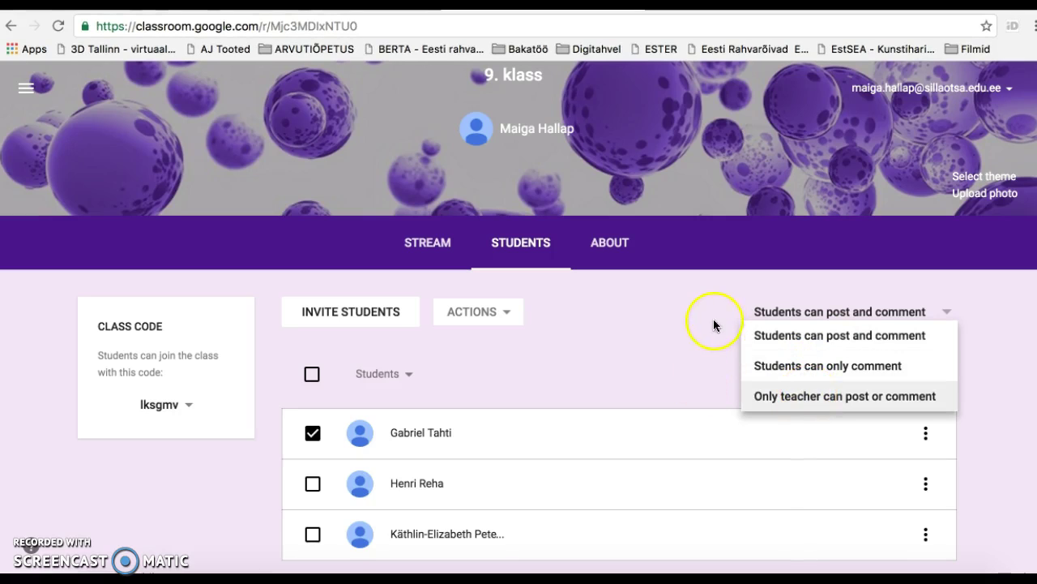
{"action": "left_click", "coordinate": [859, 338]}
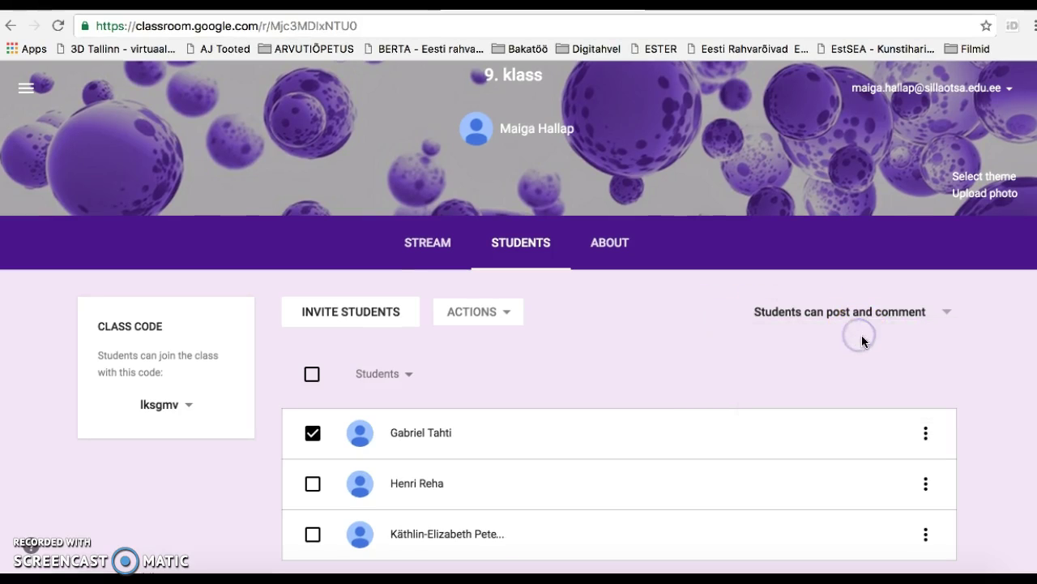
Look at the individual options of the first student, such as Email student, and close them without choosing any.
{"action": "scroll", "coordinate": [883, 346], "scroll_direction": "down", "scroll_amount": 1}
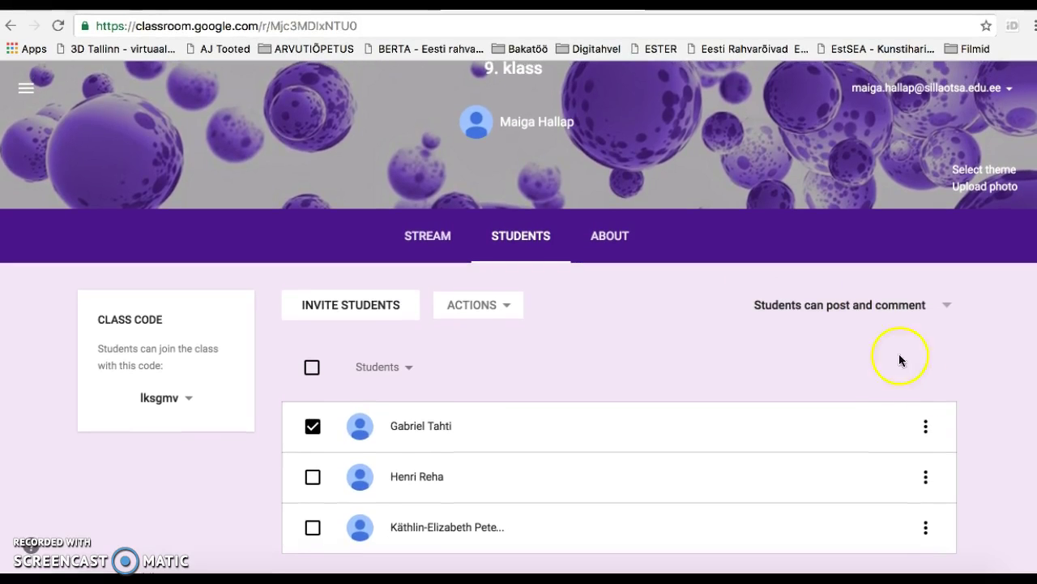
{"action": "left_click", "coordinate": [925, 426]}
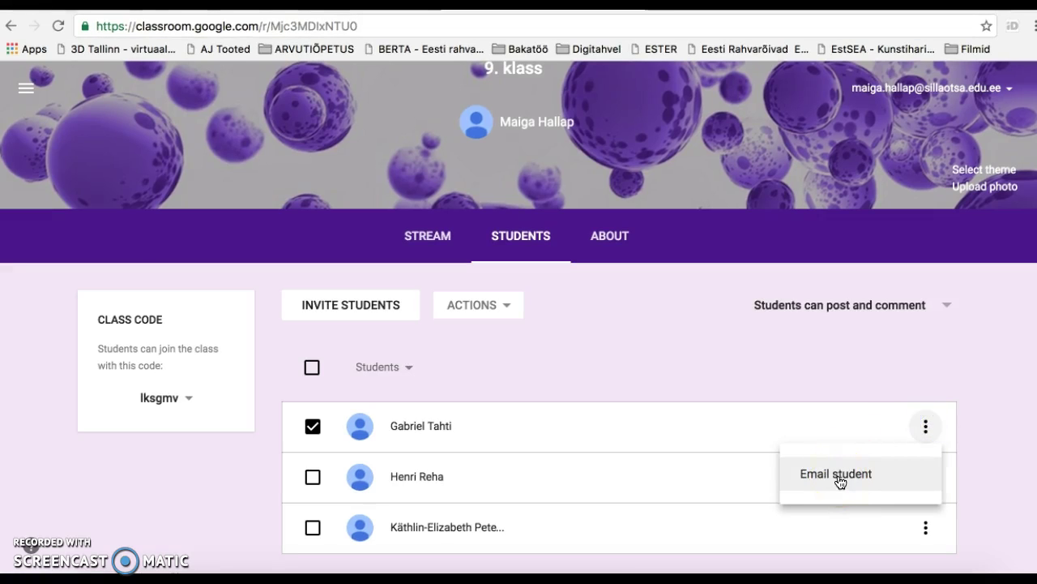
{"action": "left_click", "coordinate": [742, 374]}
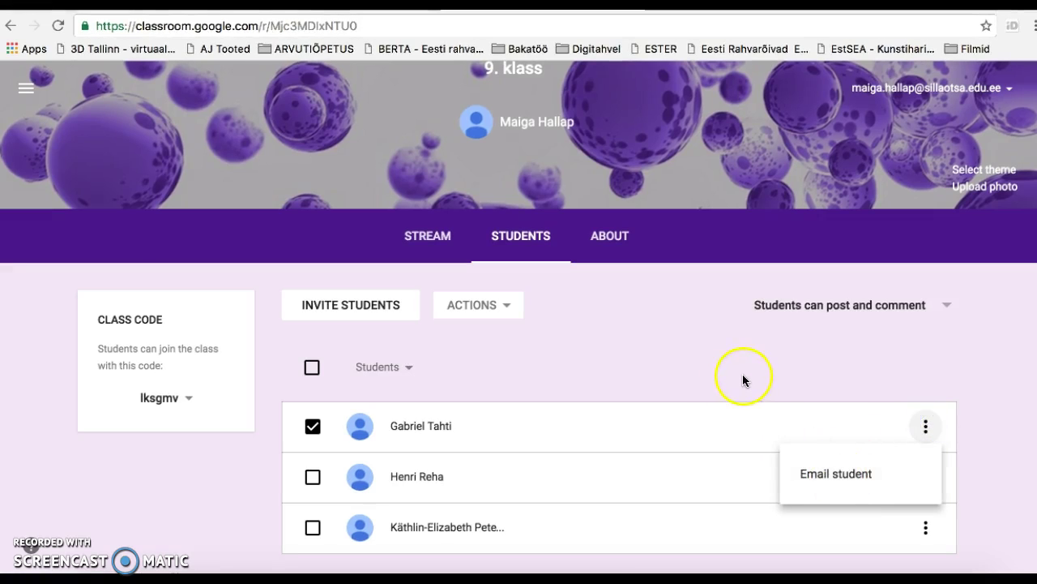
Open the 9. klass About page and review its title, description, room, Drive folder, calendar and teacher invitation options.
{"action": "left_click", "coordinate": [613, 236]}
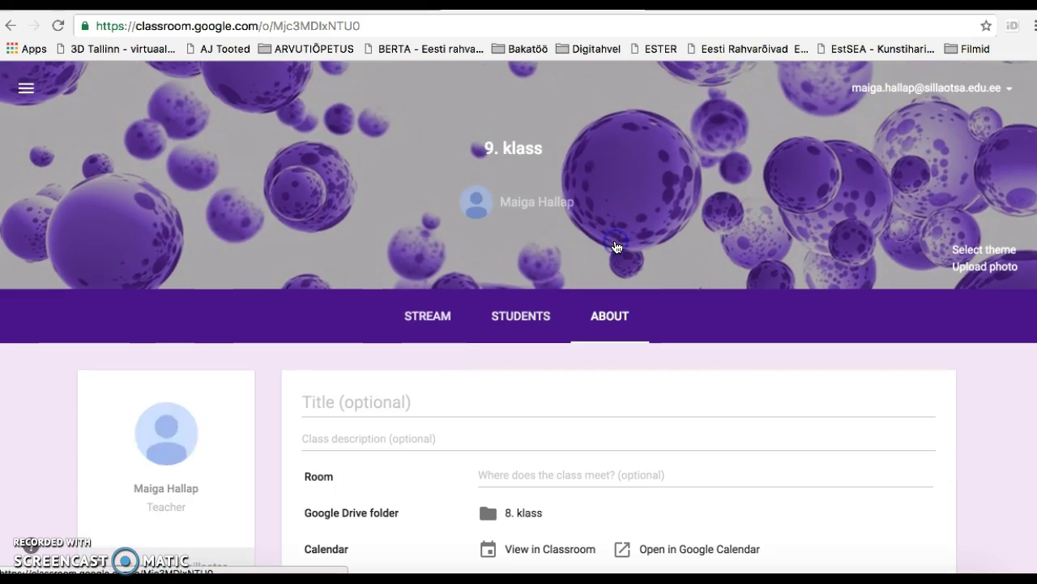
{"action": "scroll", "coordinate": [683, 256], "scroll_direction": "down", "scroll_amount": 2}
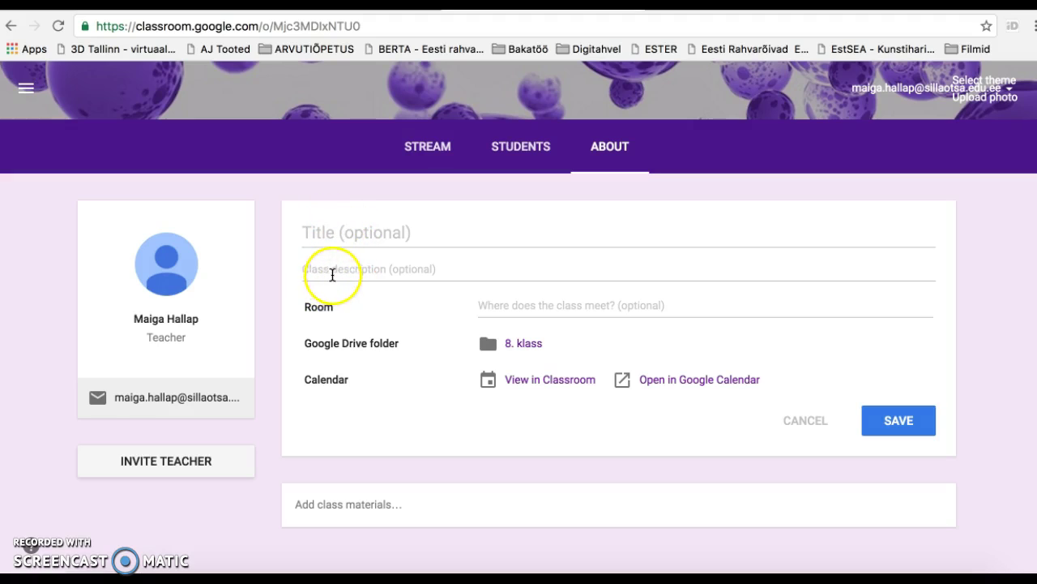
{"action": "left_click", "coordinate": [539, 306]}
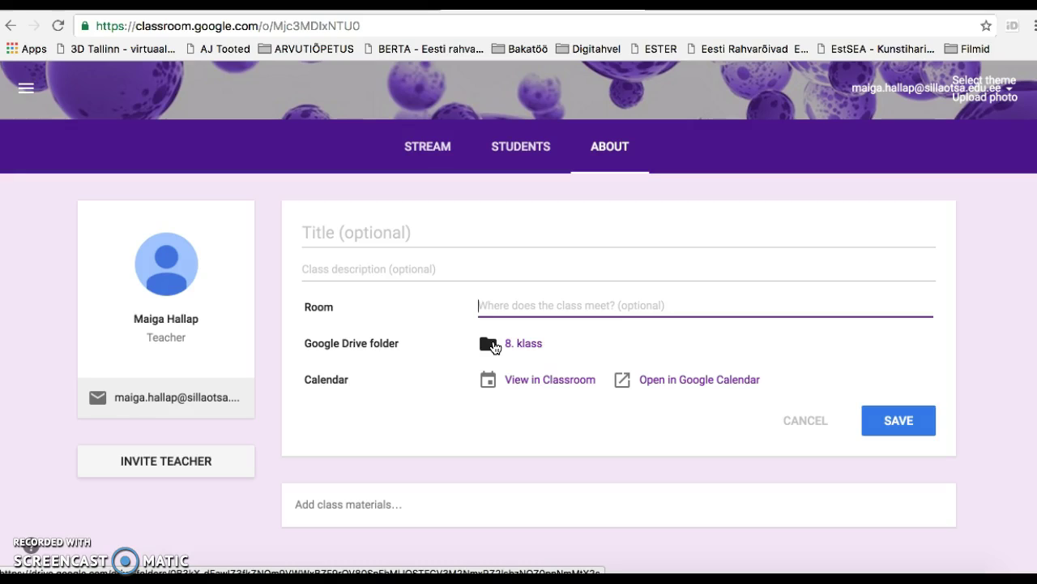
{"action": "left_click", "coordinate": [501, 345]}
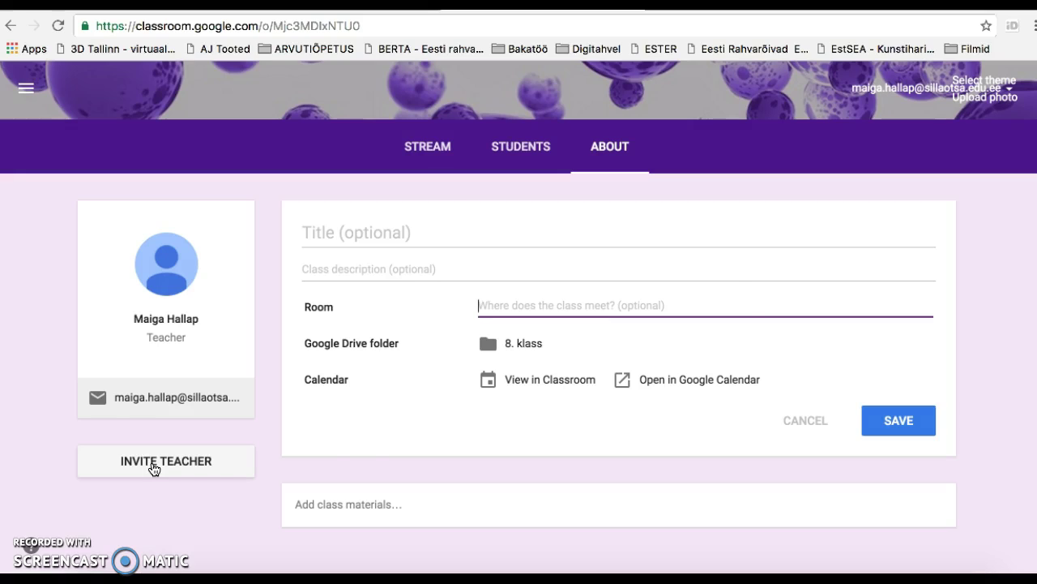
{"action": "left_click", "coordinate": [929, 428]}
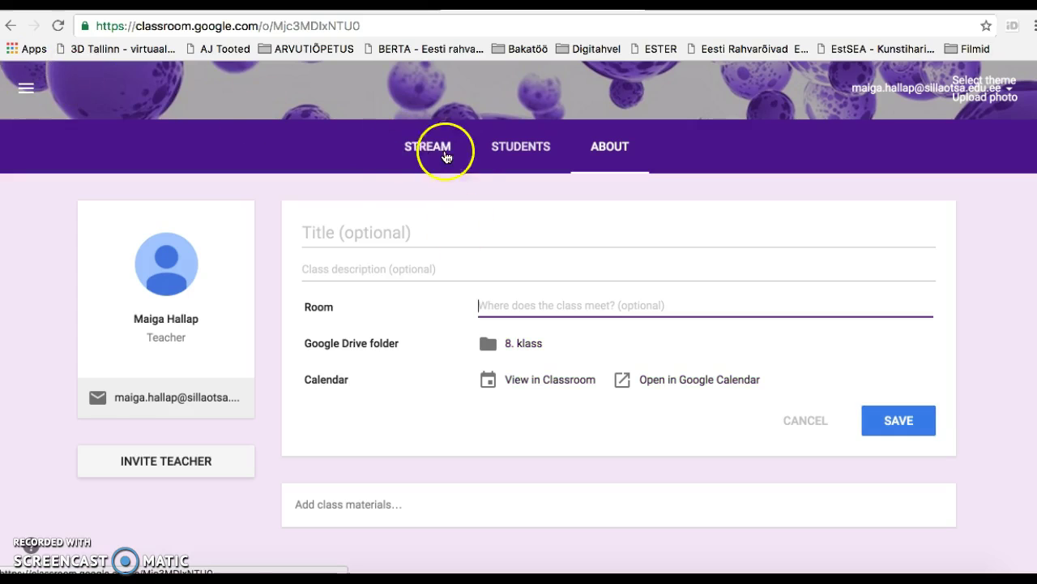
Revisit the 9. klass stream and go back to the overview of all classes.
{"action": "left_click", "coordinate": [429, 147]}
{"action": "scroll", "coordinate": [434, 228], "scroll_direction": "up", "scroll_amount": 20}
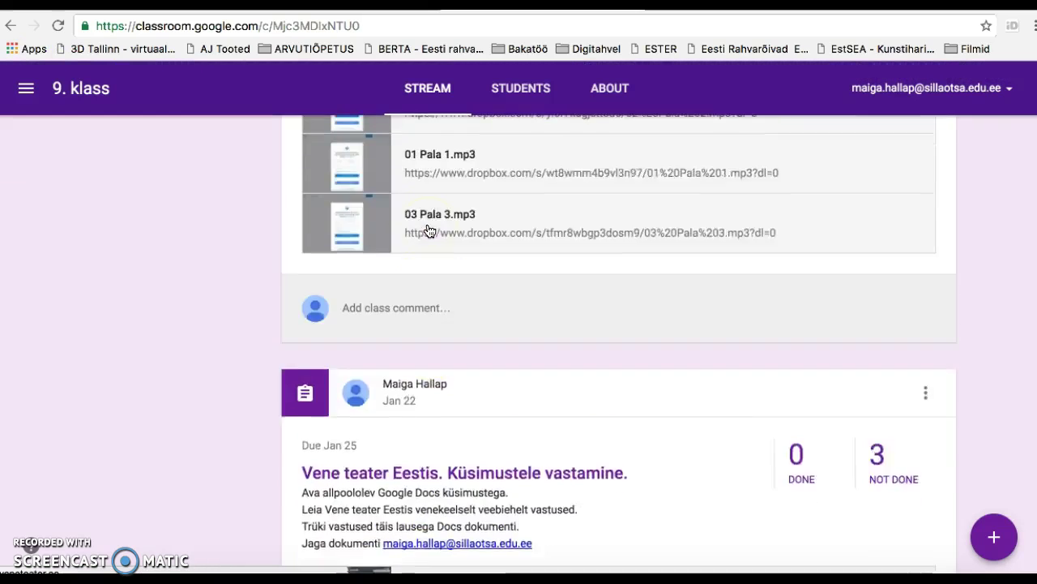
{"action": "scroll", "coordinate": [430, 232], "scroll_direction": "up", "scroll_amount": 10}
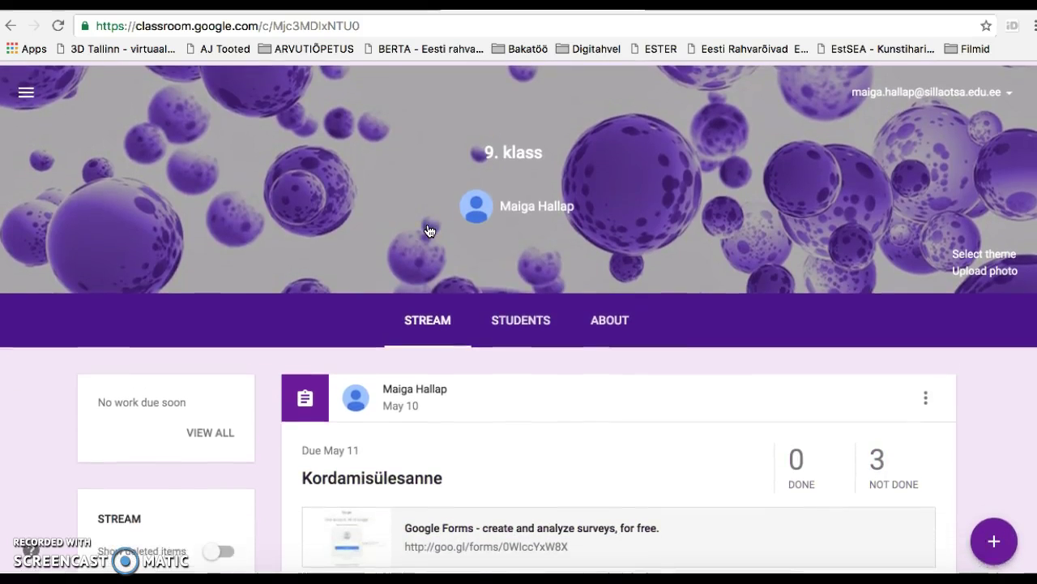
{"action": "left_click", "coordinate": [26, 89]}
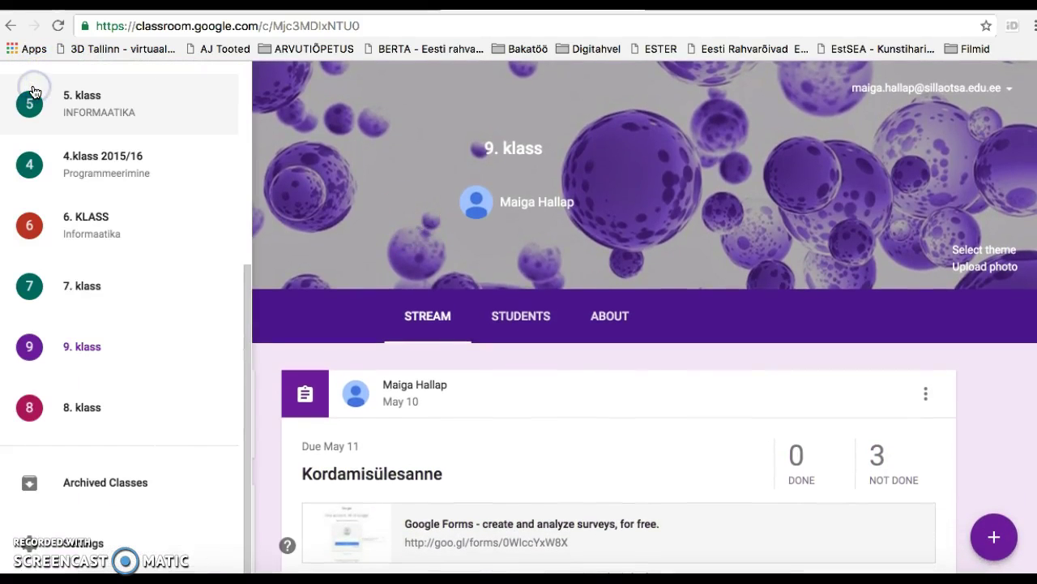
{"action": "left_click", "coordinate": [33, 92]}
{"action": "left_click", "coordinate": [62, 103]}
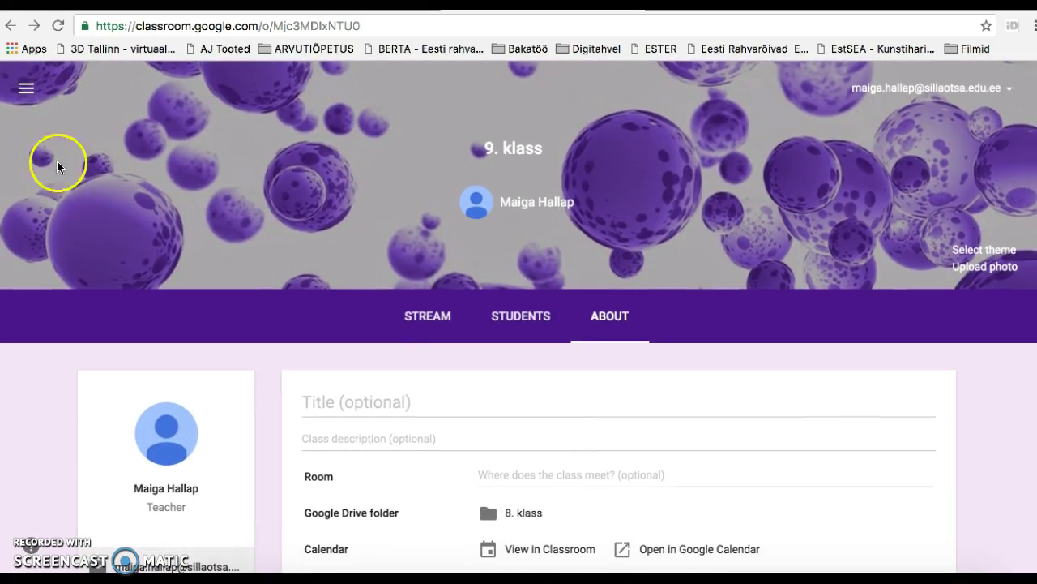
{"action": "left_click", "coordinate": [10, 26]}
{"action": "left_click", "coordinate": [10, 26]}
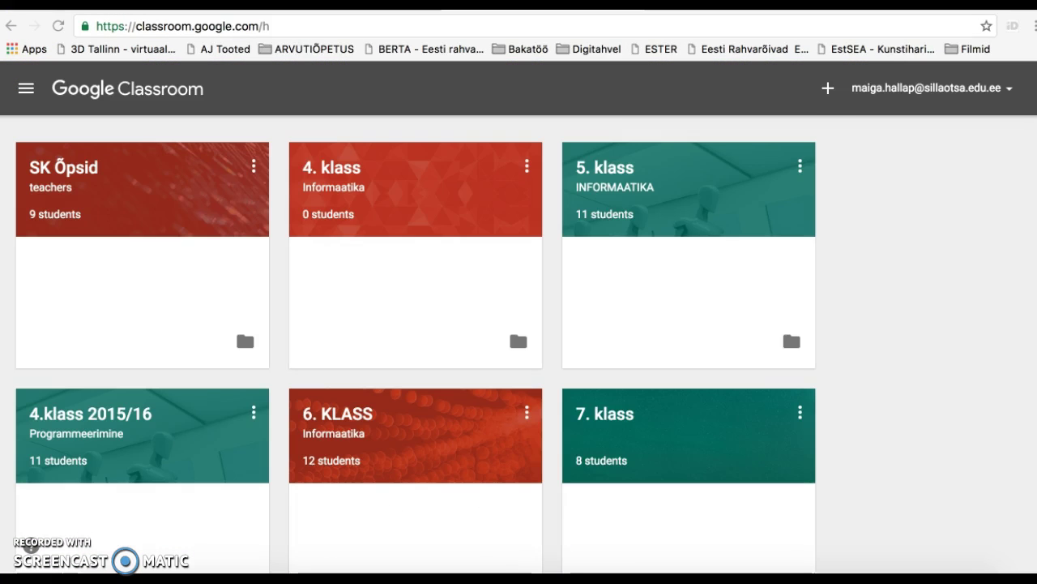
Create a new class named "6. klass" with the section "Vene keel", leaving the subject empty.
{"action": "left_click", "coordinate": [828, 91]}
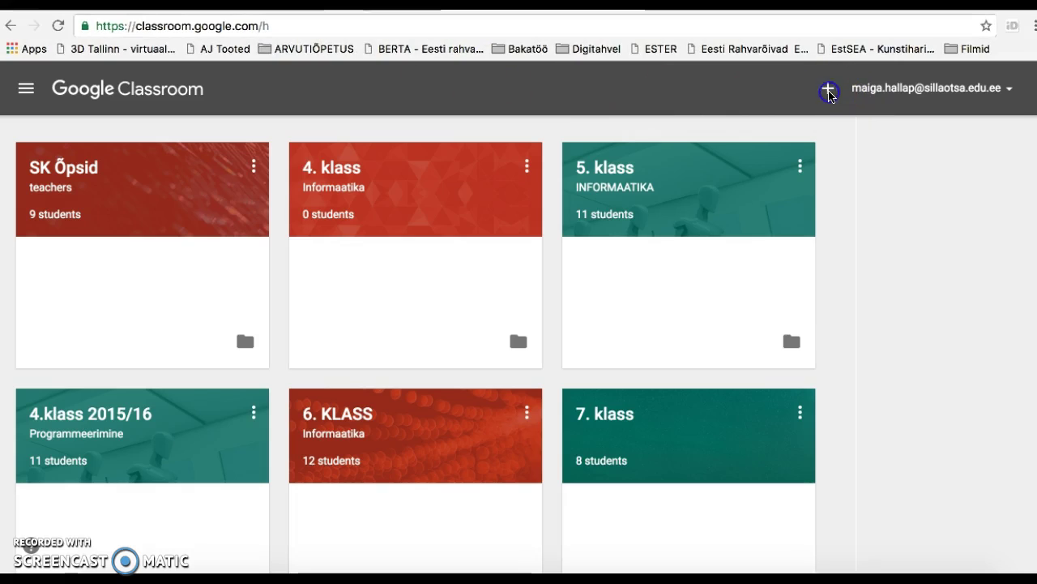
{"action": "left_click", "coordinate": [828, 91]}
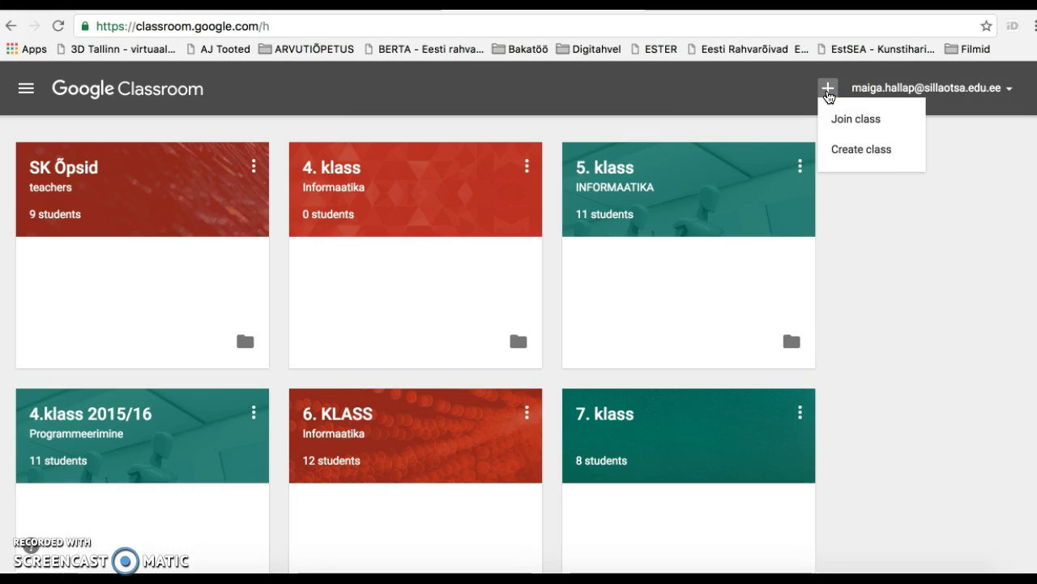
{"action": "left_click", "coordinate": [866, 158]}
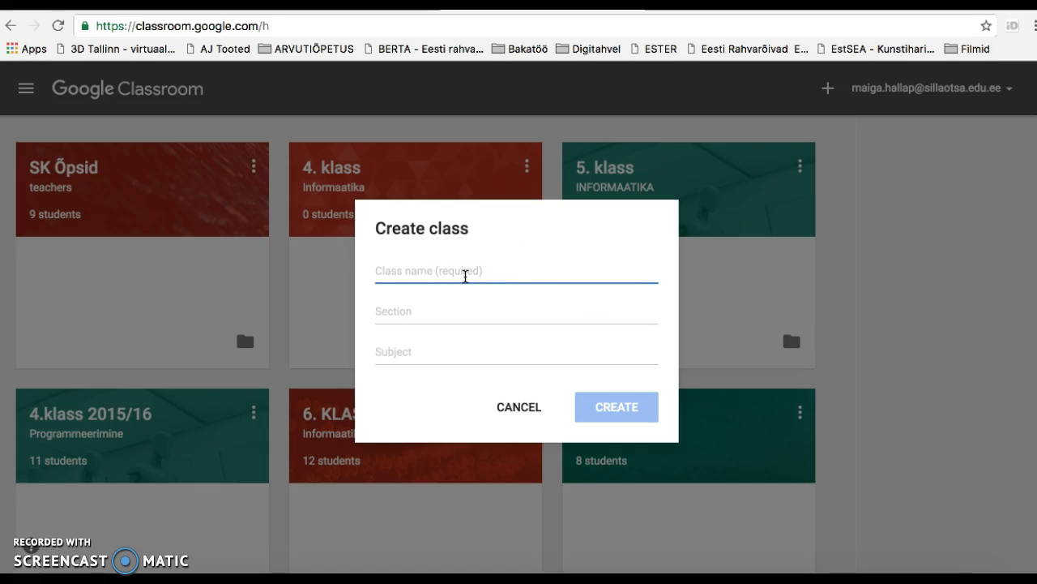
{"action": "type", "text": "Nimetus"}
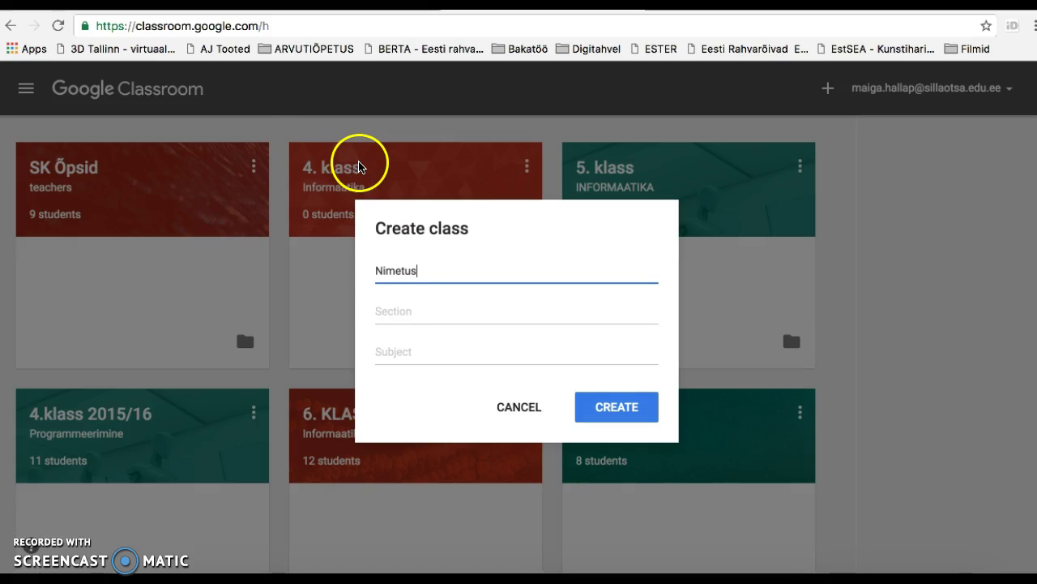
{"action": "left_click", "coordinate": [403, 310]}
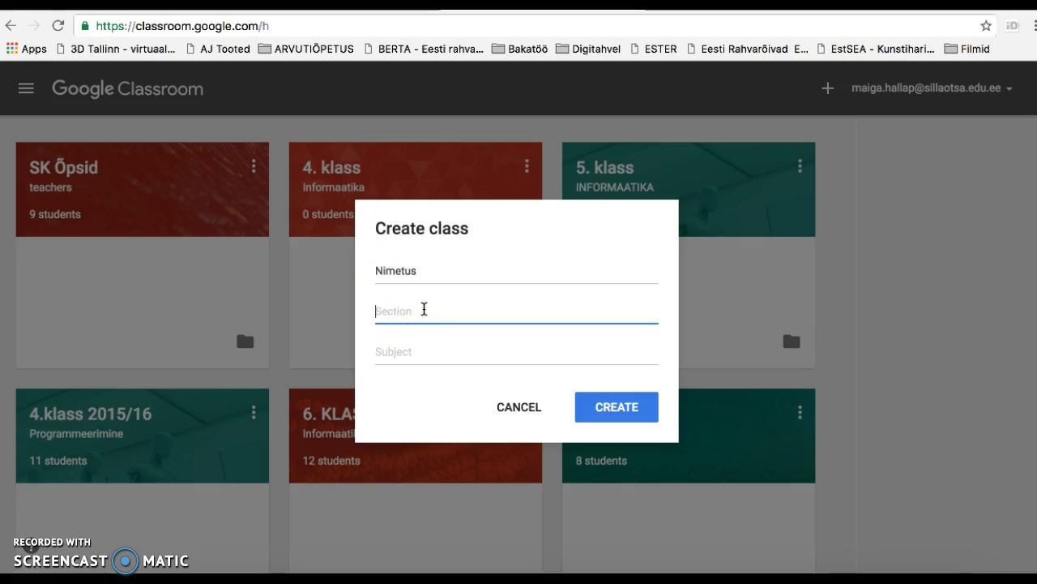
{"action": "type", "text": "Vene keel"}
{"action": "left_click_drag", "start_coordinate": [429, 270], "coordinate": [363, 272]}
{"action": "type", "text": "6. klass"}
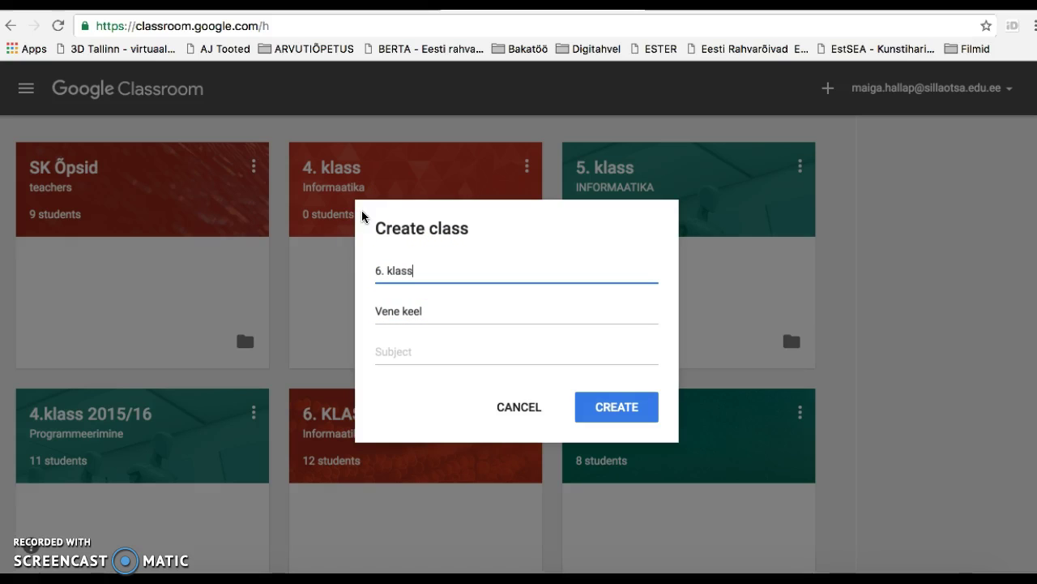
{"action": "left_click", "coordinate": [441, 351]}
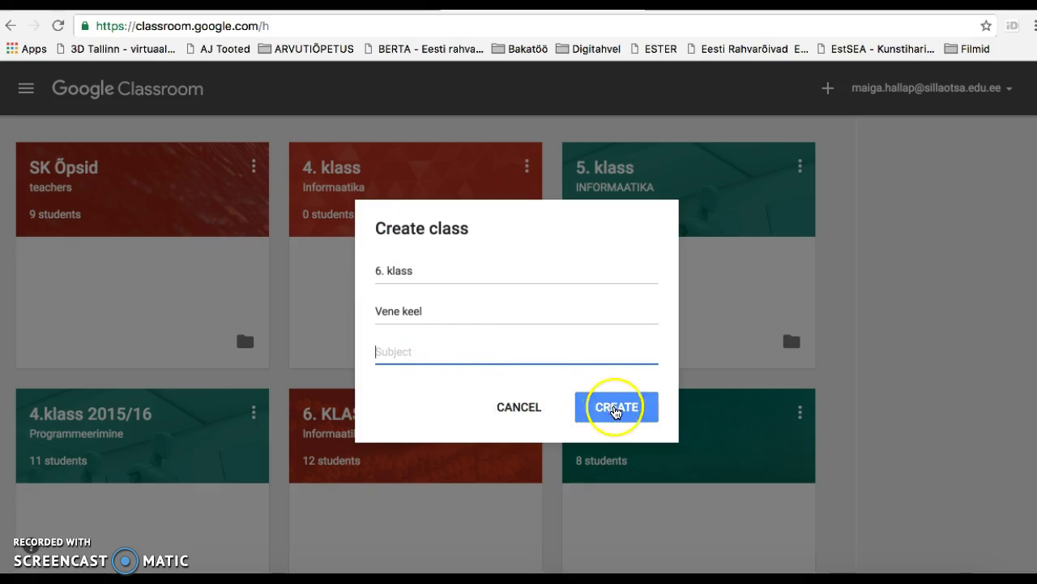
{"action": "left_click", "coordinate": [616, 407]}
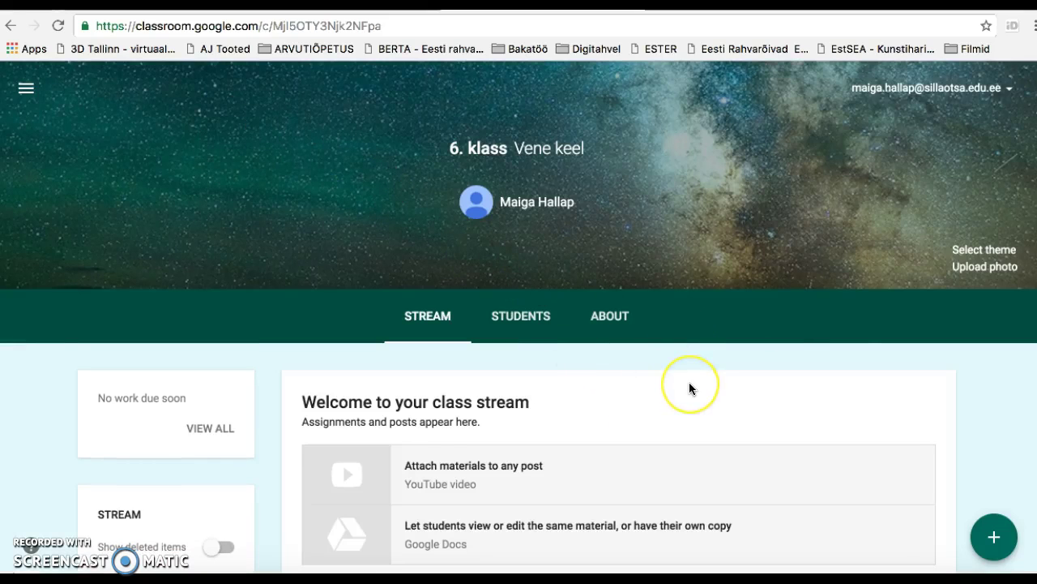
Apply the green and teal geometric triangle pattern from the Patterns gallery as the 6. klass theme.
{"action": "scroll", "coordinate": [690, 384], "scroll_direction": "down", "scroll_amount": 2}
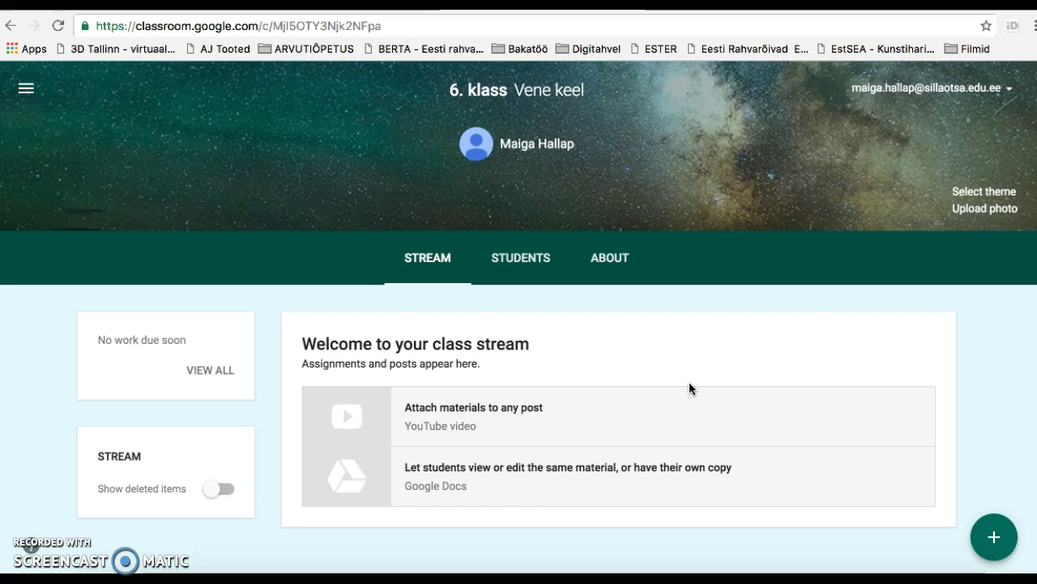
{"action": "scroll", "coordinate": [689, 388], "scroll_direction": "up", "scroll_amount": 2}
{"action": "left_click", "coordinate": [986, 256]}
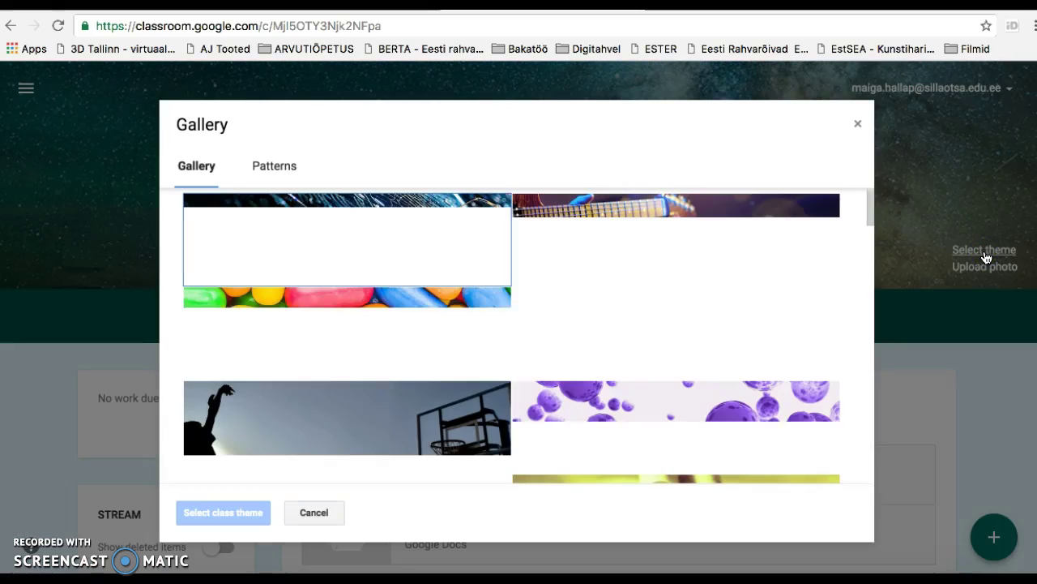
{"action": "left_click", "coordinate": [276, 170]}
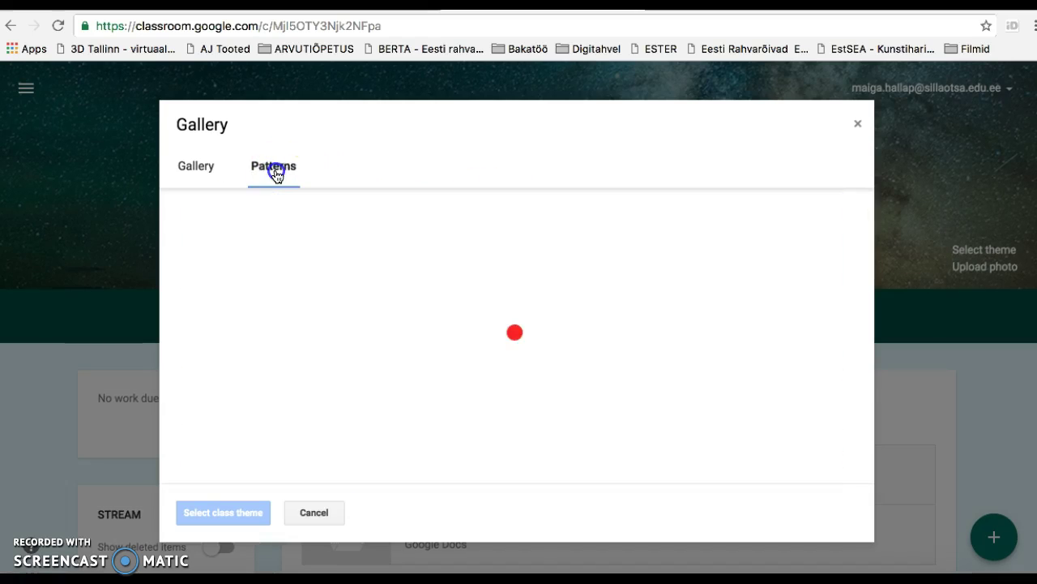
{"action": "left_click", "coordinate": [381, 435]}
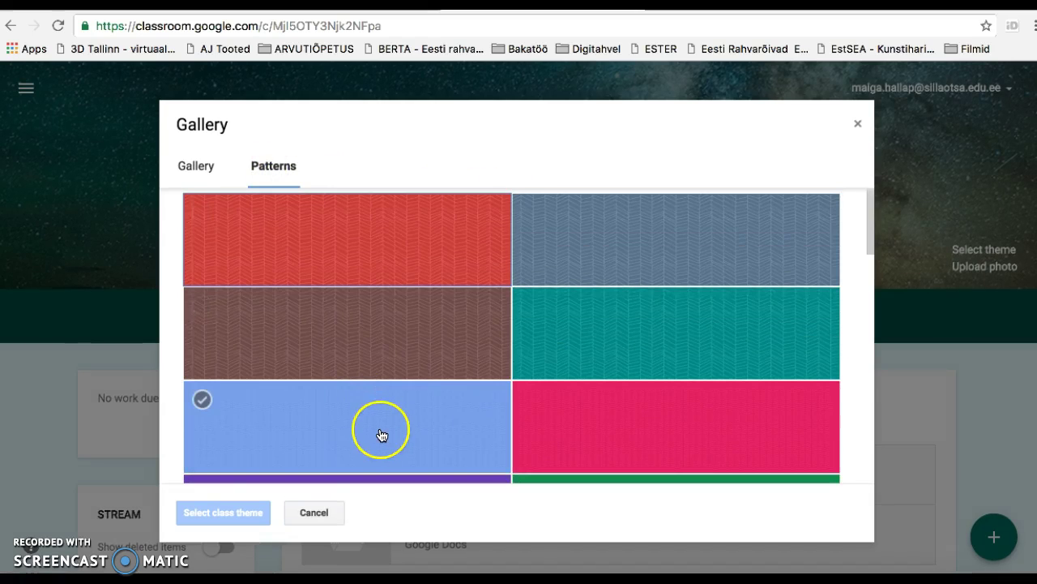
{"action": "scroll", "coordinate": [381, 435], "scroll_direction": "down", "scroll_amount": 5}
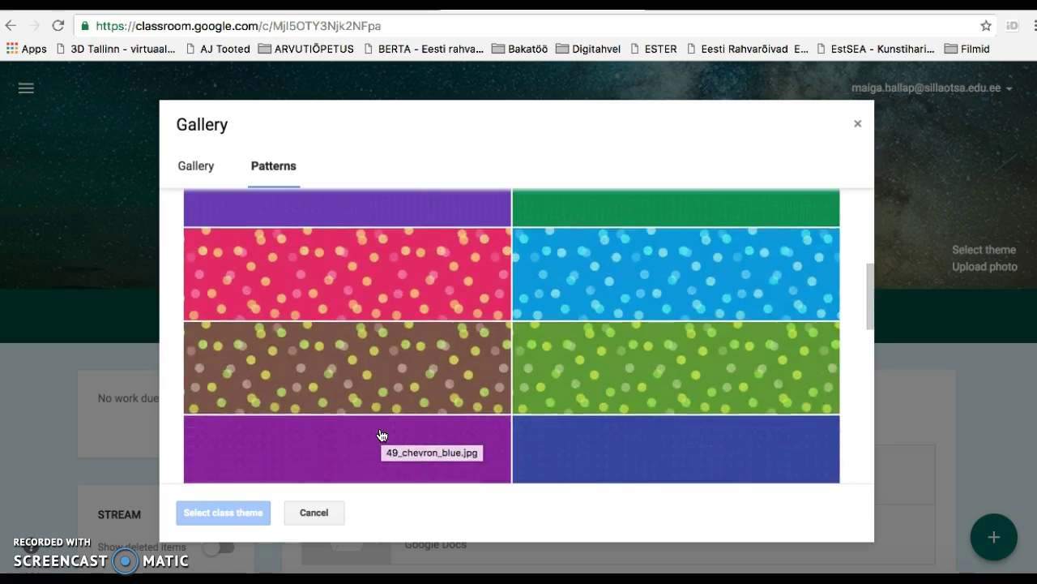
{"action": "scroll", "coordinate": [381, 435], "scroll_direction": "down", "scroll_amount": 3}
{"action": "left_click", "coordinate": [612, 411]}
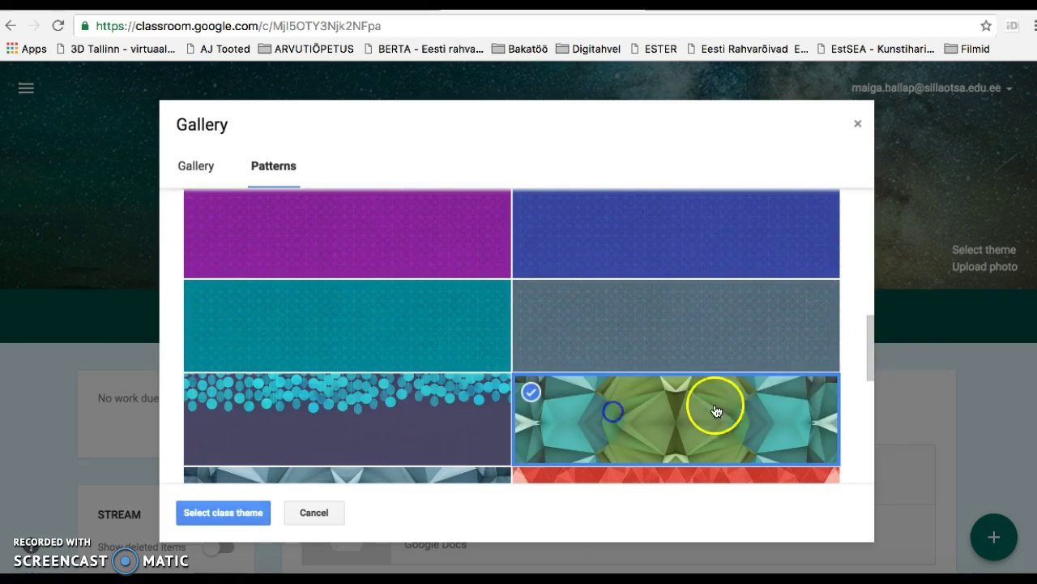
{"action": "left_click", "coordinate": [252, 512]}
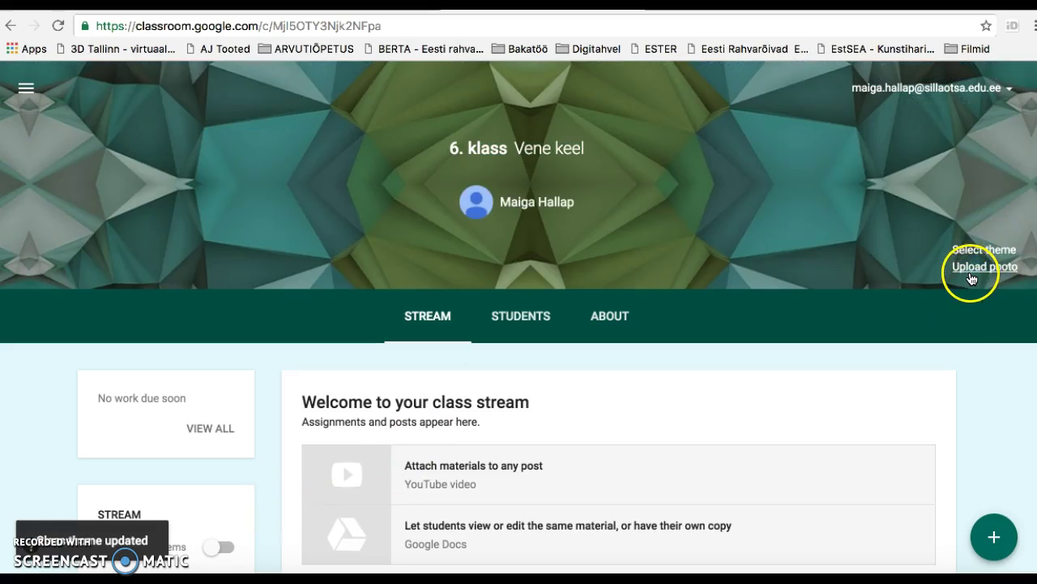
Look at the option for uploading an own photo as the class header and close it without selecting a photo.
{"action": "left_click", "coordinate": [972, 274]}
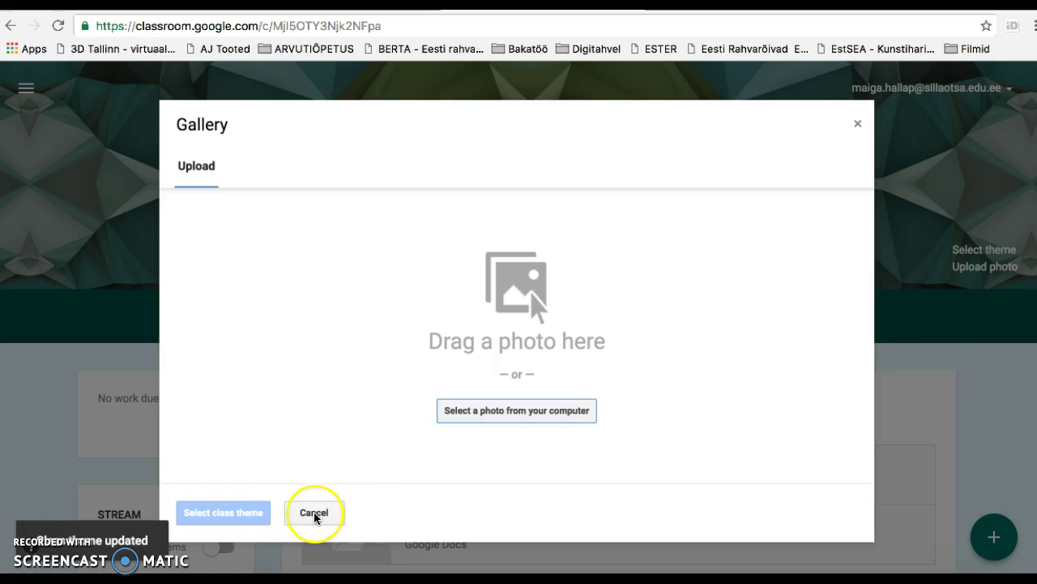
{"action": "left_click", "coordinate": [858, 124]}
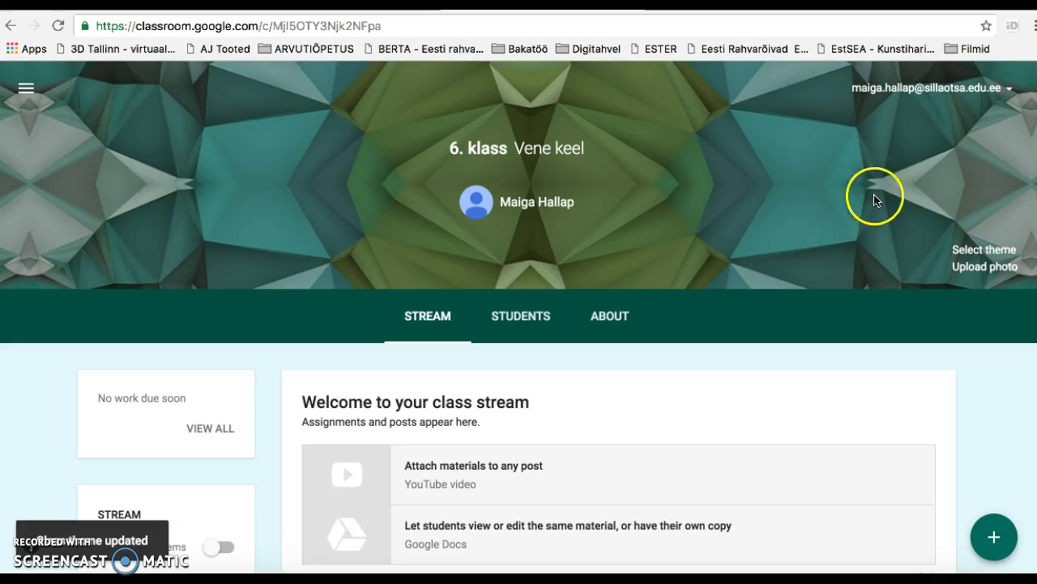
{"action": "scroll", "coordinate": [800, 216], "scroll_direction": "down", "scroll_amount": 1}
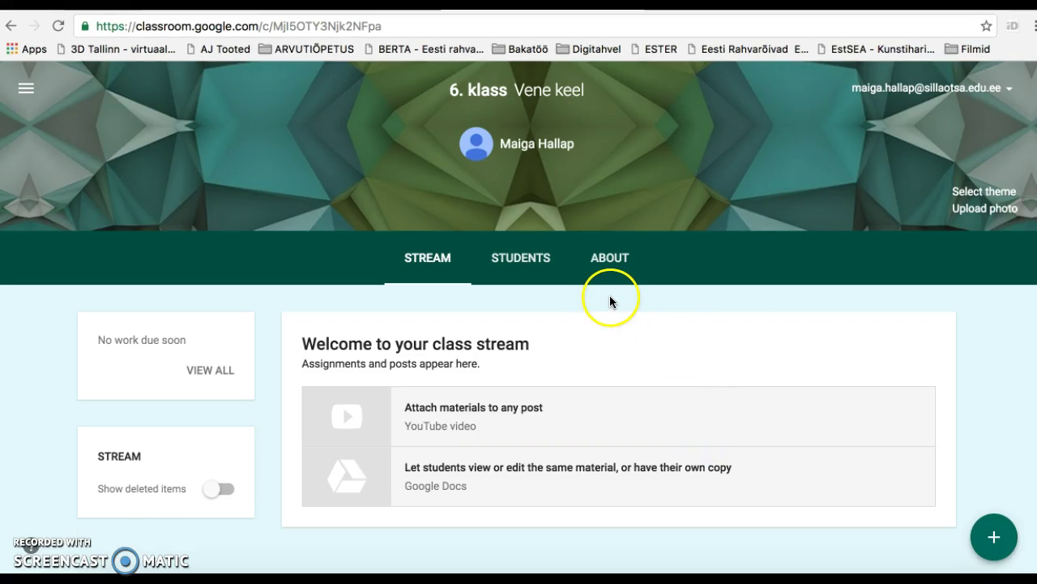
Start a new announcement and review the classes it can be posted in, keeping only 6. klass Vene keel.
{"action": "mouse_move", "coordinate": [1005, 539]}
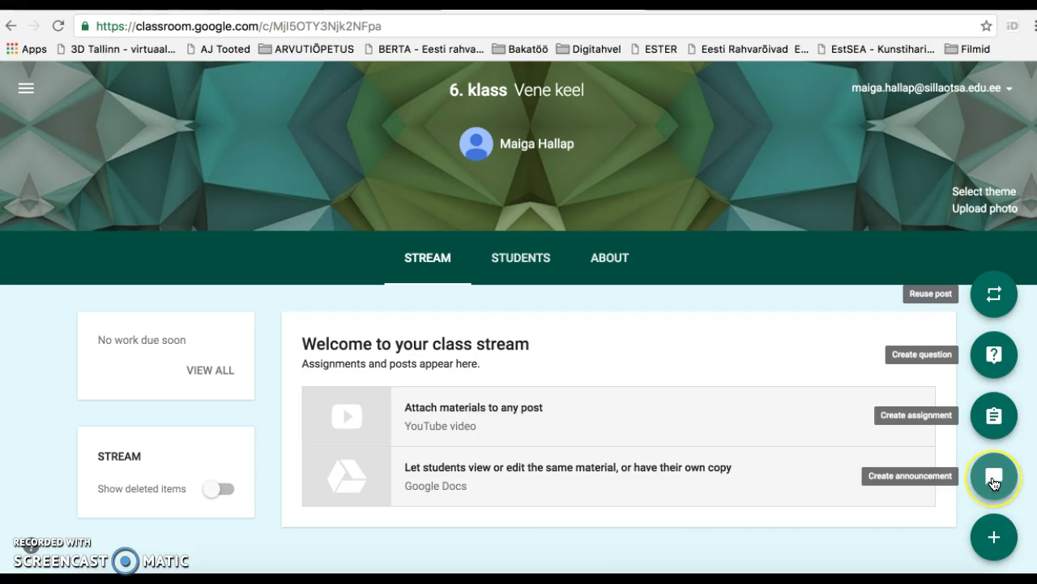
{"action": "left_click", "coordinate": [996, 417]}
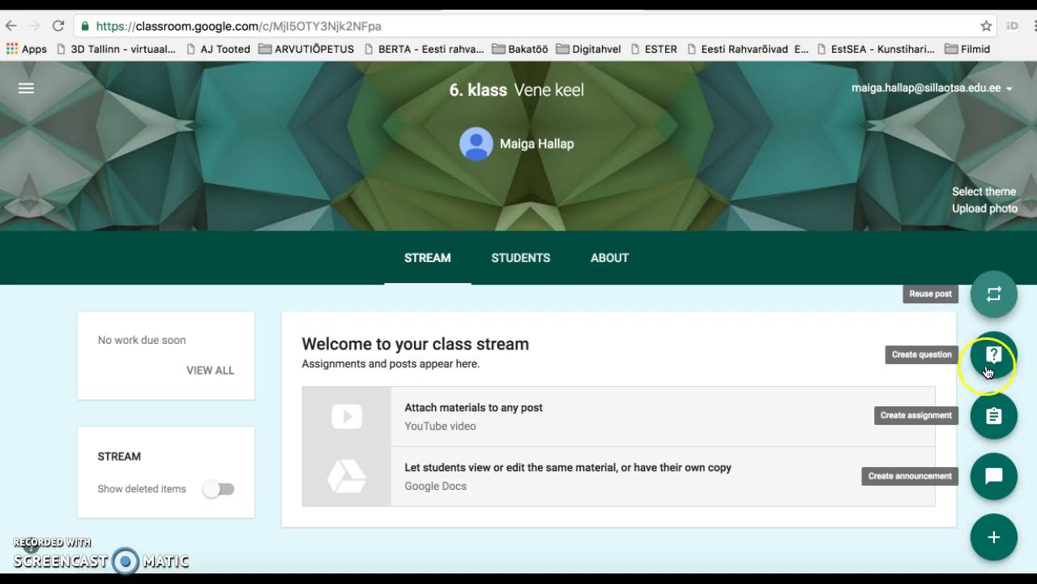
{"action": "left_click", "coordinate": [992, 478]}
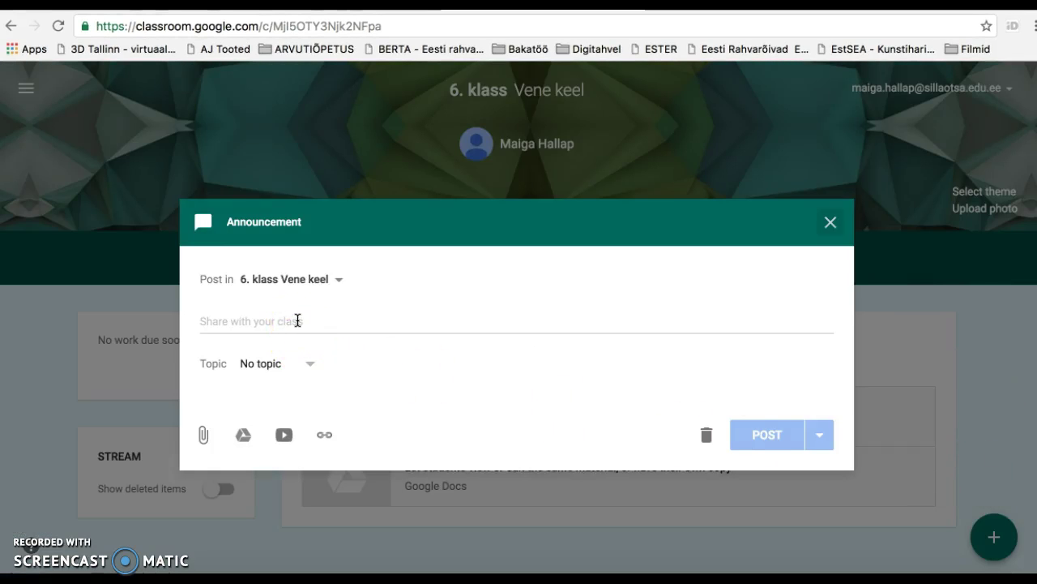
{"action": "left_click", "coordinate": [338, 280]}
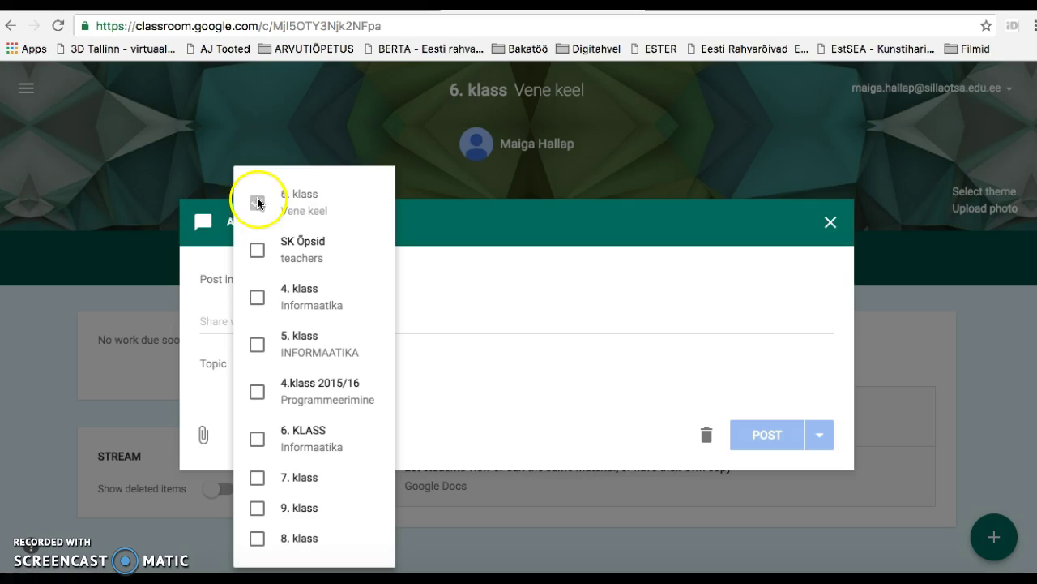
{"action": "left_click", "coordinate": [496, 388]}
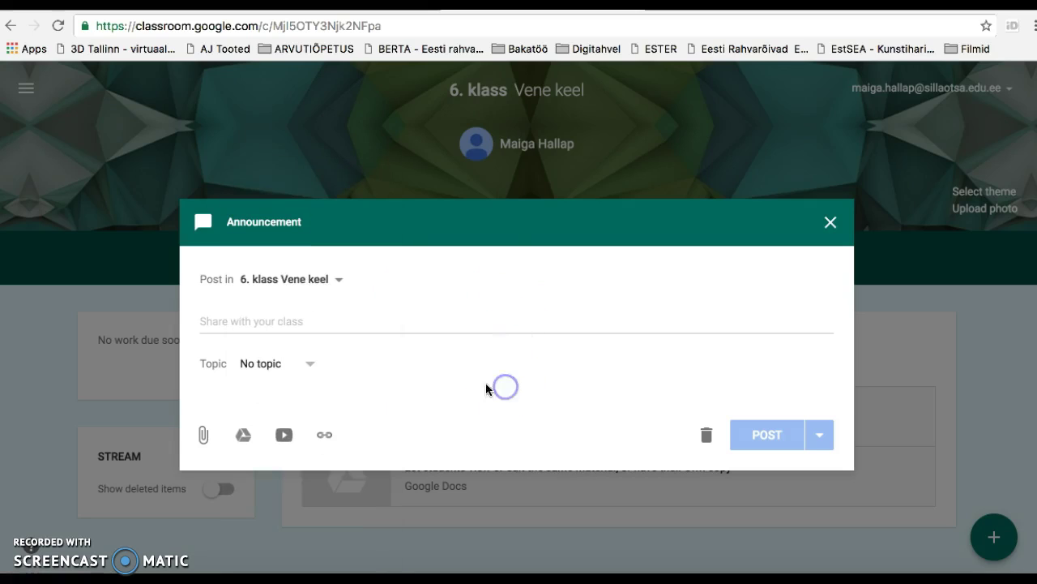
Check the announcement's topic choices, including Create topic, and keep No topic.
{"action": "left_click", "coordinate": [308, 325]}
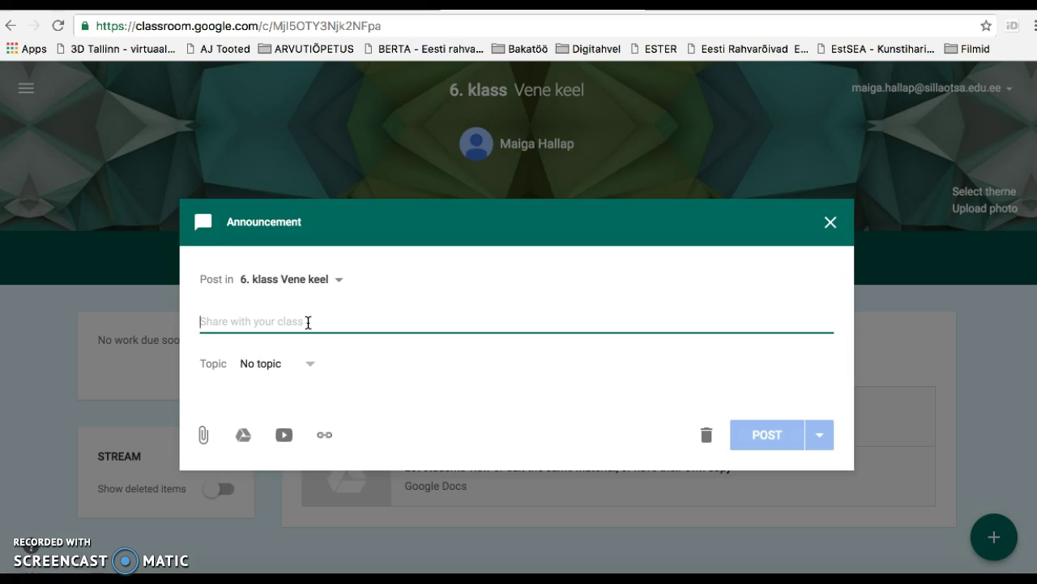
{"action": "left_click", "coordinate": [308, 370]}
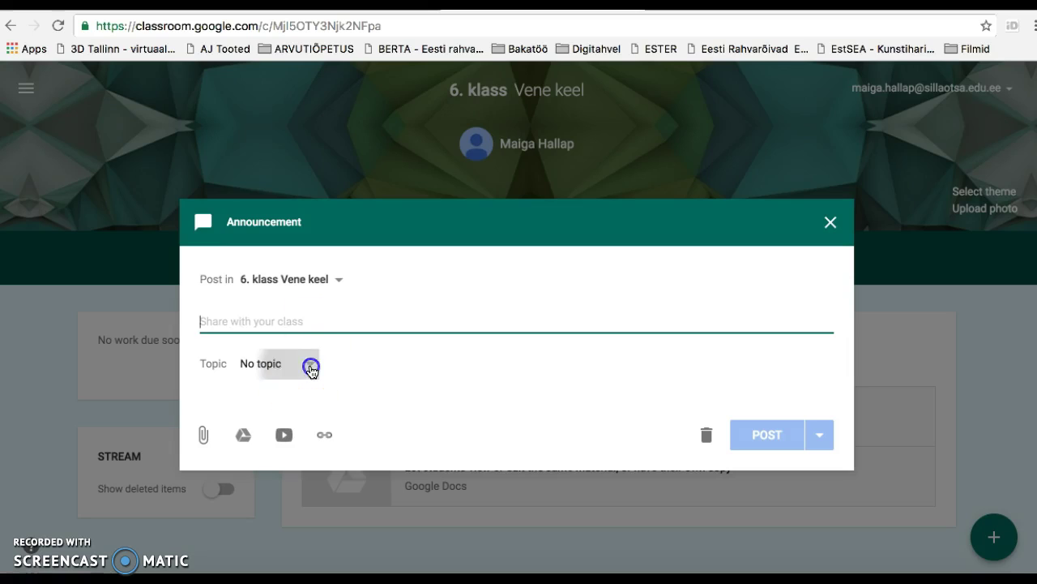
{"action": "left_click", "coordinate": [311, 368]}
{"action": "left_click", "coordinate": [311, 369]}
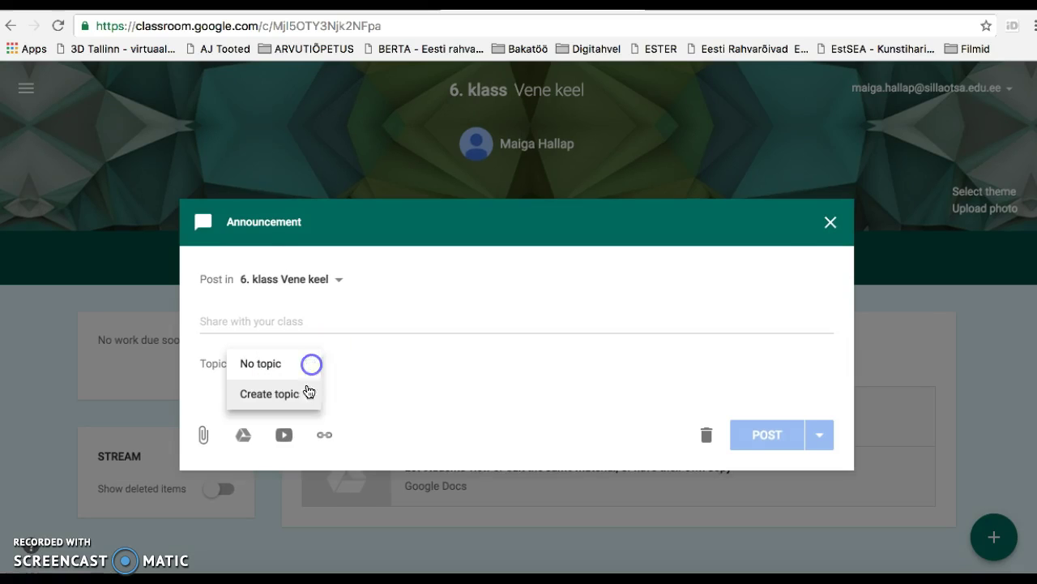
{"action": "left_click", "coordinate": [317, 365]}
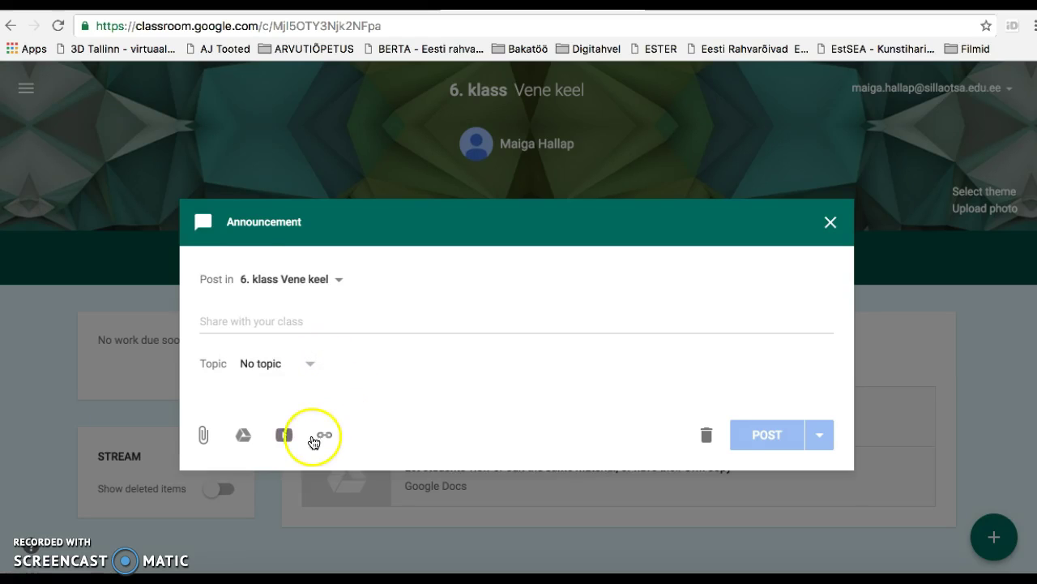
Review the announcement's file attachment sources, Upload, Recent, My Drive and Starred, and the Google Drive picker without attaching anything.
{"action": "left_click", "coordinate": [203, 438]}
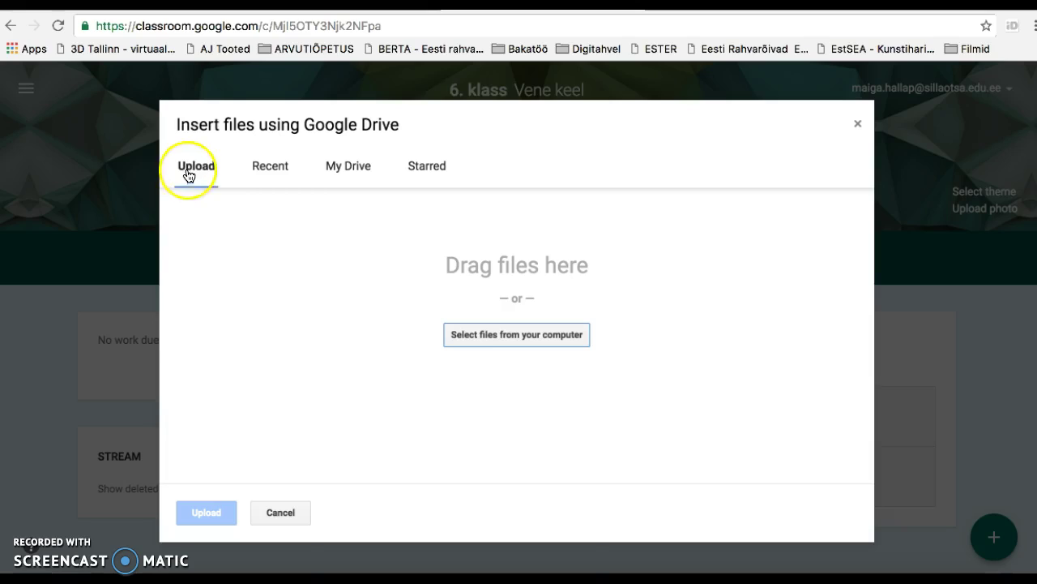
{"action": "left_click", "coordinate": [264, 169]}
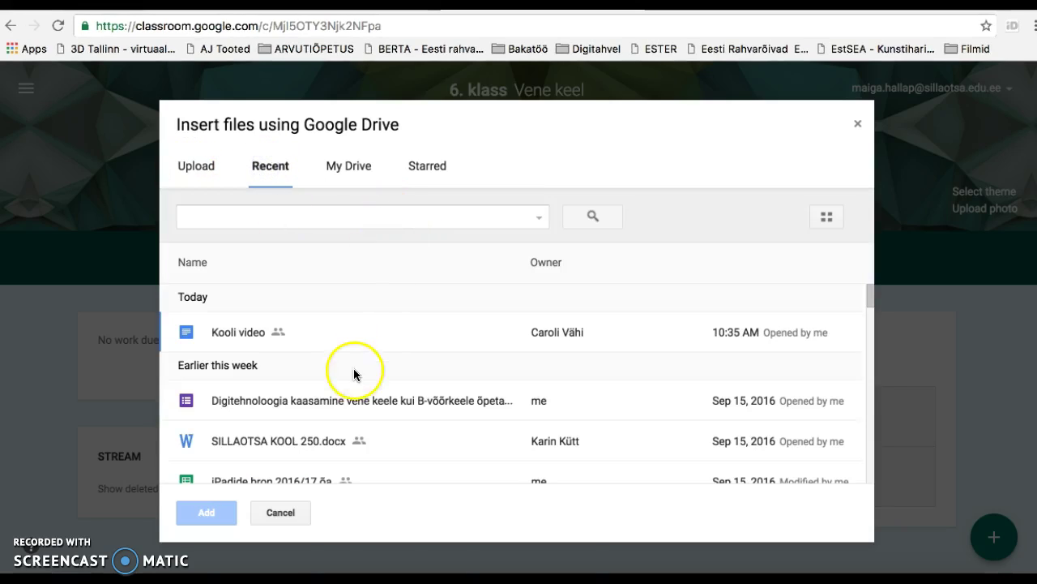
{"action": "scroll", "coordinate": [354, 377], "scroll_direction": "down", "scroll_amount": 5}
{"action": "scroll", "coordinate": [354, 377], "scroll_direction": "up", "scroll_amount": 3}
{"action": "scroll", "coordinate": [355, 377], "scroll_direction": "up", "scroll_amount": 1}
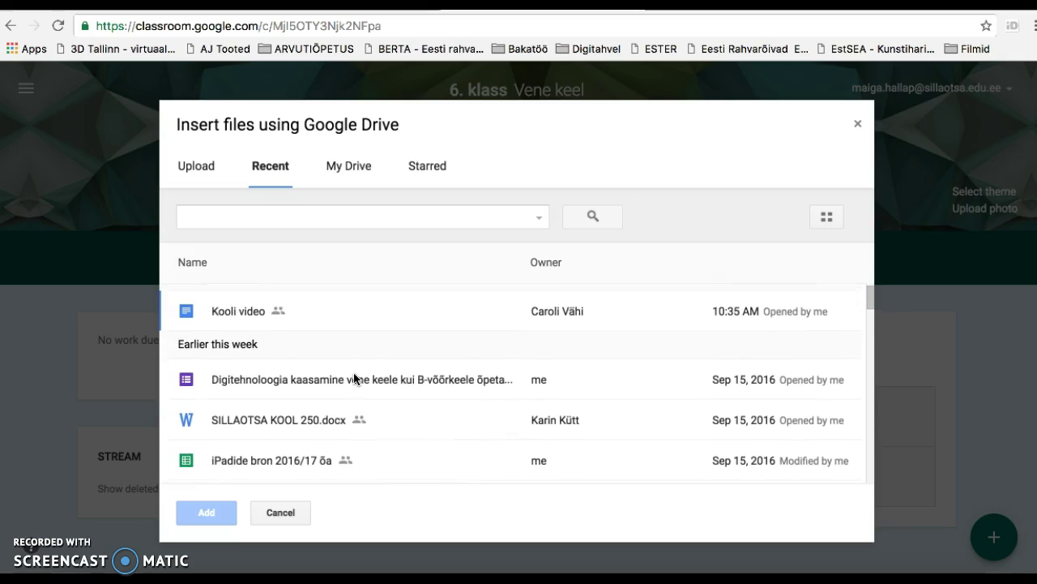
{"action": "left_click", "coordinate": [347, 165]}
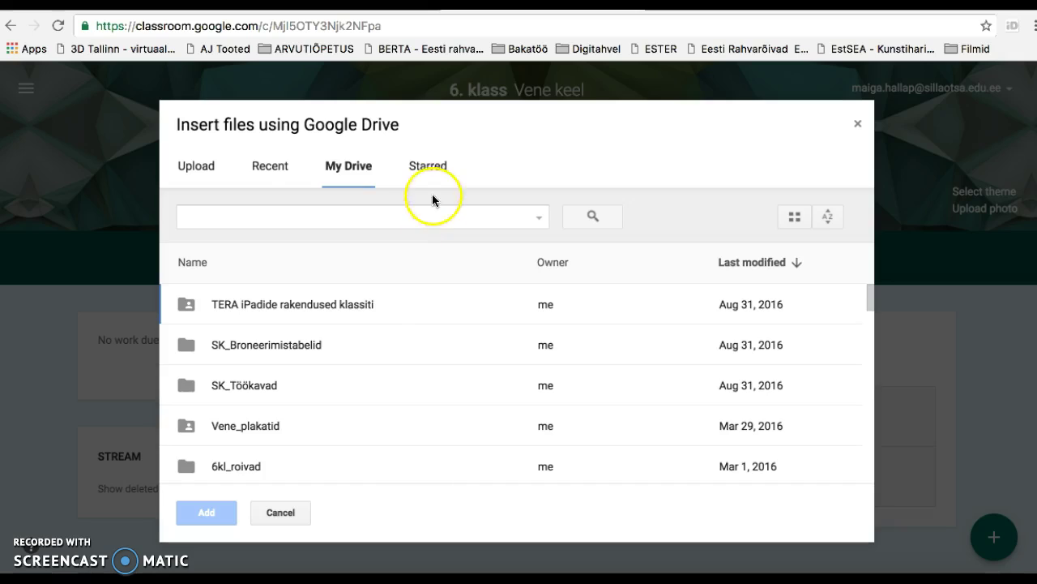
{"action": "left_click", "coordinate": [437, 169]}
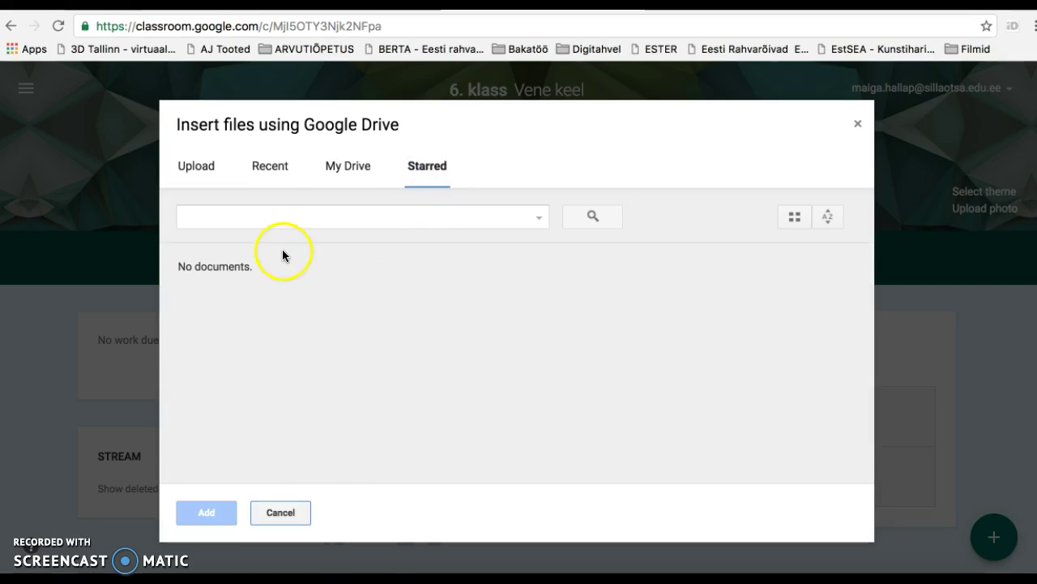
{"action": "left_click", "coordinate": [199, 167]}
{"action": "left_click", "coordinate": [280, 512]}
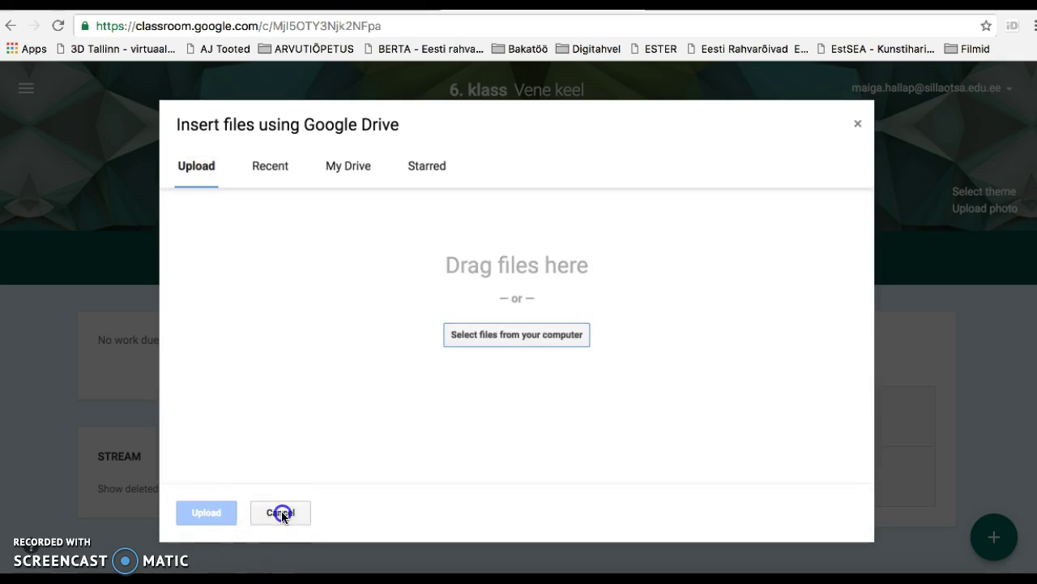
{"action": "left_click", "coordinate": [243, 435]}
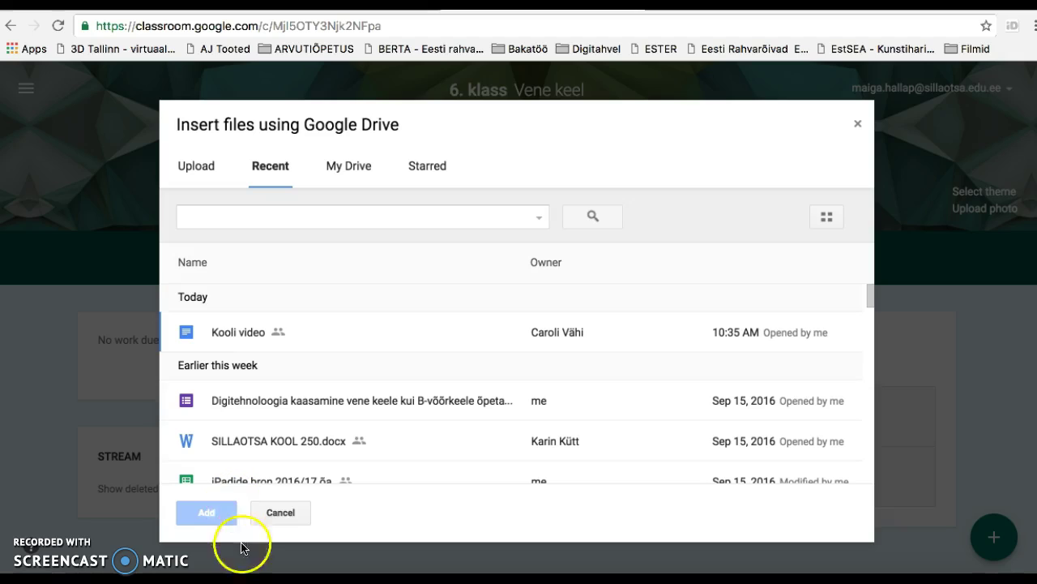
{"action": "left_click", "coordinate": [857, 123]}
Look at both ways of inserting a YouTube video, by search and by URL, and cancel without adding one.
{"action": "left_click", "coordinate": [283, 433]}
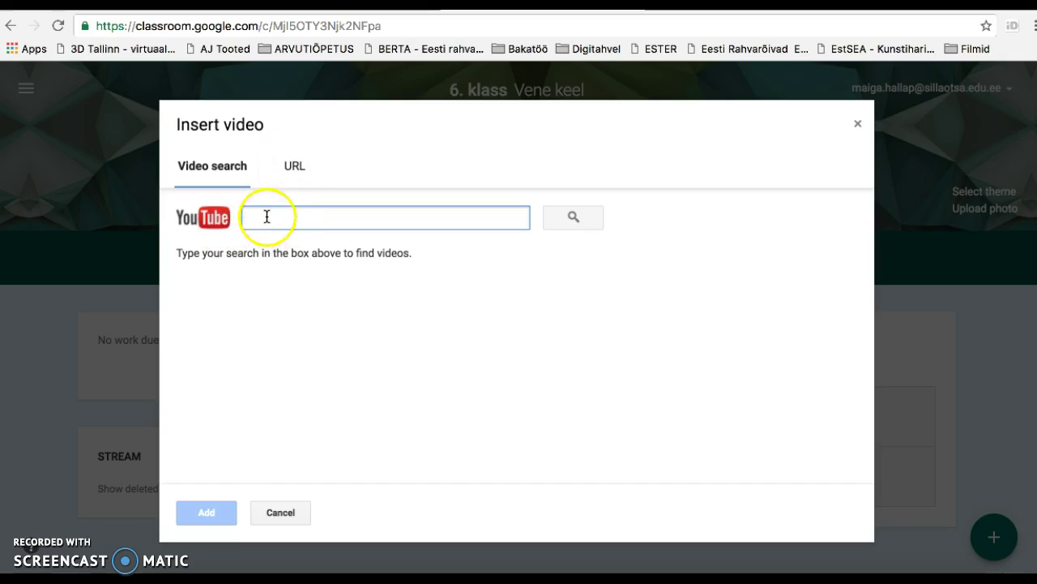
{"action": "left_click", "coordinate": [295, 173]}
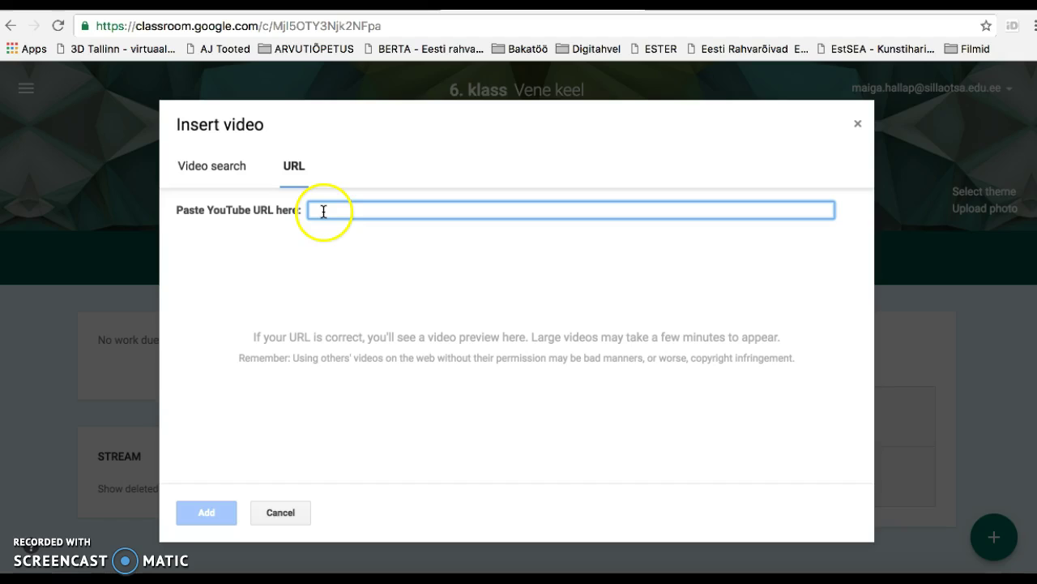
{"action": "left_click", "coordinate": [291, 513]}
Look at the announcement's link attachment field and close it without adding a link.
{"action": "left_click", "coordinate": [326, 434]}
{"action": "left_click", "coordinate": [231, 422]}
{"action": "left_click", "coordinate": [241, 422]}
{"action": "left_click", "coordinate": [825, 427]}
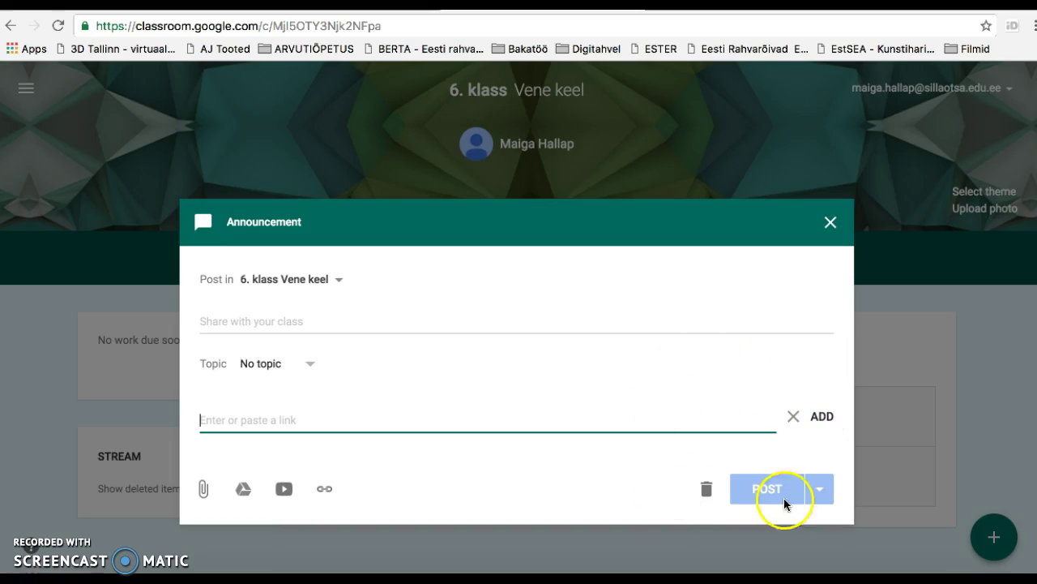
{"action": "left_click", "coordinate": [794, 418]}
Write the announcement "Tere! Mis on tänane päevateema?", view the Schedule and Save draft alternatives, and post it immediately.
{"action": "left_click", "coordinate": [236, 320]}
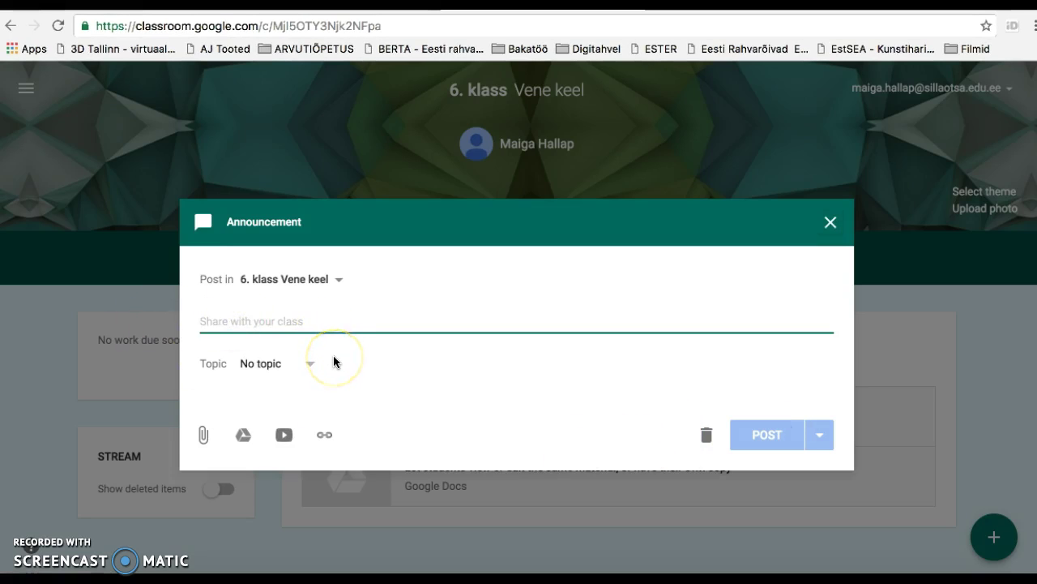
{"action": "type", "text": "Tere! Mis on tänane päevateema"}
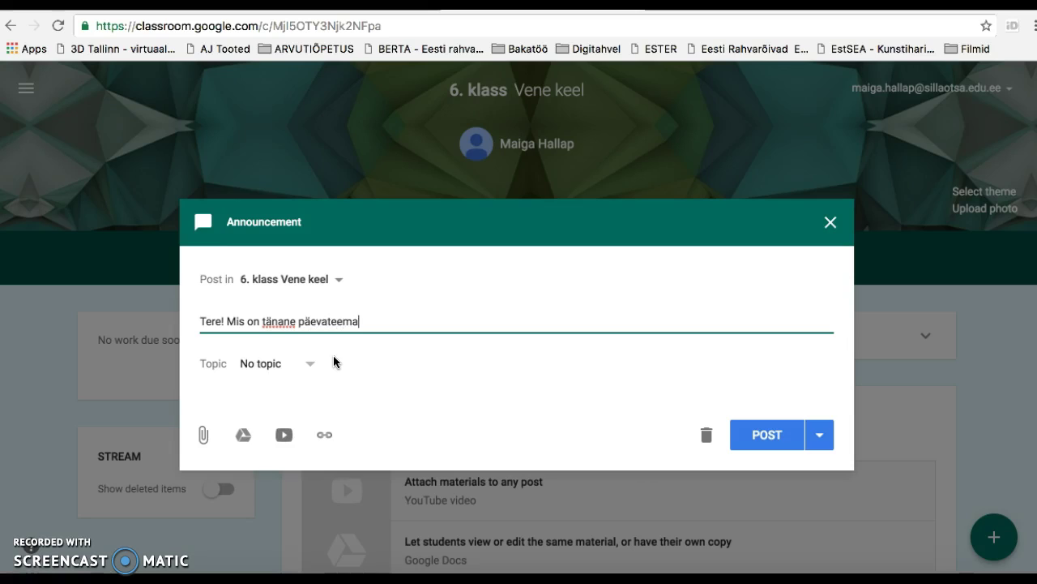
{"action": "type", "text": "?"}
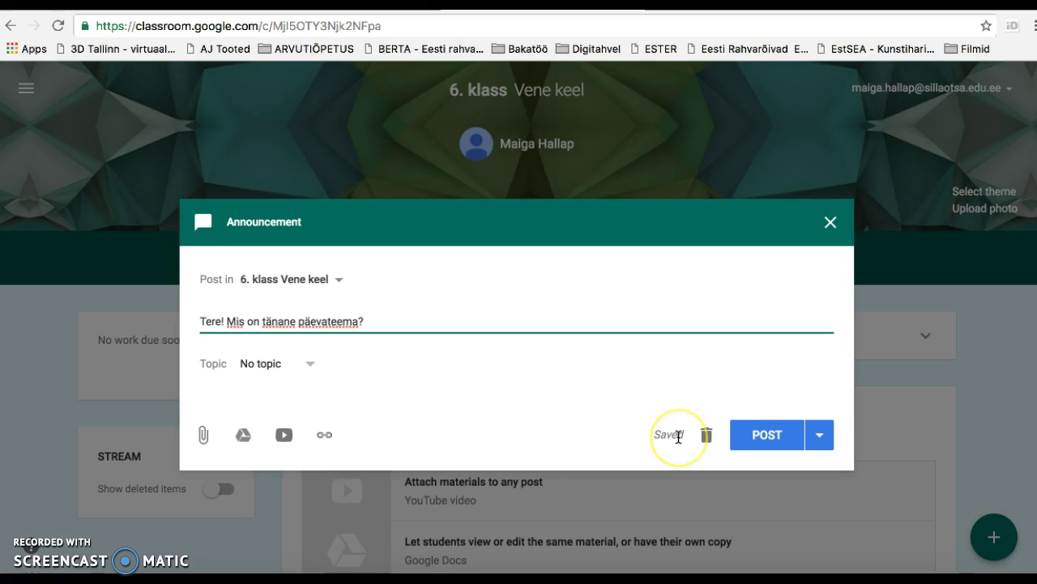
{"action": "left_click", "coordinate": [815, 436]}
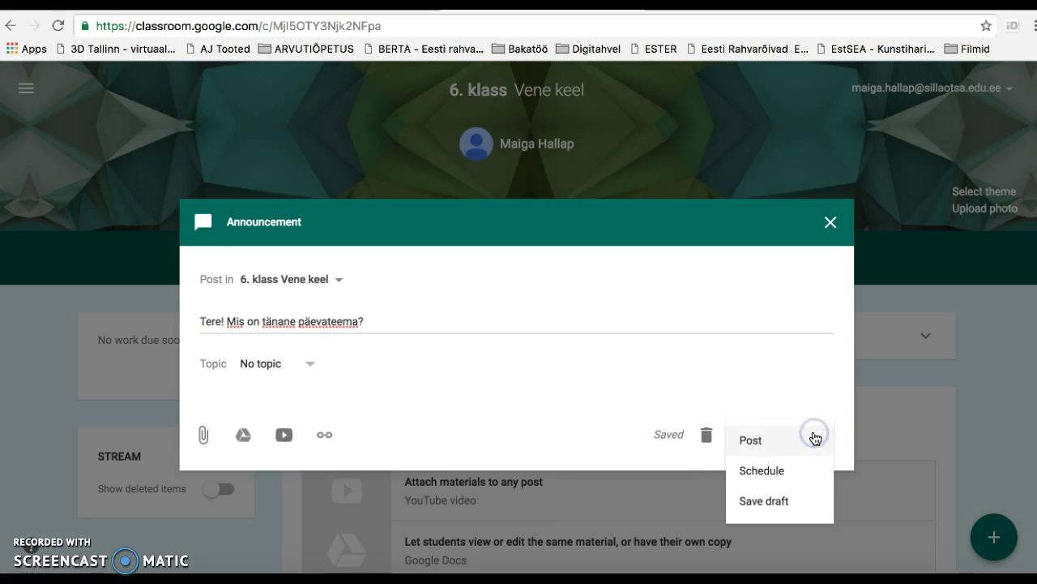
{"action": "left_click", "coordinate": [785, 440]}
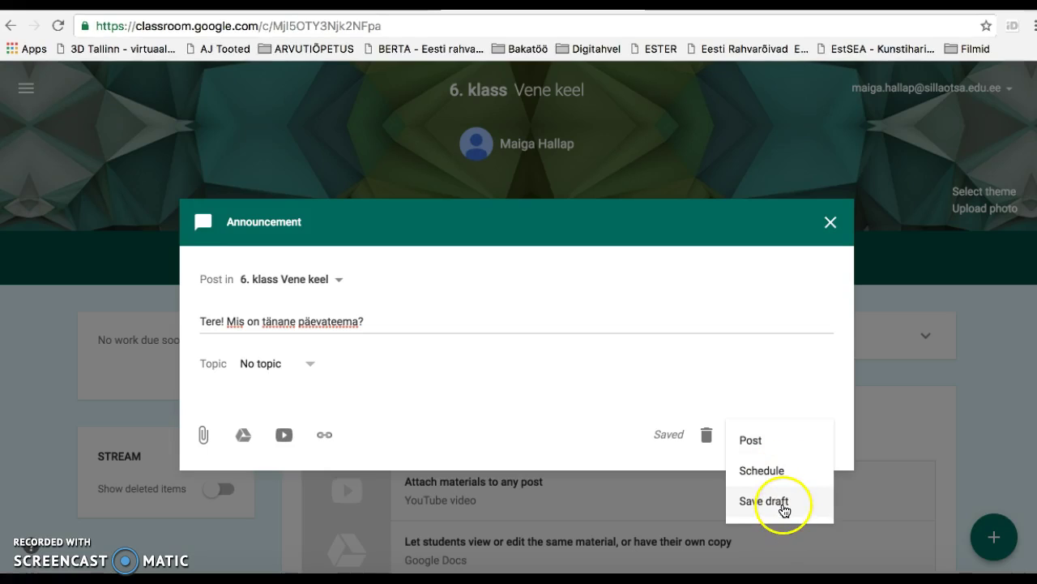
{"action": "left_click", "coordinate": [790, 389]}
{"action": "left_click", "coordinate": [776, 433]}
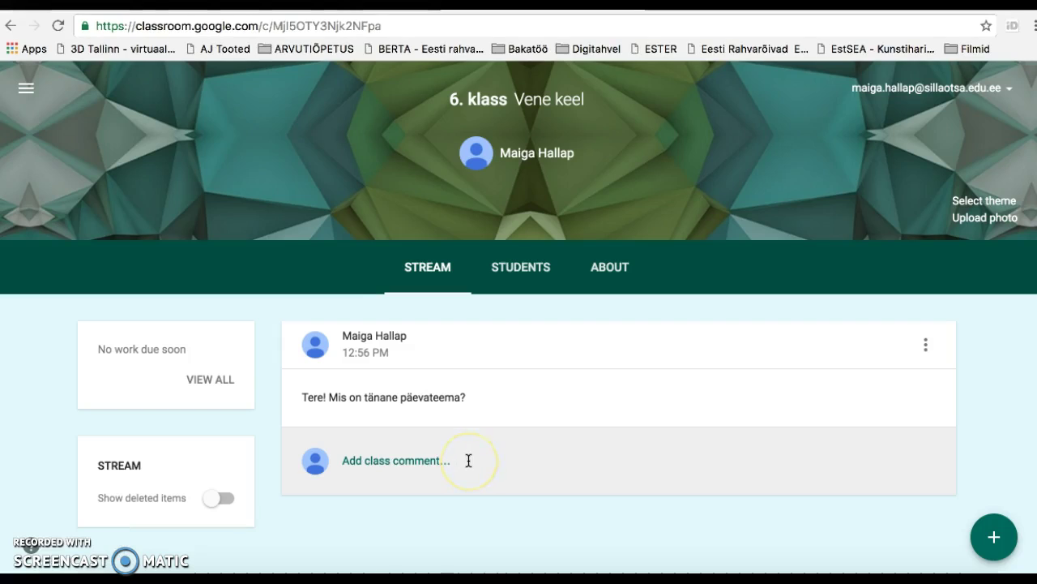
Start a new assignment in 6. klass Vene keel and look at its Title and Instructions fields.
{"action": "mouse_move", "coordinate": [994, 535]}
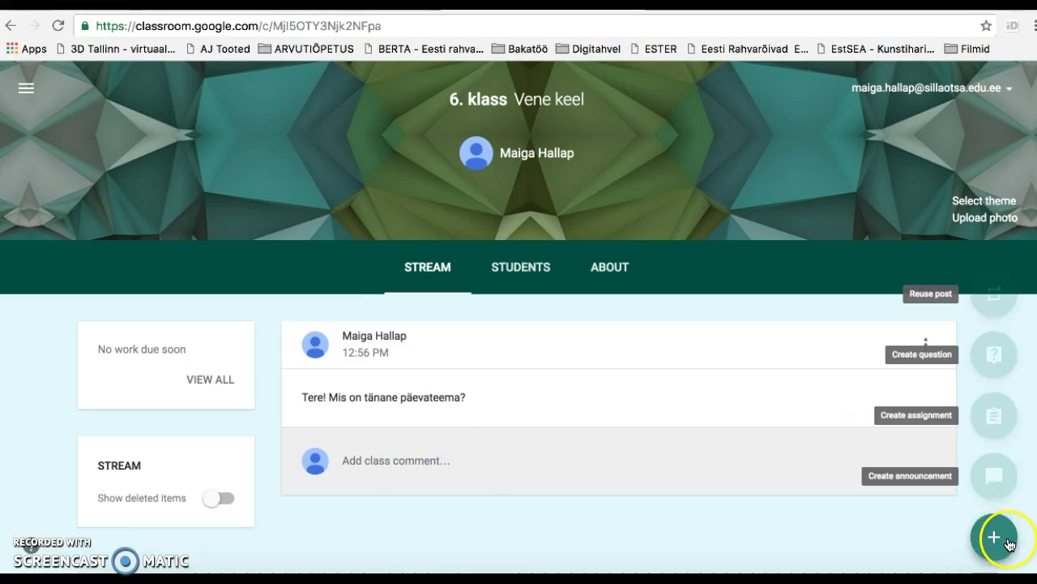
{"action": "left_click", "coordinate": [1000, 426]}
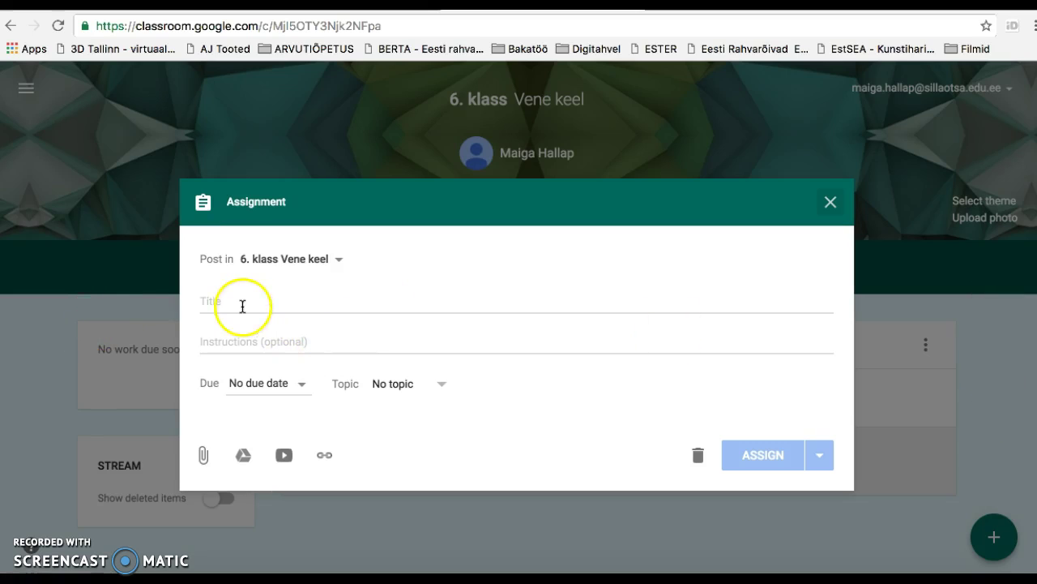
{"action": "left_click", "coordinate": [223, 337]}
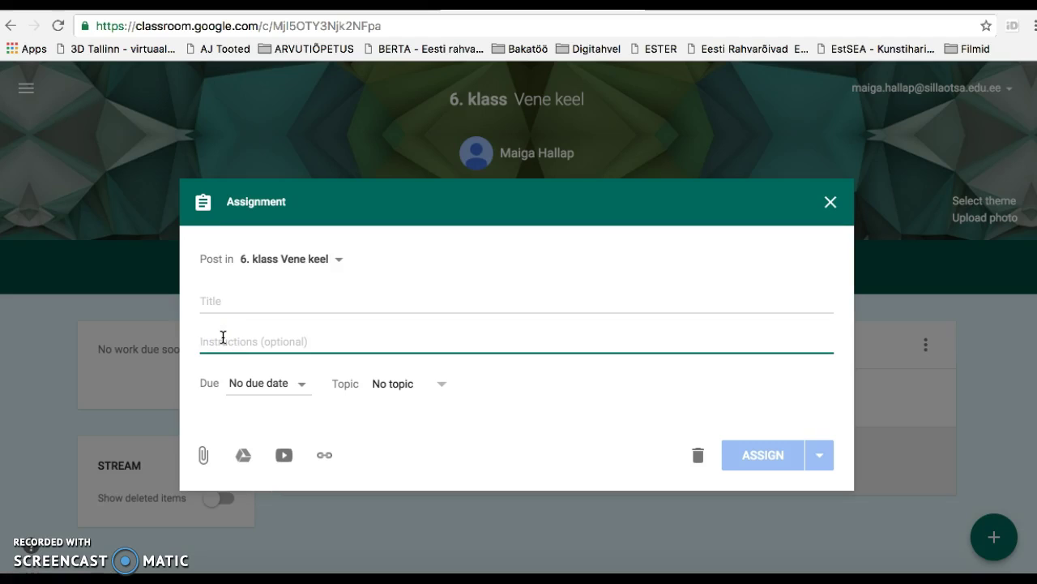
{"action": "left_click", "coordinate": [227, 301]}
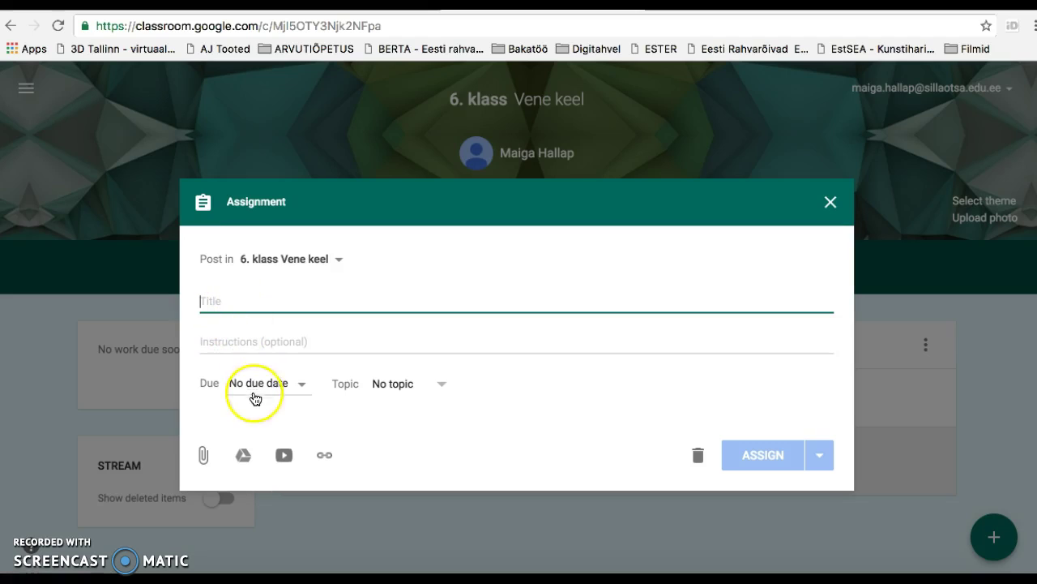
Set the assignment's due date to Sep 25, 2016, with the due time at 11:59 PM.
{"action": "left_click", "coordinate": [298, 384]}
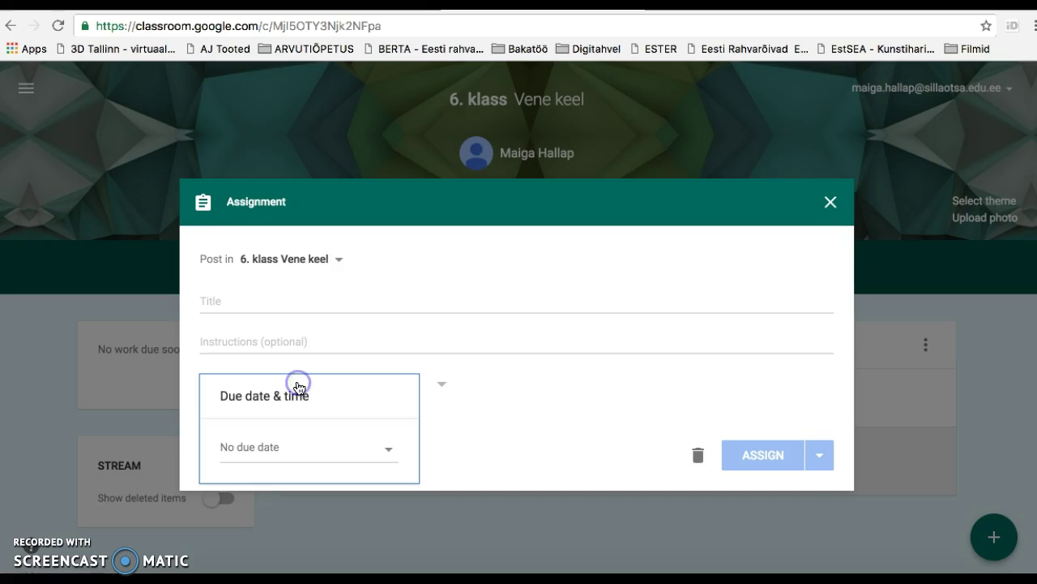
{"action": "left_click", "coordinate": [389, 452]}
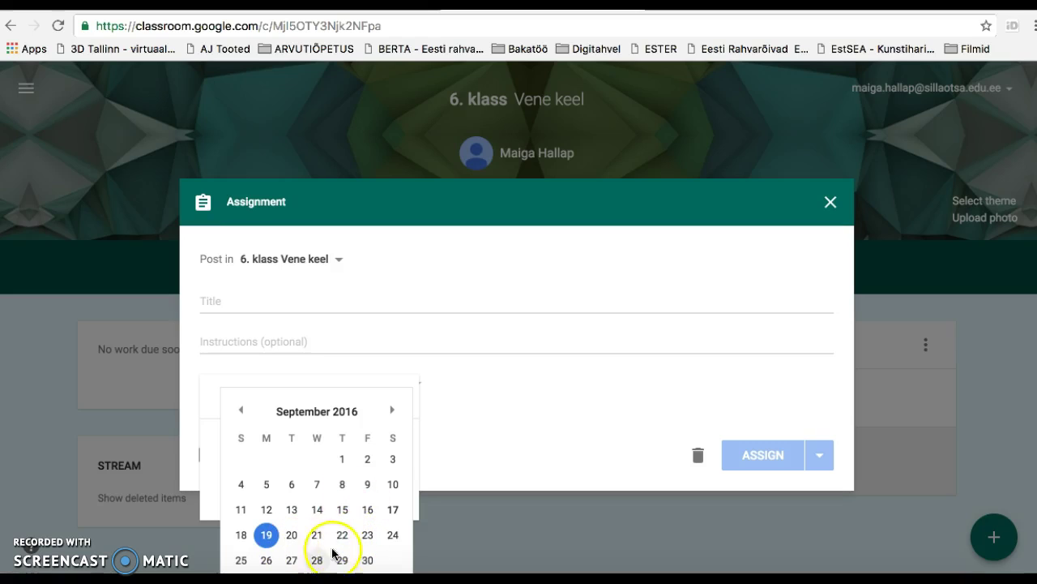
{"action": "left_click", "coordinate": [241, 560]}
{"action": "left_click", "coordinate": [287, 489]}
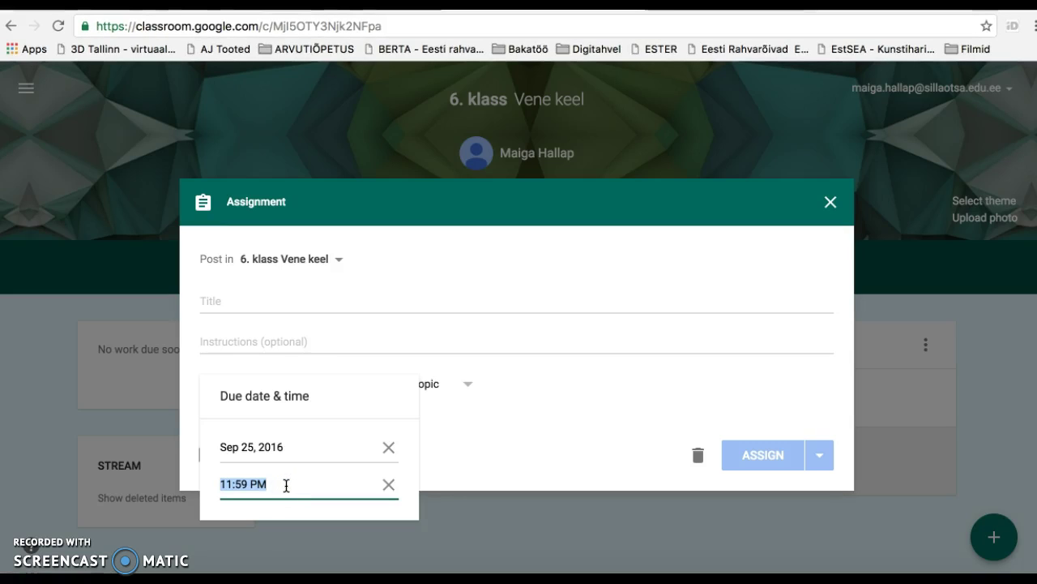
{"action": "left_click", "coordinate": [440, 438]}
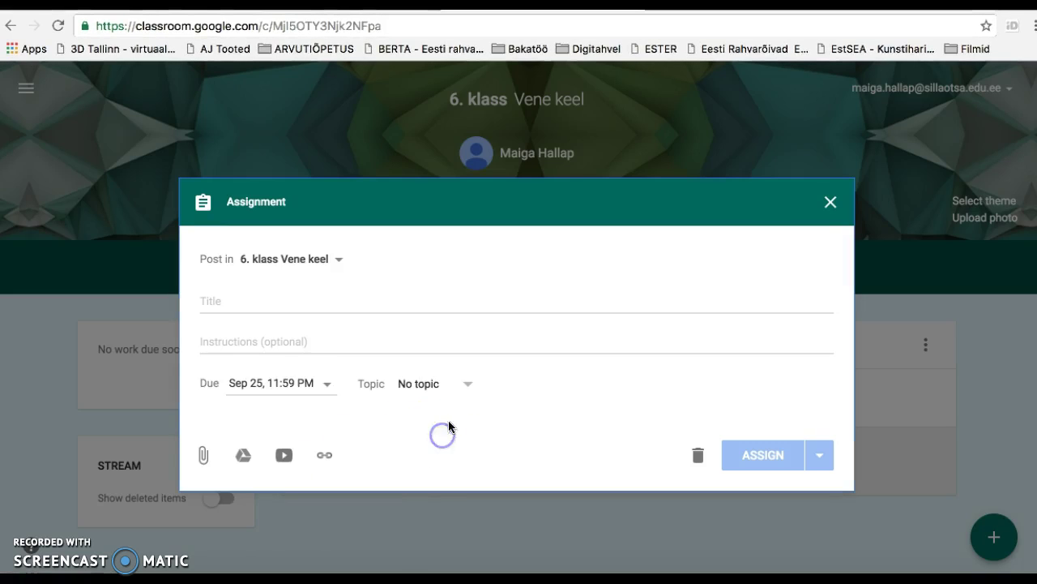
Look at the assignment's topic choices, No topic and Create topic, and close the assignment without assigning it.
{"action": "left_click", "coordinate": [469, 386]}
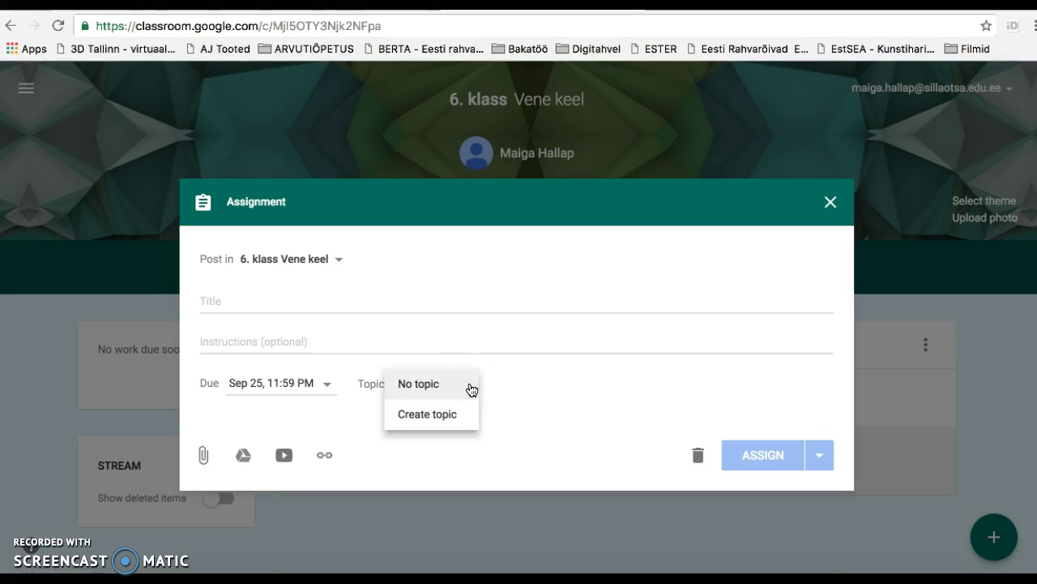
{"action": "left_click", "coordinate": [471, 388]}
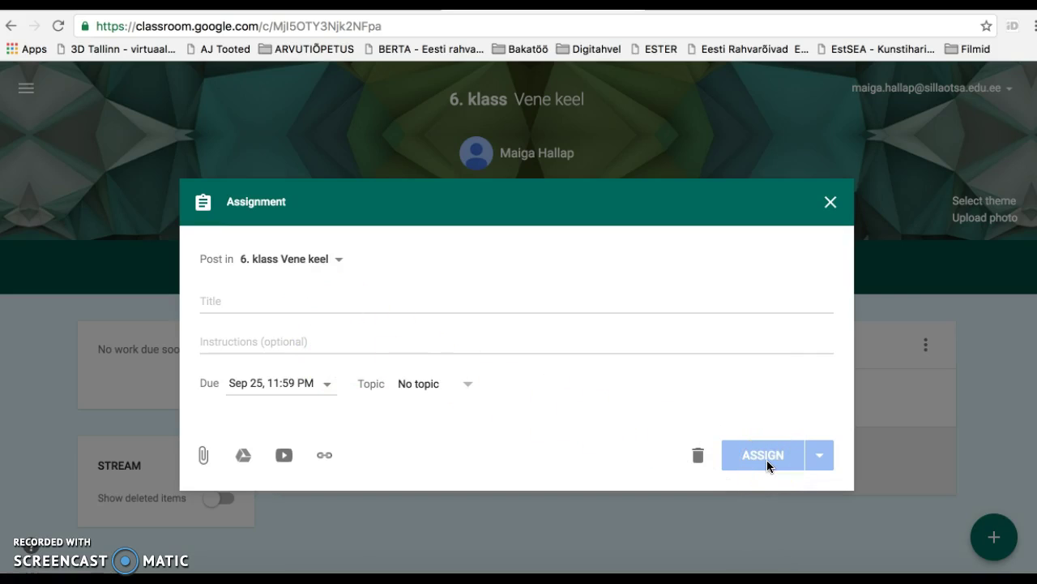
{"action": "left_click", "coordinate": [829, 203]}
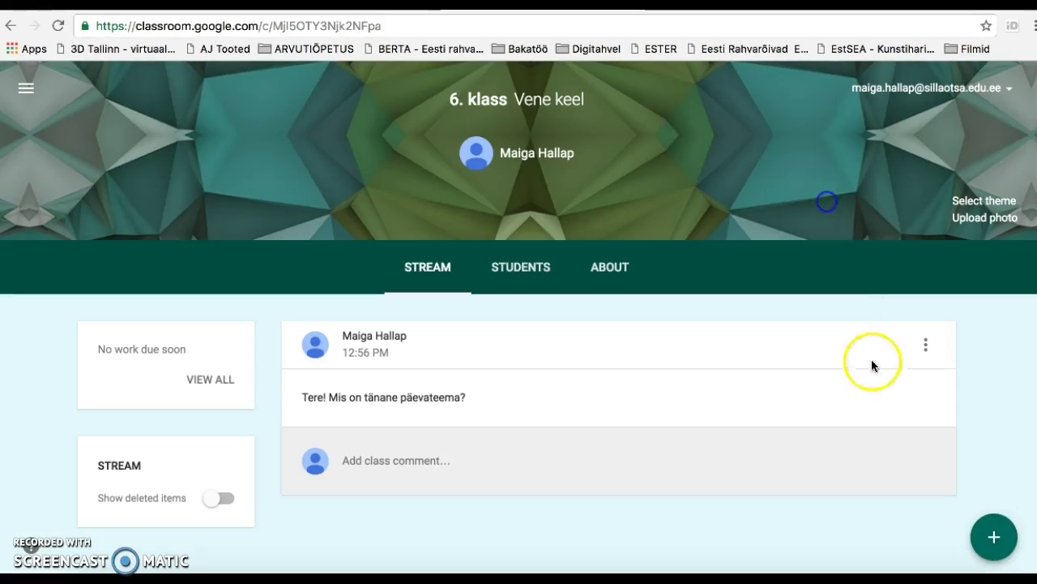
Start a new question, try the Students can edit answer option on and off, and close it without asking.
{"action": "left_click", "coordinate": [994, 537]}
{"action": "left_click", "coordinate": [995, 355]}
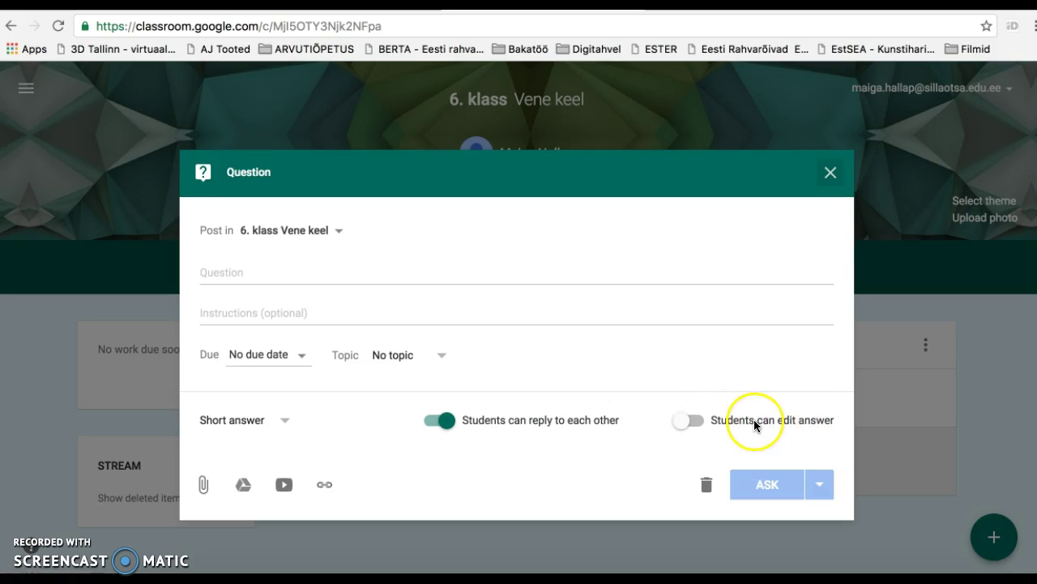
{"action": "left_click", "coordinate": [688, 422]}
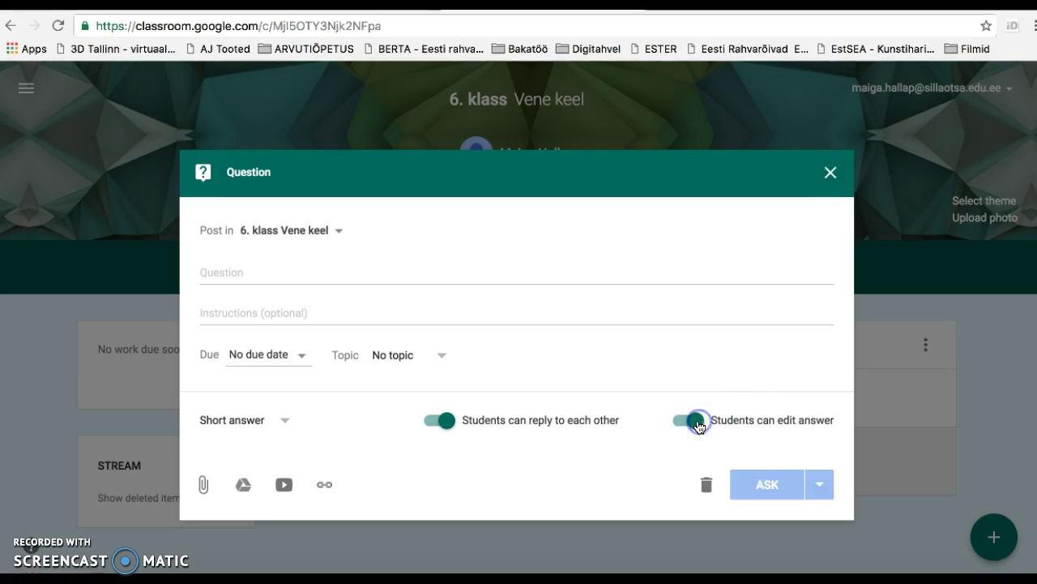
{"action": "left_click", "coordinate": [679, 423]}
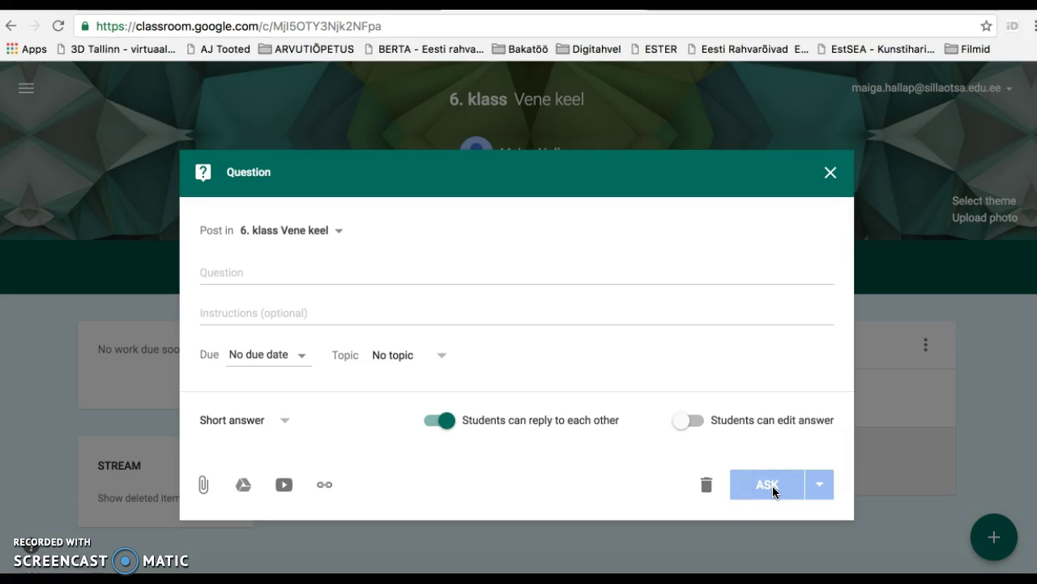
{"action": "left_click", "coordinate": [837, 178]}
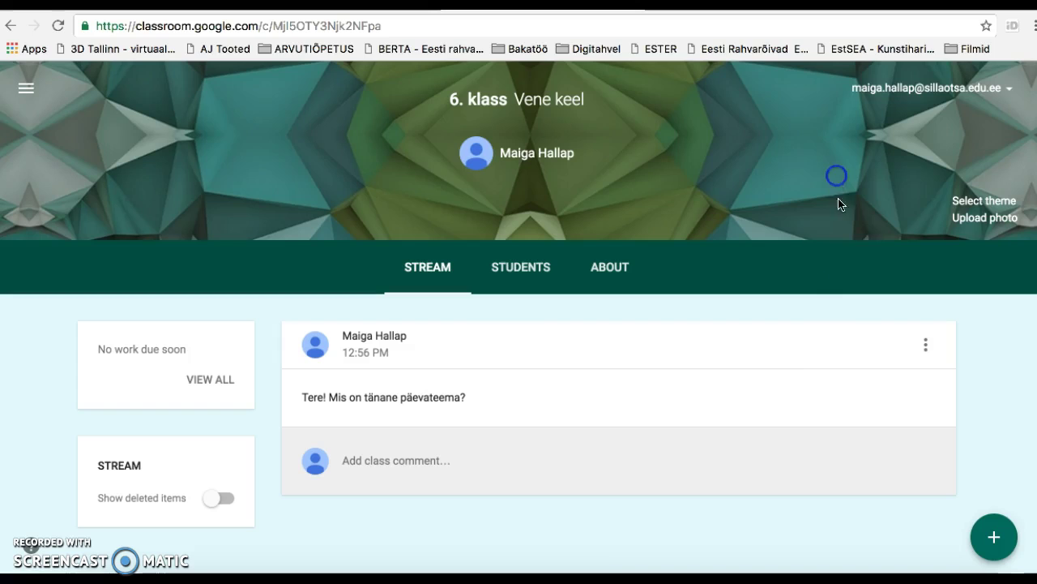
Look through the list of classes offered for reusing a post and close it without selecting one.
{"action": "mouse_move", "coordinate": [995, 535]}
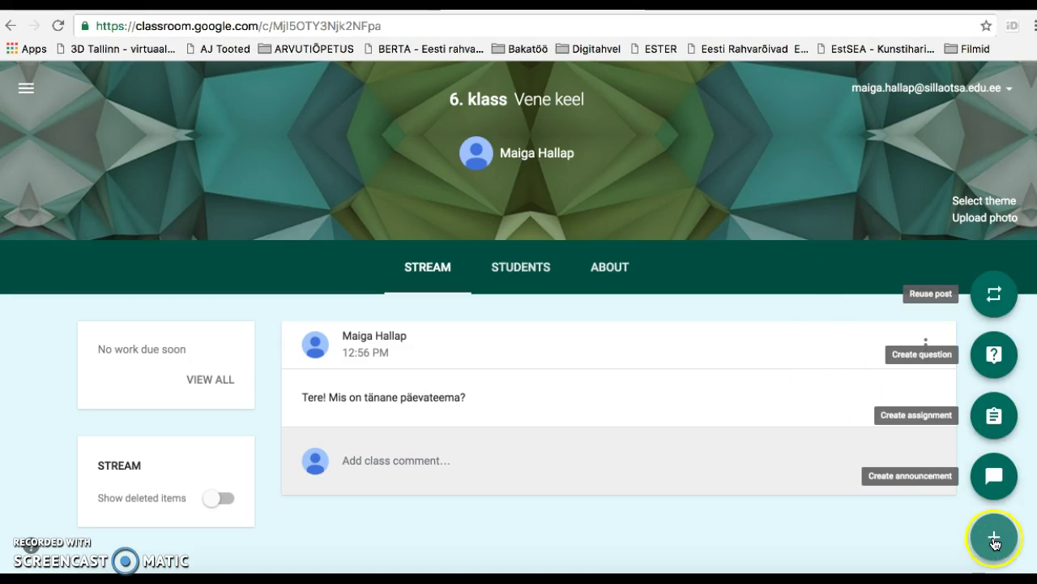
{"action": "left_click", "coordinate": [998, 311]}
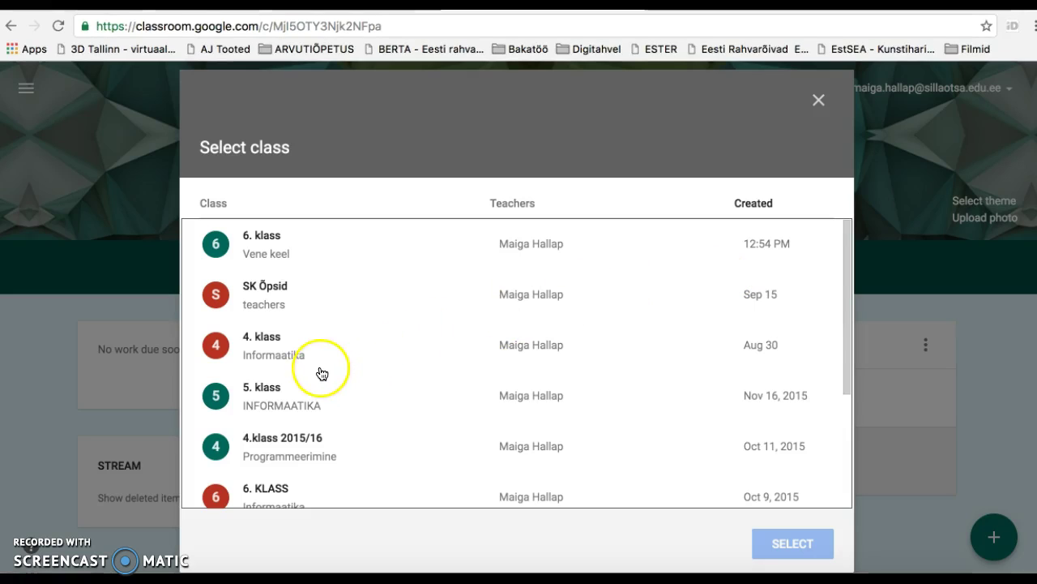
{"action": "scroll", "coordinate": [321, 373], "scroll_direction": "down", "scroll_amount": 5}
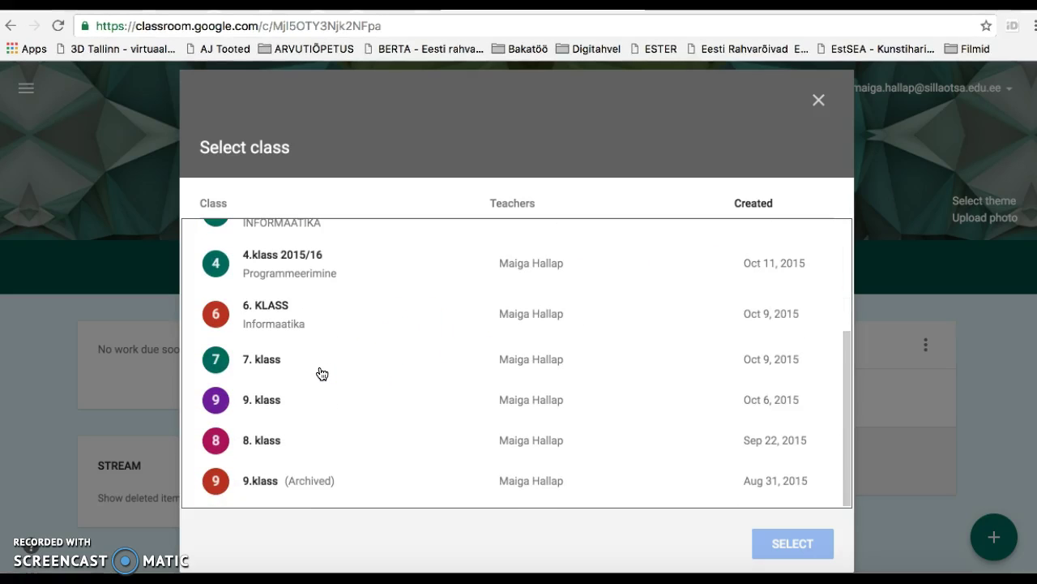
{"action": "scroll", "coordinate": [322, 373], "scroll_direction": "up", "scroll_amount": 5}
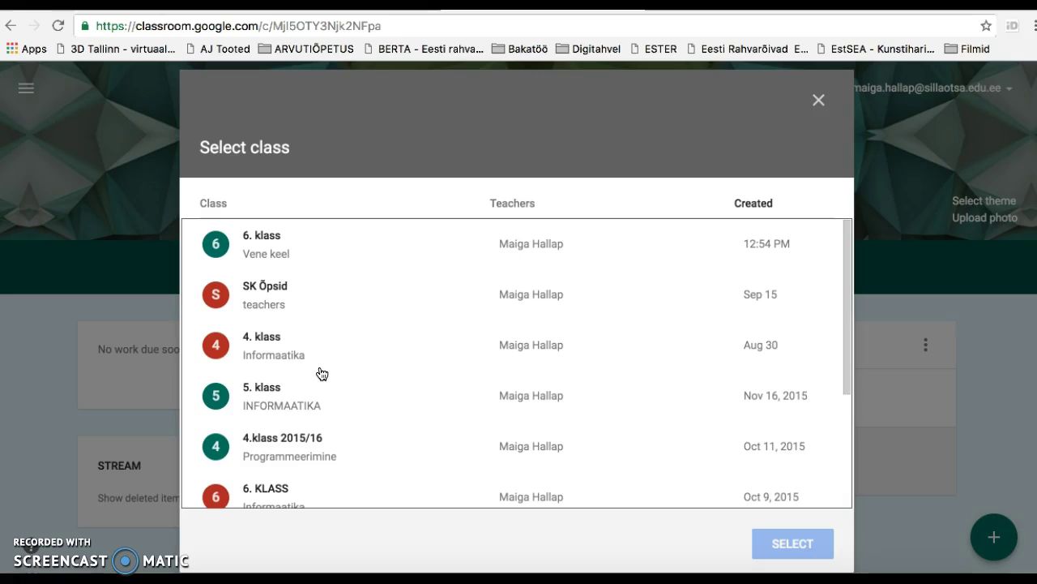
{"action": "left_click", "coordinate": [823, 103]}
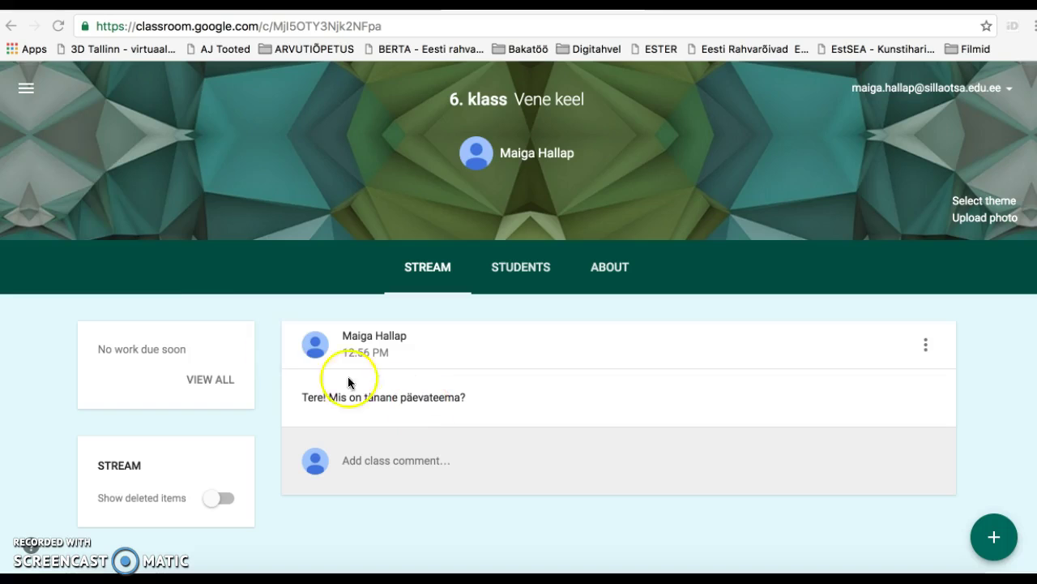
Return from the 6. klass Vene keel class to the overview of all classes.
{"action": "left_click", "coordinate": [26, 89]}
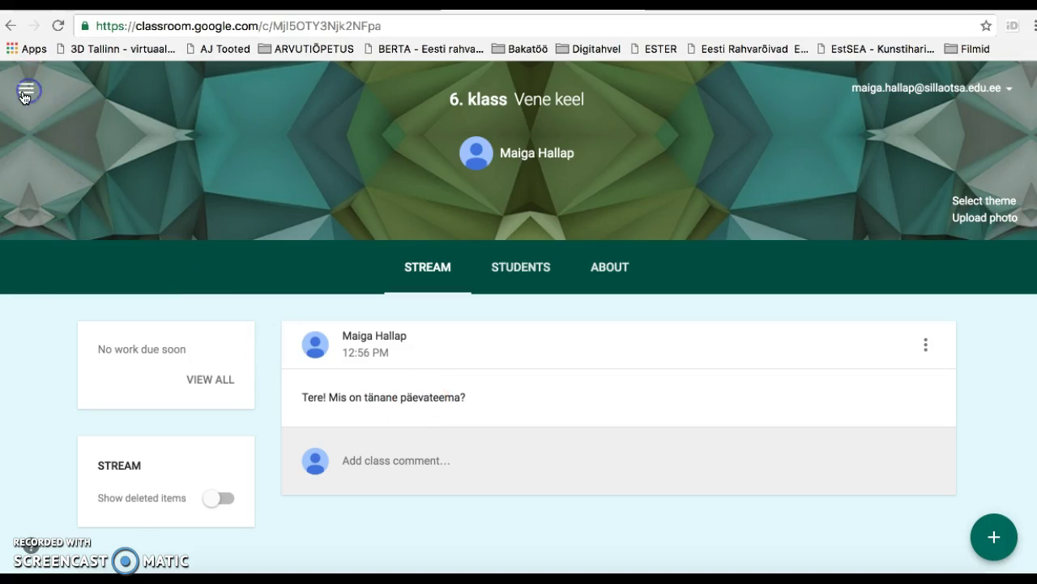
{"action": "left_click", "coordinate": [78, 101]}
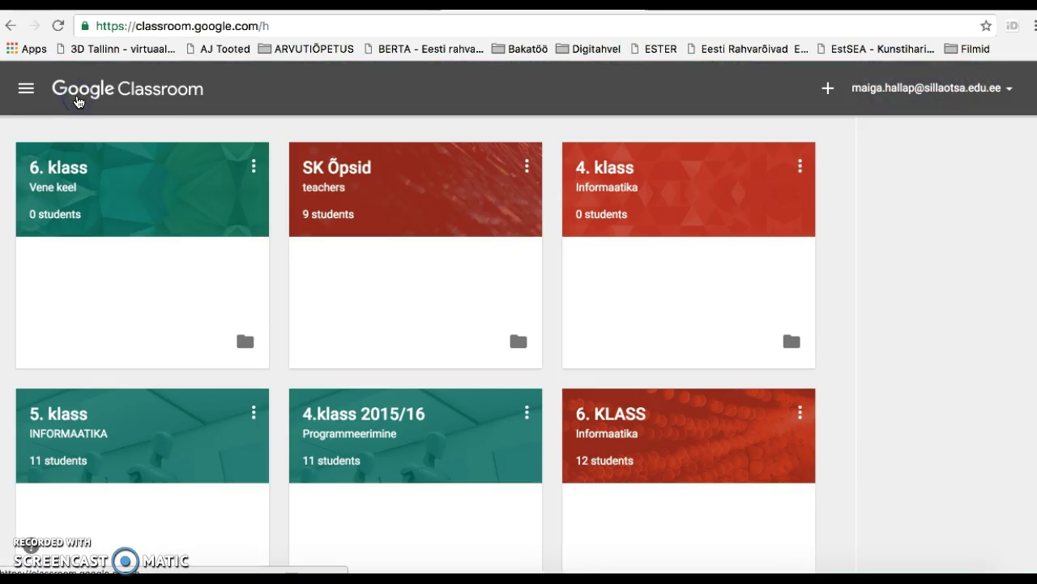
{"action": "left_click", "coordinate": [70, 99]}
Open the Classroom calendar and examine the weekly view of assignments, its week navigation and its class filter.
{"action": "left_click", "coordinate": [27, 89]}
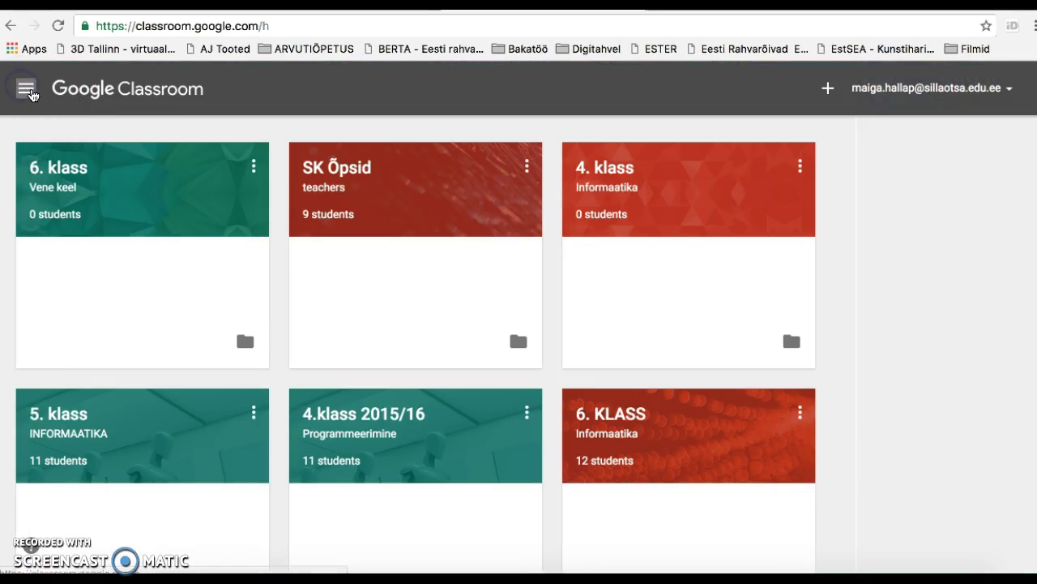
{"action": "left_click", "coordinate": [71, 158]}
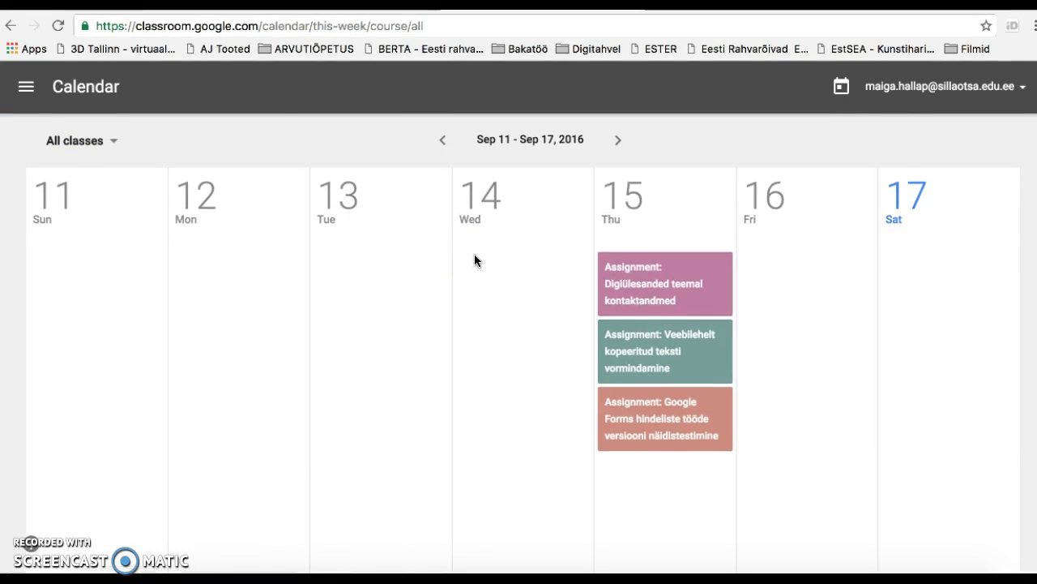
{"action": "left_click", "coordinate": [481, 220]}
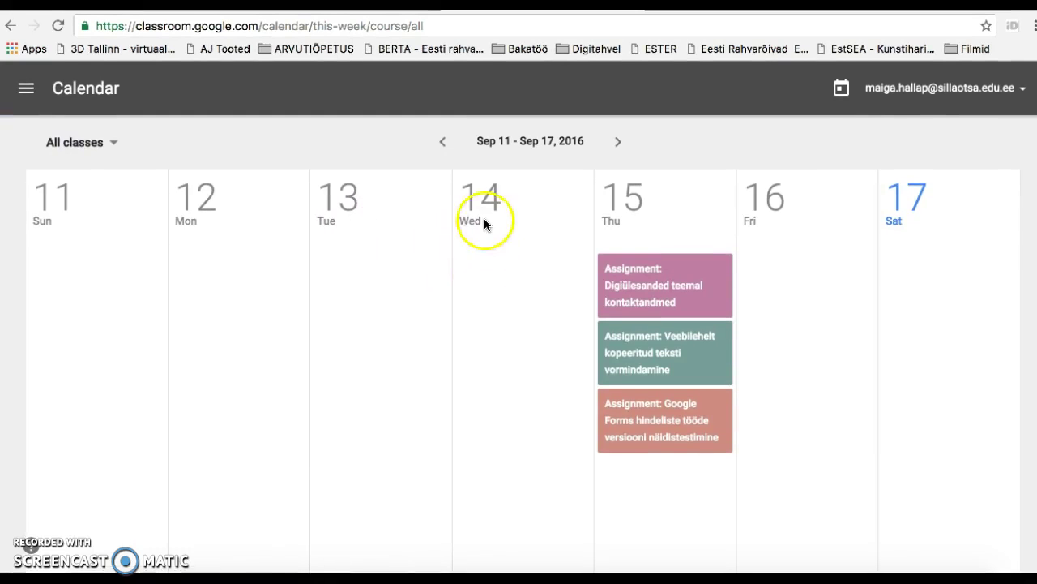
{"action": "left_click", "coordinate": [444, 152]}
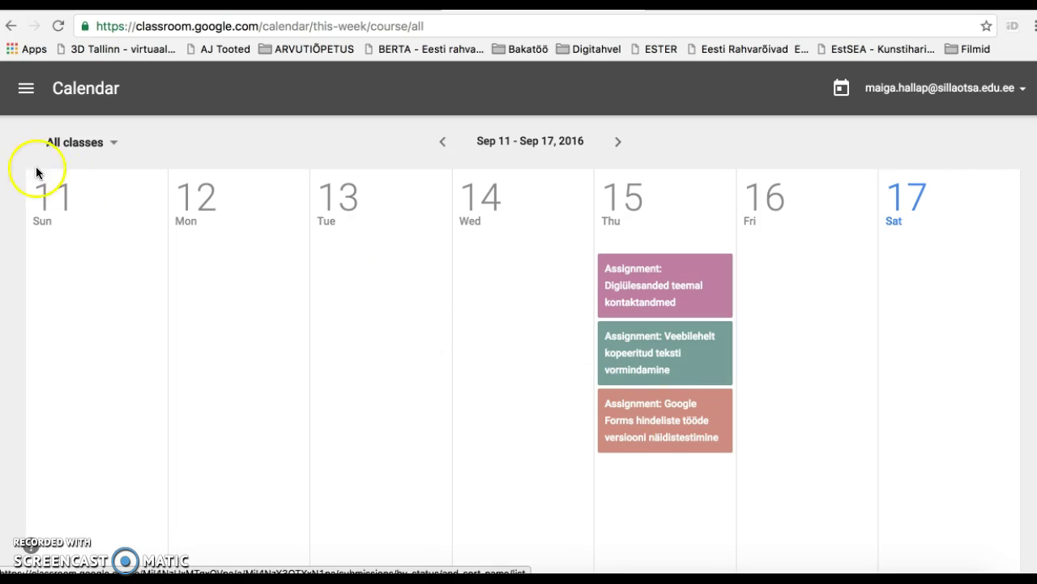
{"action": "left_click", "coordinate": [86, 140]}
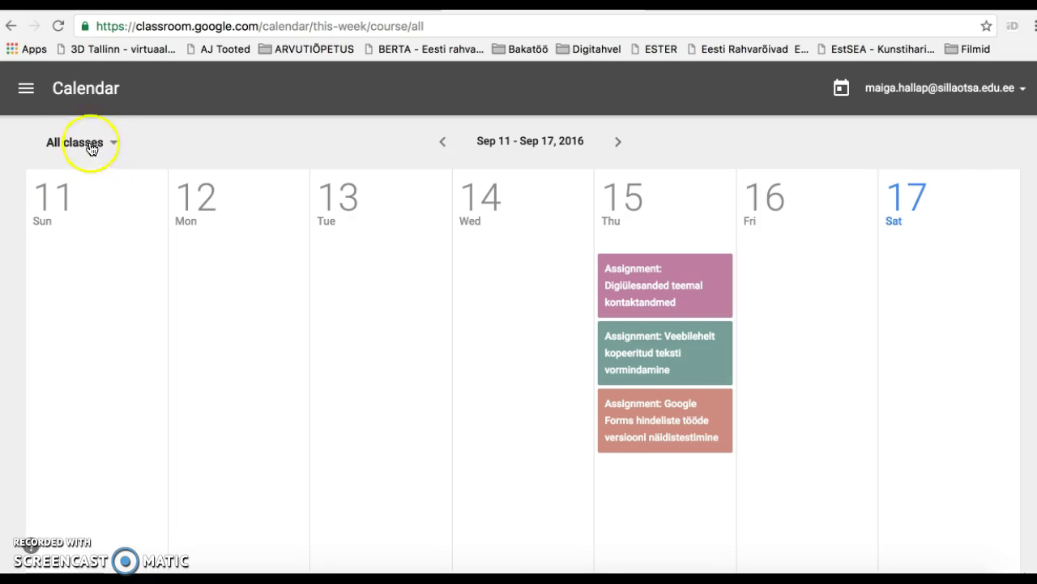